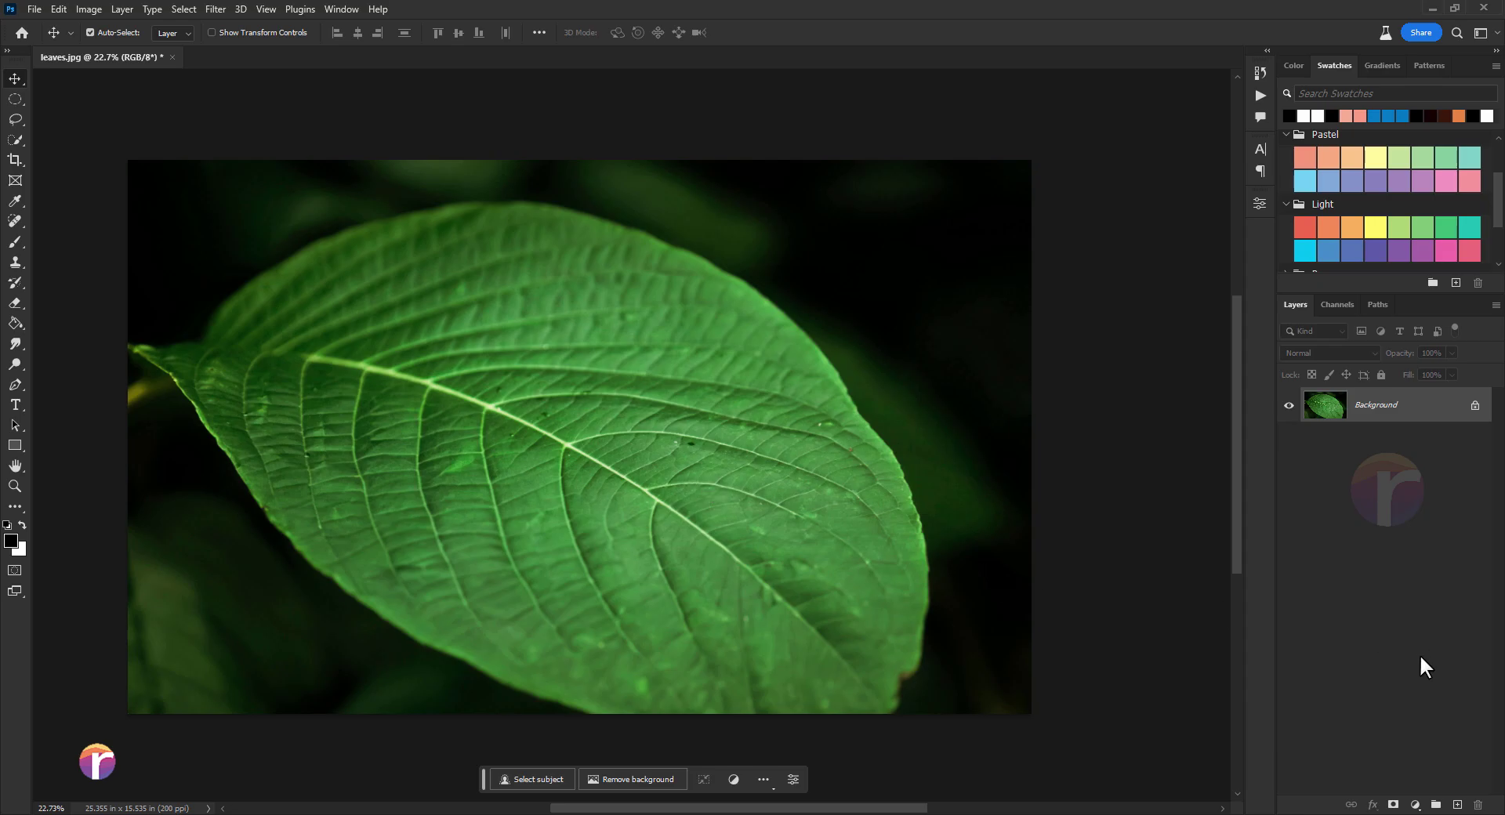
Add Layer 1 and fill a circular selection left of the leaf's midrib with white.
{"action": "left_click", "coordinate": [1454, 805]}
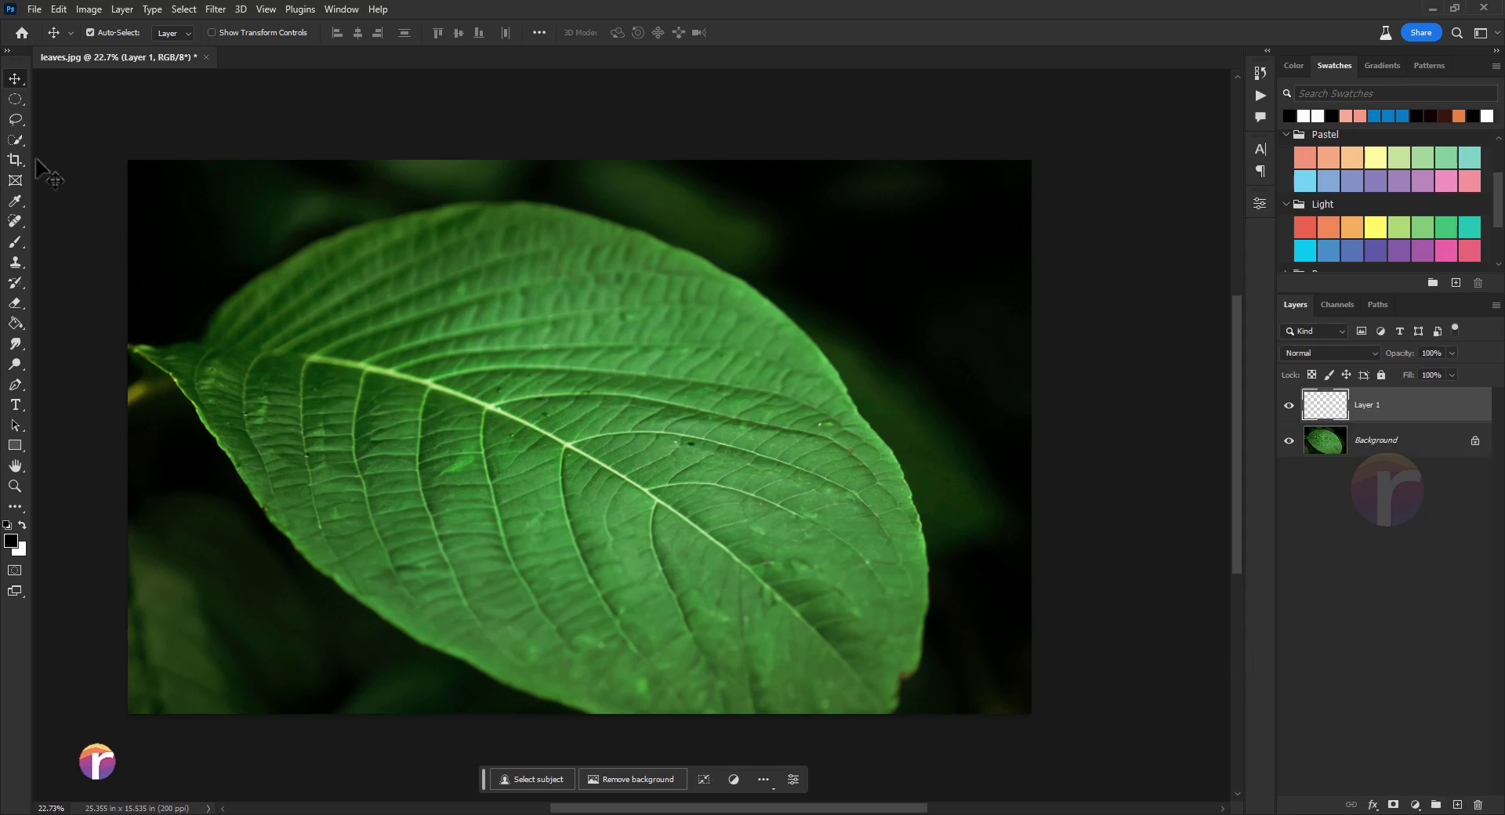
{"action": "key", "text": "m"}
{"action": "left_click", "coordinate": [22, 526]}
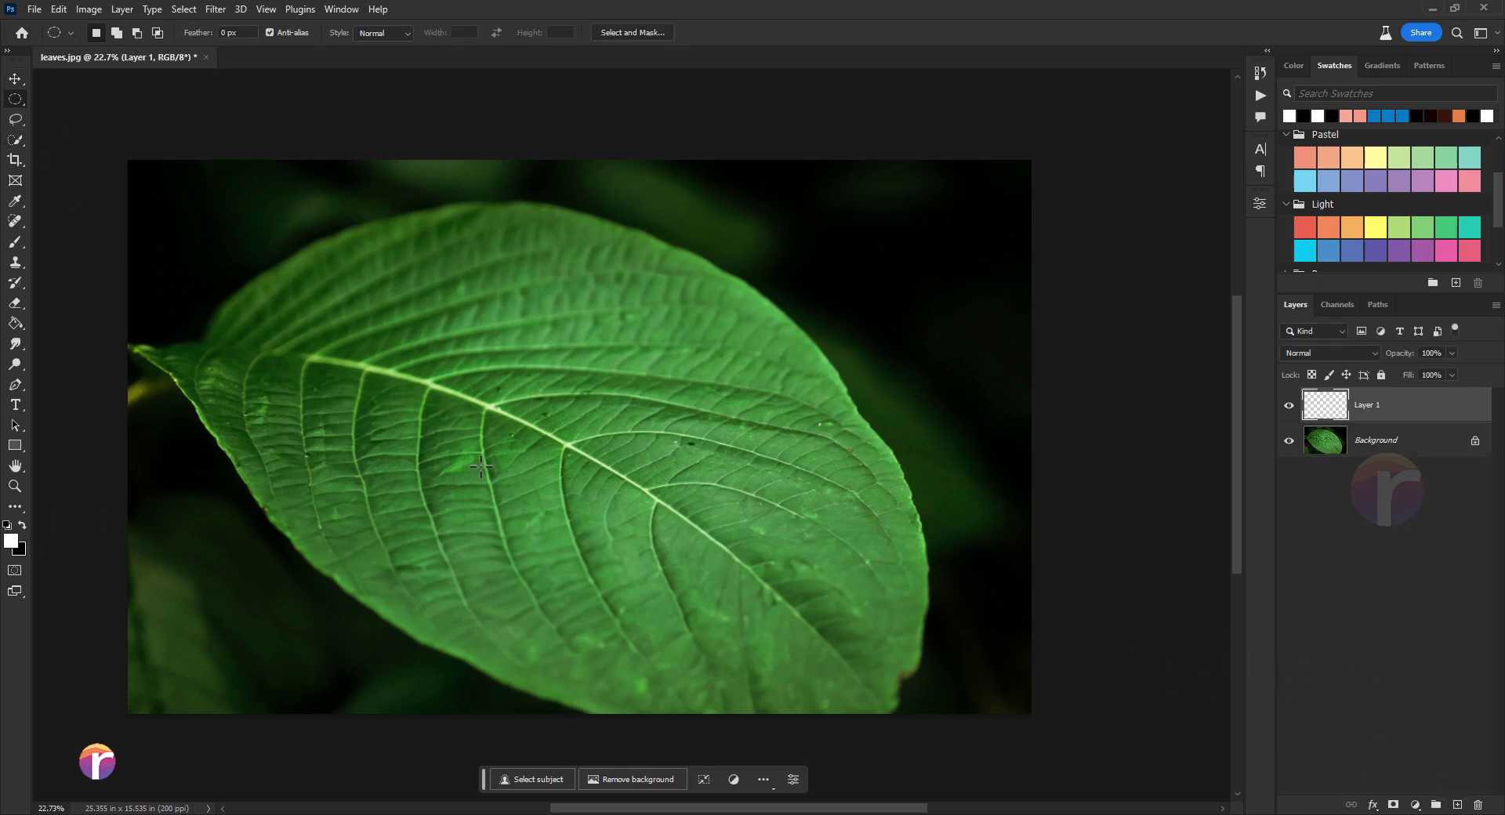
{"action": "mouse_move", "coordinate": [478, 452]}
{"action": "left_mouse_down"}
{"action": "mouse_move", "coordinate": [541, 517]}
{"action": "mouse_move", "coordinate": [533, 503]}
{"action": "left_mouse_up"}
{"action": "scroll", "coordinate": [494, 498], "scroll_direction": "up", "scroll_amount": 3}
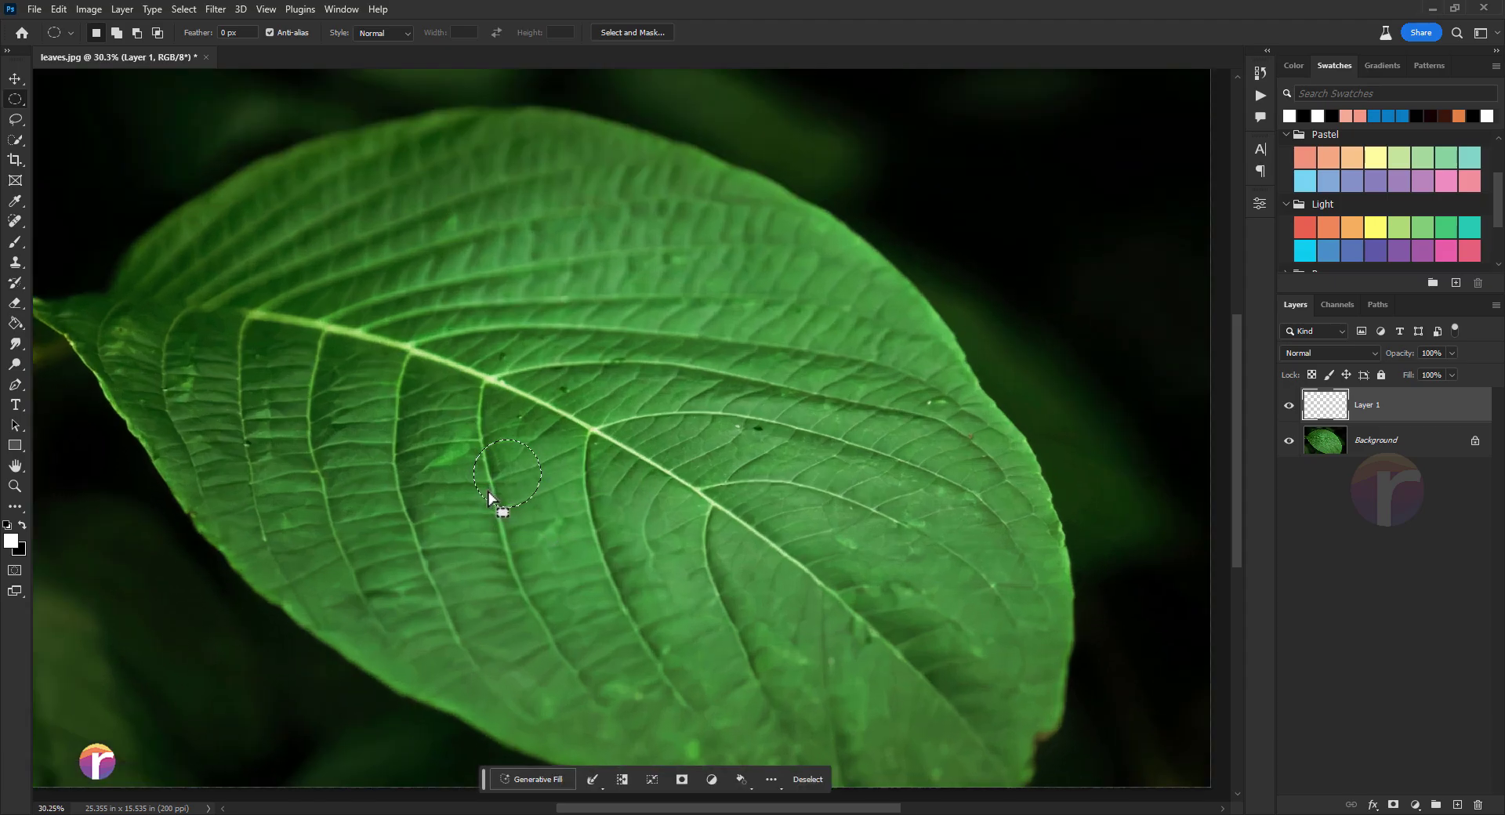
{"action": "left_click", "coordinate": [15, 323]}
{"action": "left_click", "coordinate": [504, 466]}
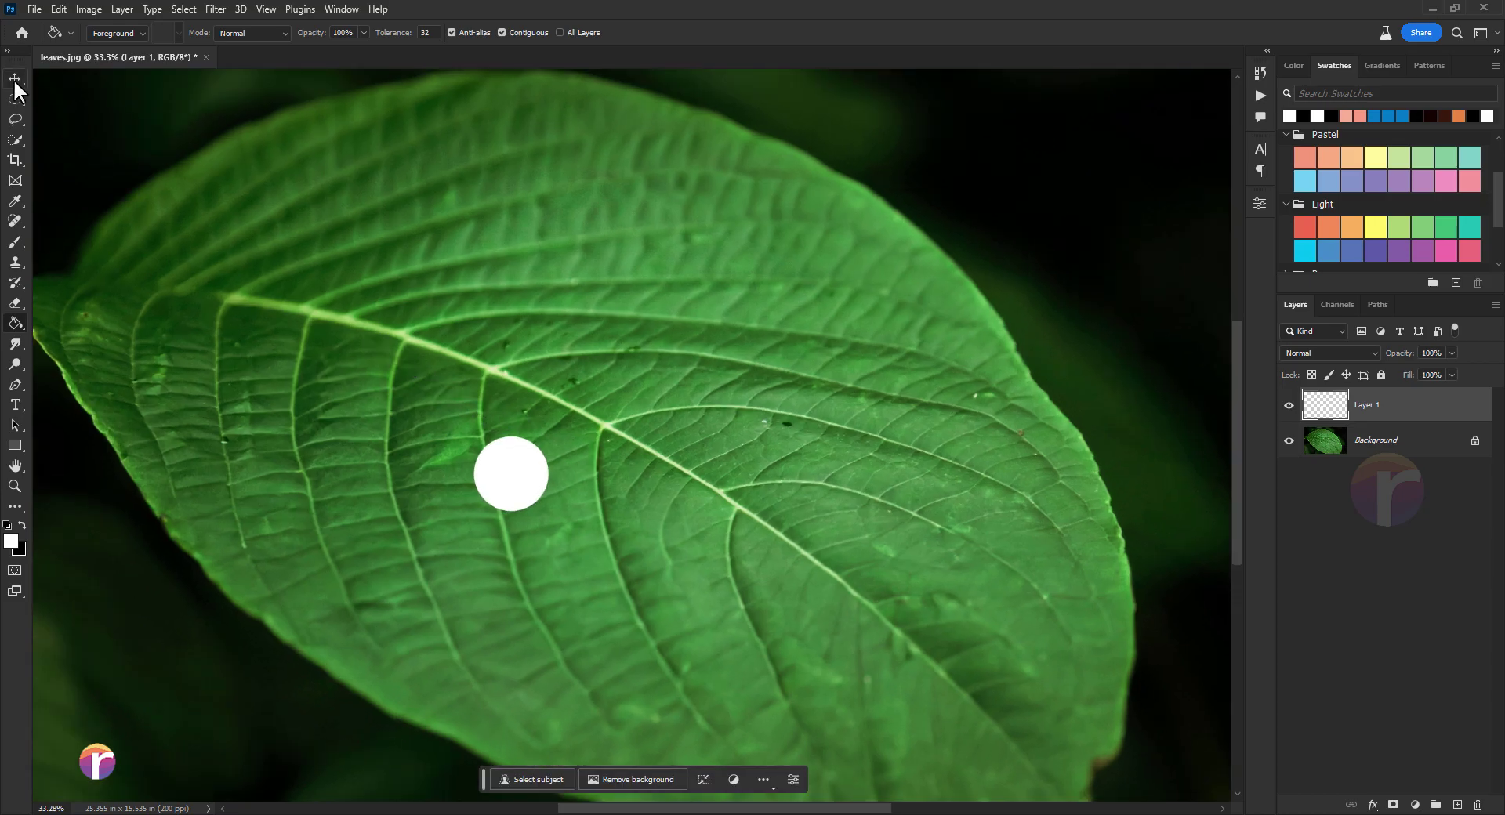
{"action": "left_click", "coordinate": [15, 79]}
{"action": "scroll", "coordinate": [509, 447], "scroll_direction": "up", "scroll_amount": 1}
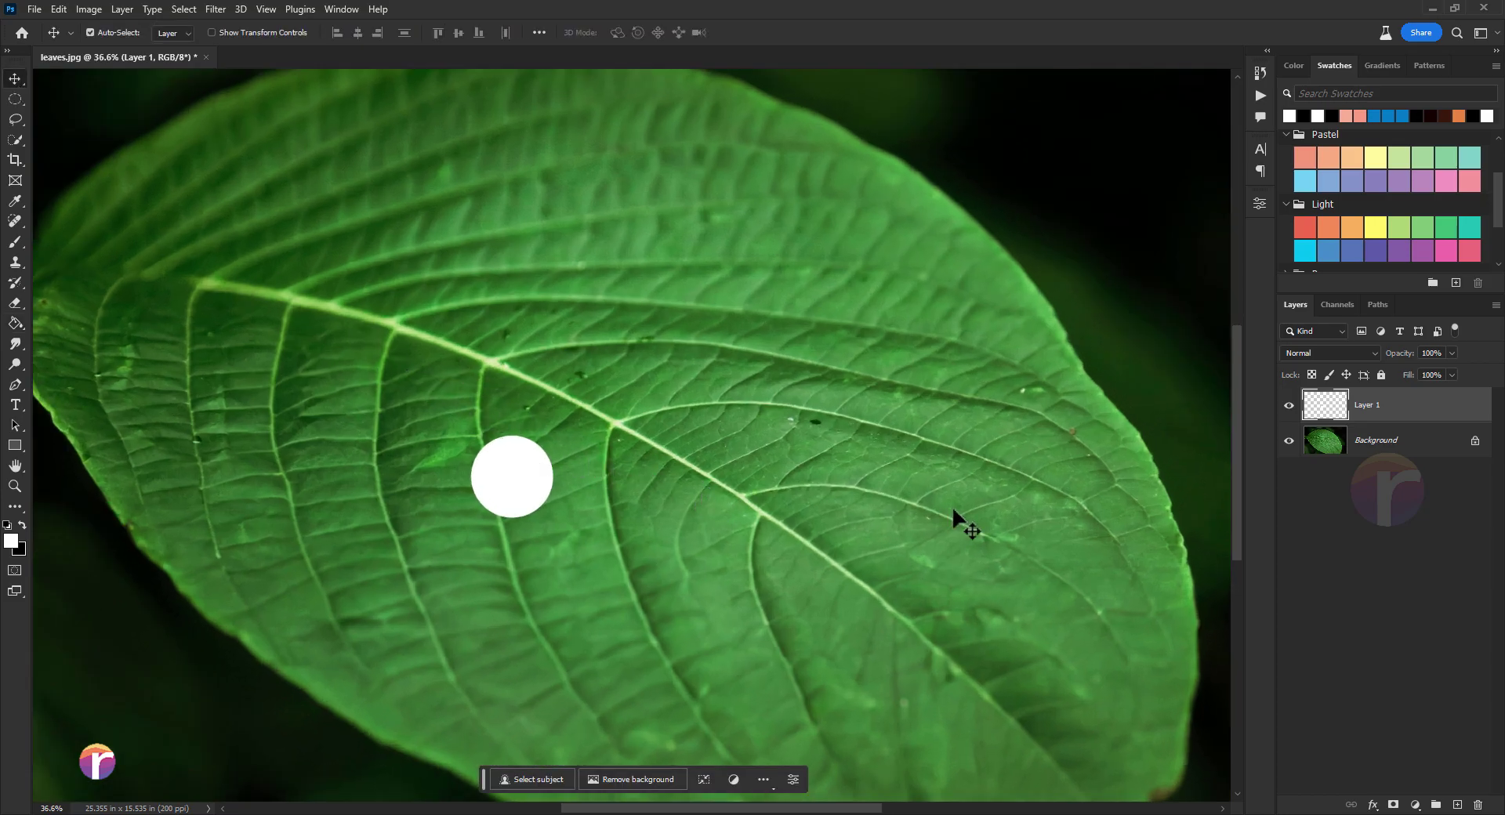
Add a Layer 1 drop shadow: angle 78°, slightly larger distance, spread 15, size 30.
{"action": "double_click", "coordinate": [1422, 414]}
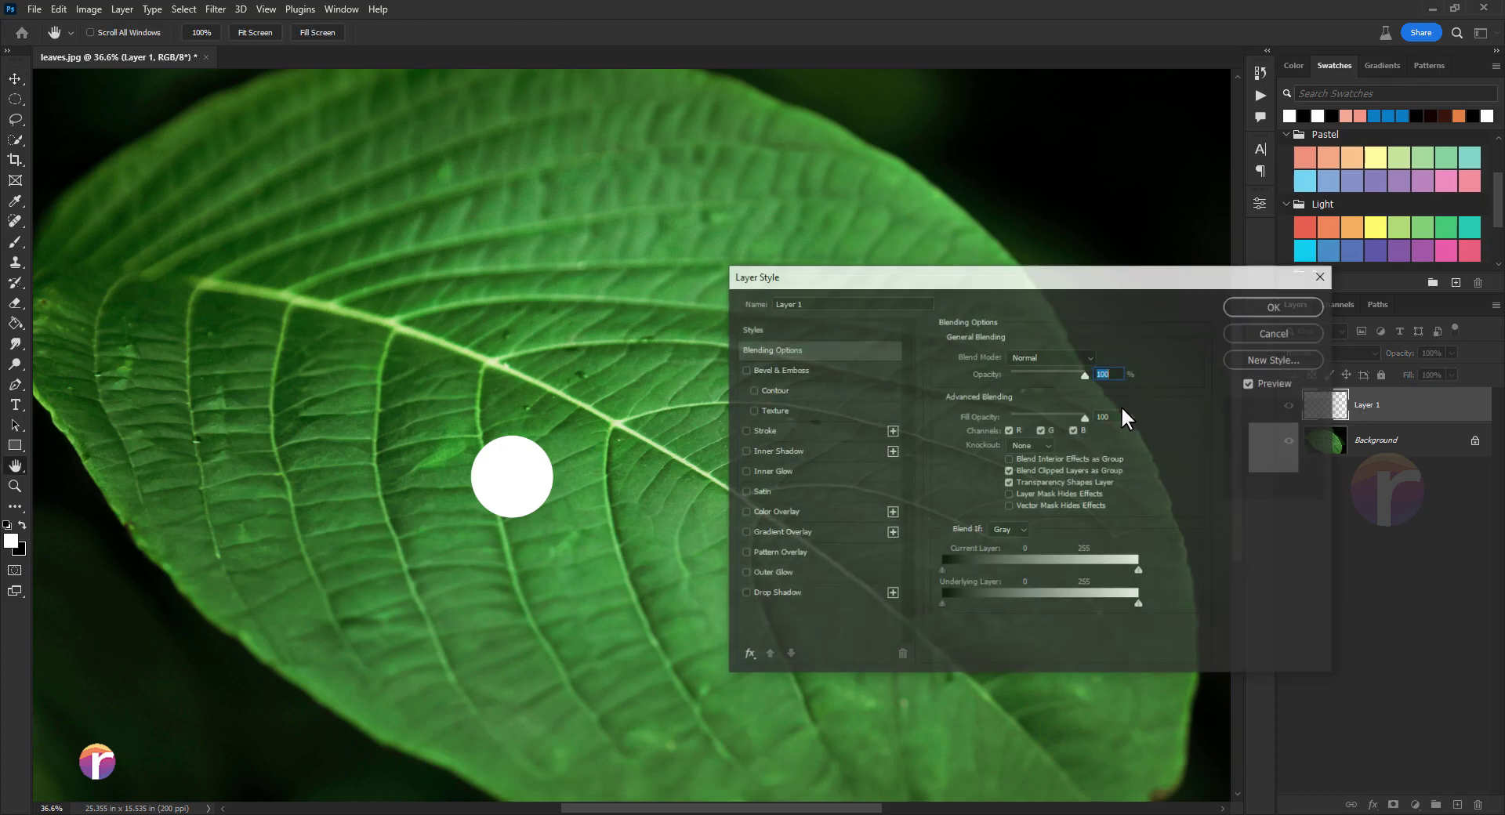
{"action": "left_click", "coordinate": [773, 594]}
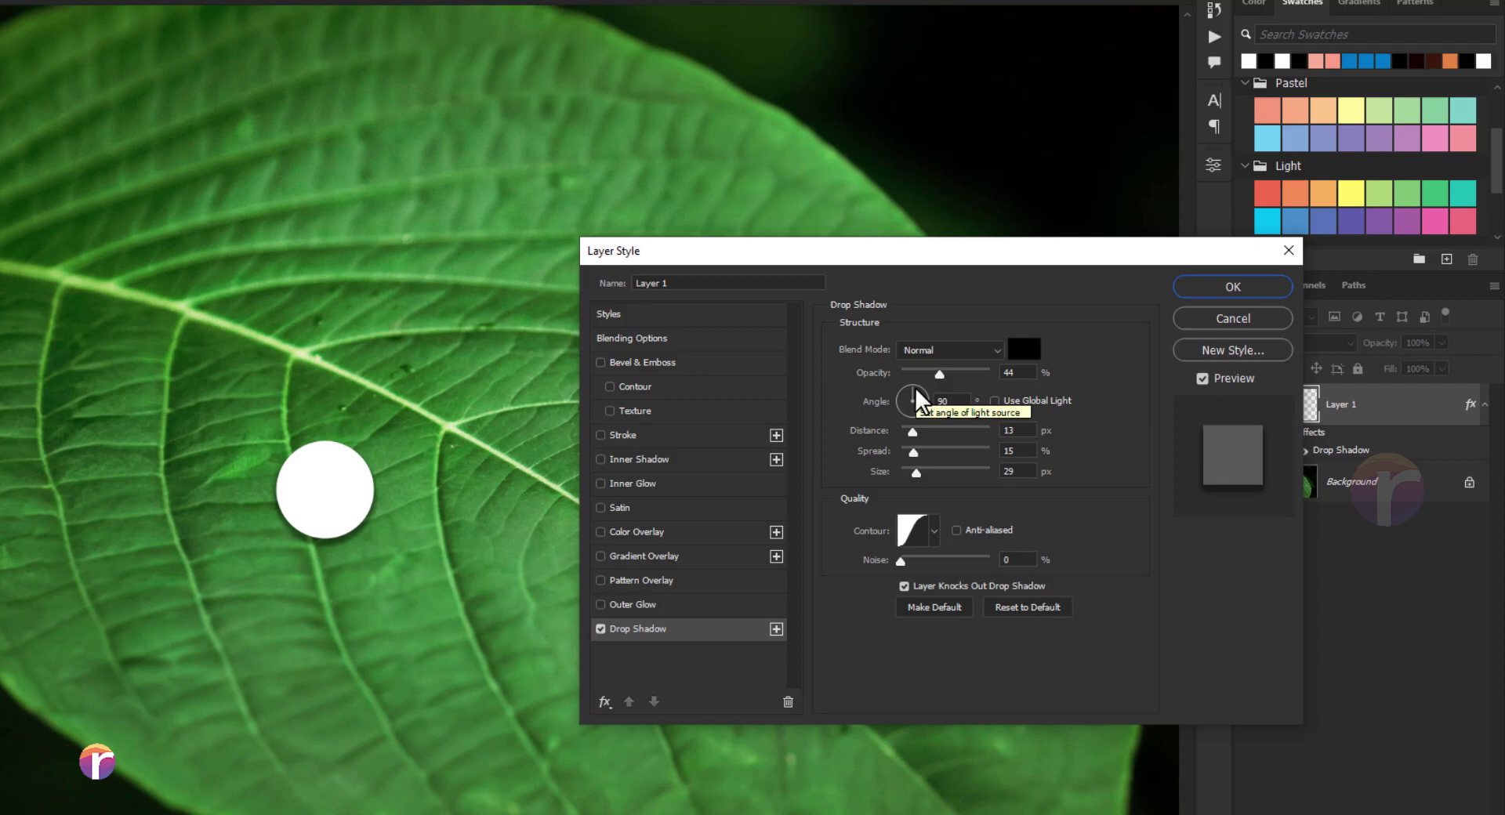
{"action": "left_click", "coordinate": [915, 391]}
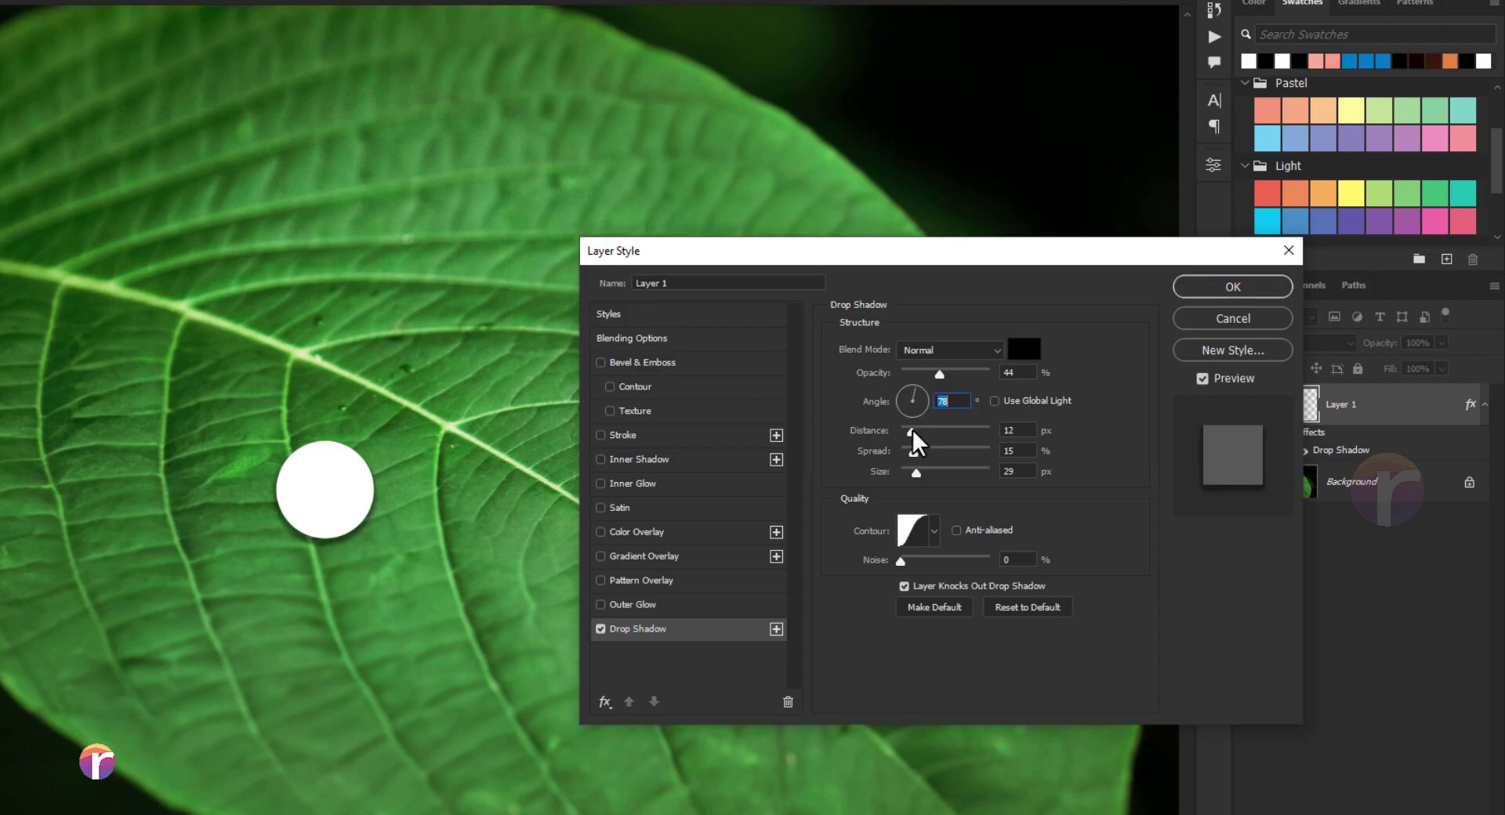
{"action": "left_click_drag", "start_coordinate": [912, 431], "coordinate": [914, 431]}
{"action": "key", "text": "Tab"}
{"action": "key", "text": "Tab"}
{"action": "type", "text": "30"}
{"action": "left_click", "coordinate": [1195, 290]}
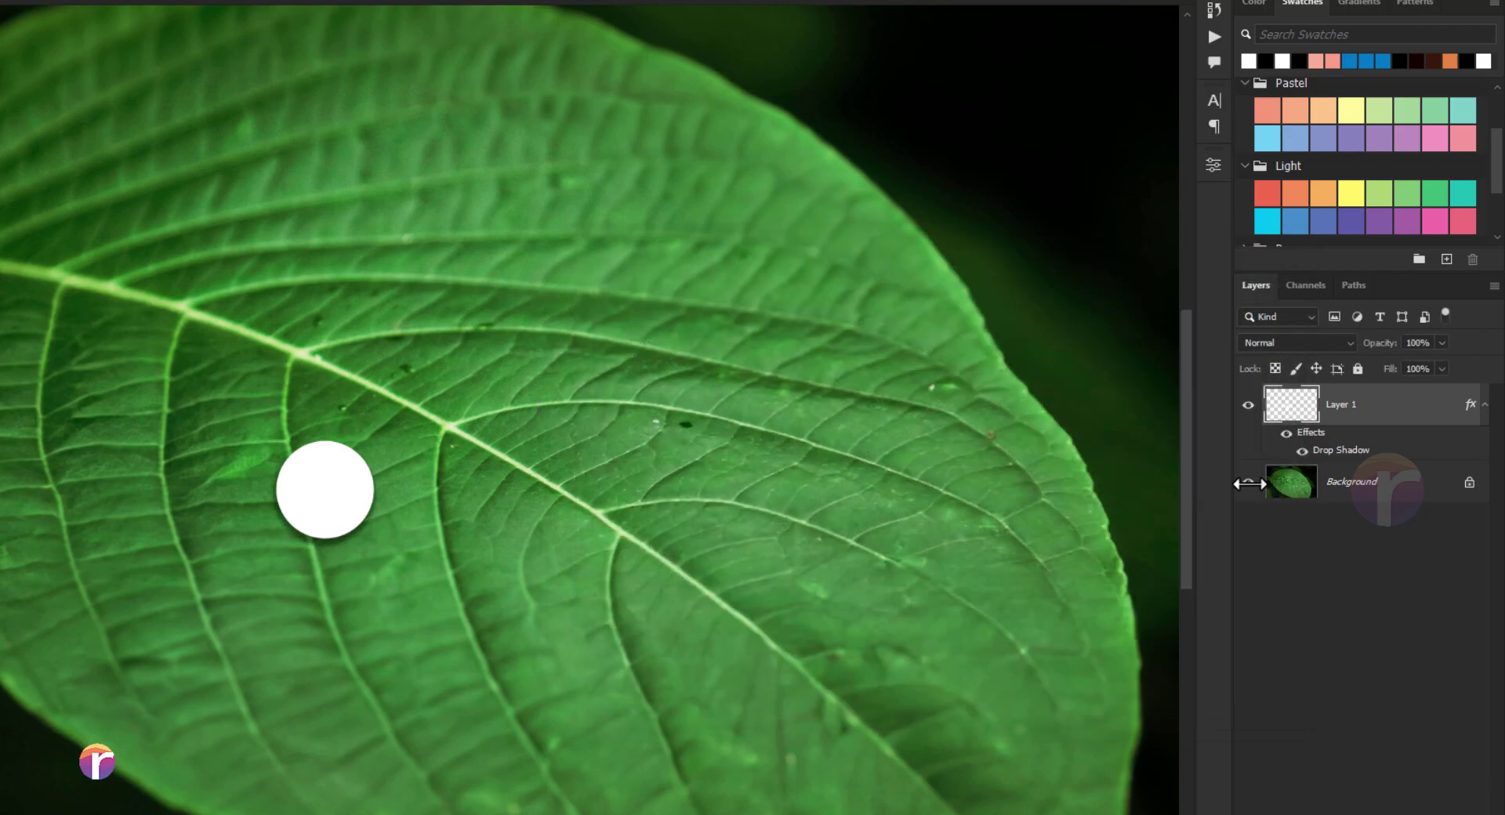
Convert Layer 1's drop shadow effect into its own separate layer.
{"action": "right_click", "coordinate": [1470, 409]}
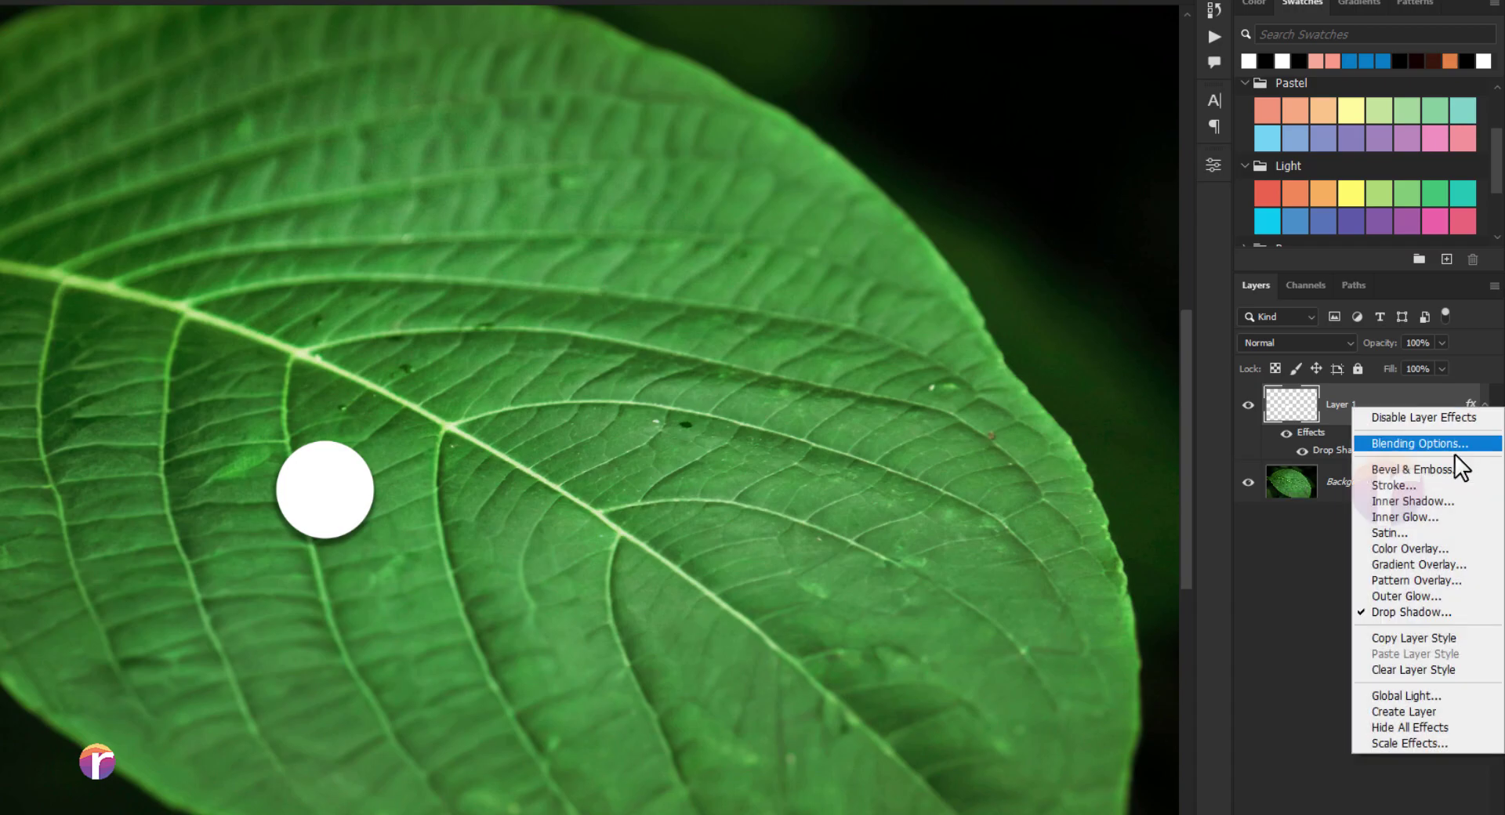
{"action": "left_click", "coordinate": [1382, 707]}
{"action": "left_click", "coordinate": [516, 292]}
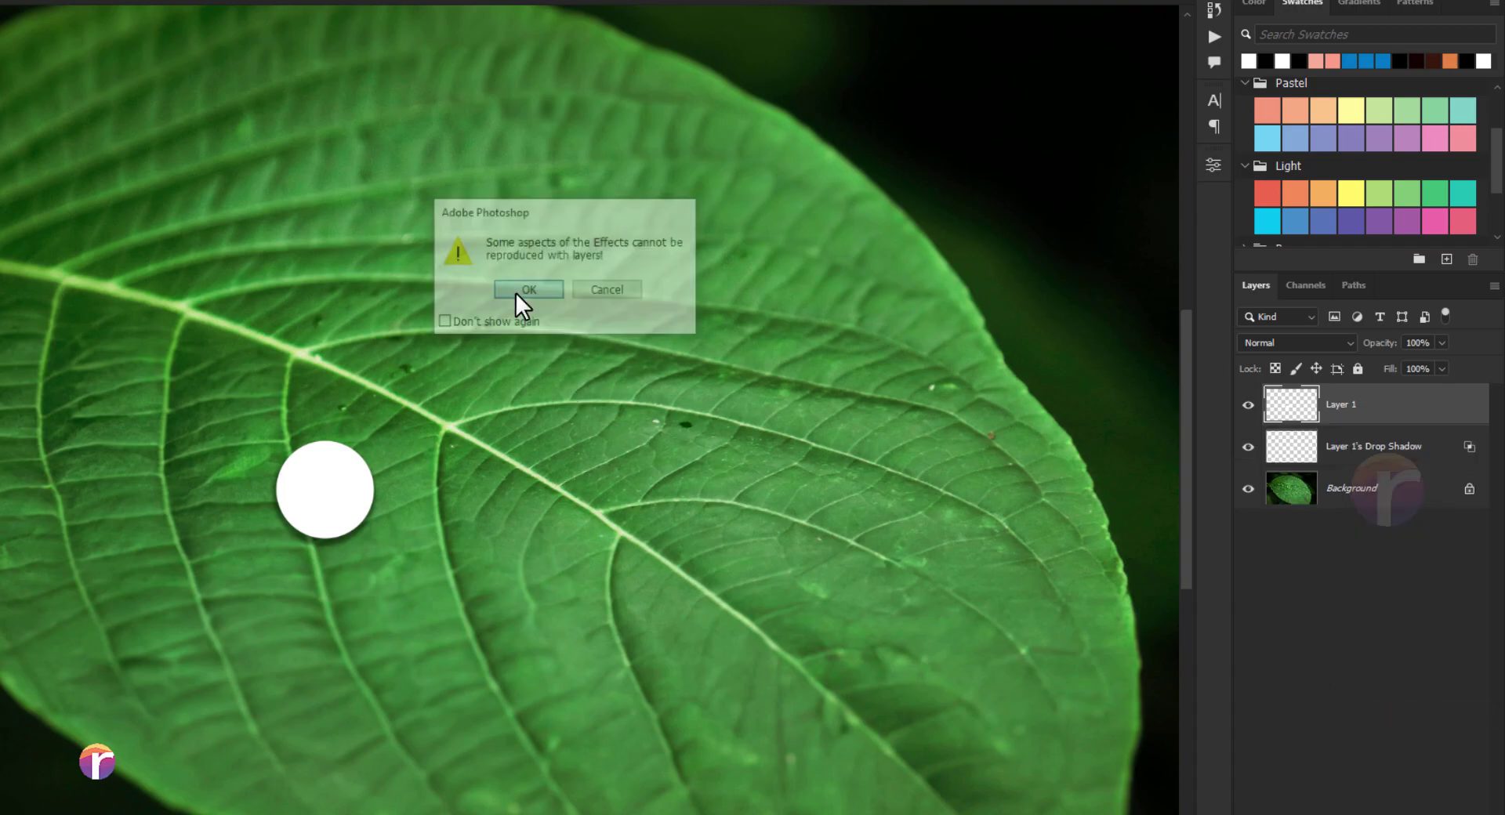
Compare layer visibility, then load the white circle's outline as a selection.
{"action": "left_click", "coordinate": [1248, 404]}
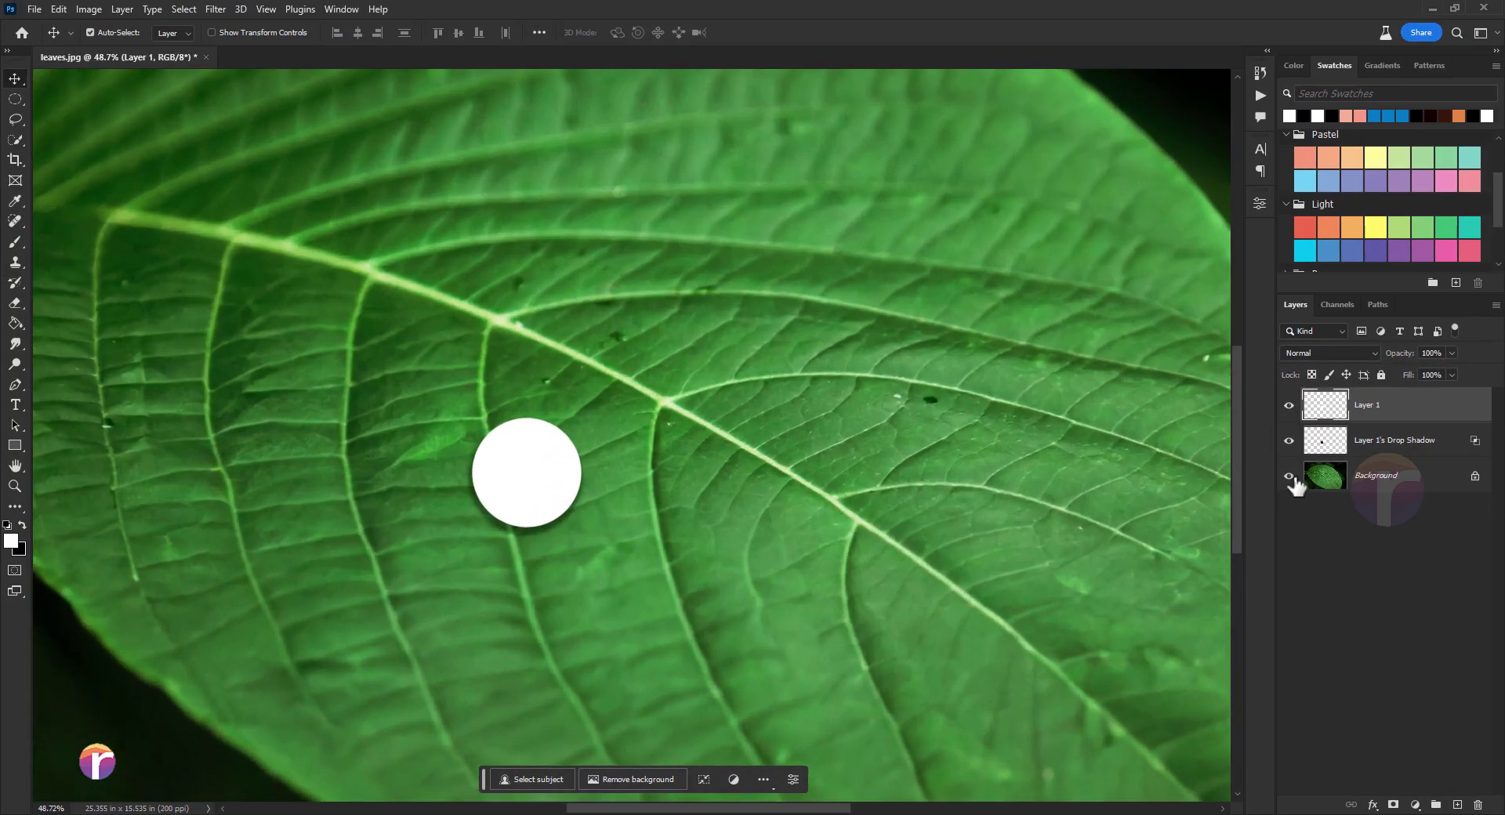
{"action": "left_click", "coordinate": [1289, 440]}
{"action": "scroll", "coordinate": [648, 480], "scroll_direction": "down", "scroll_amount": 1}
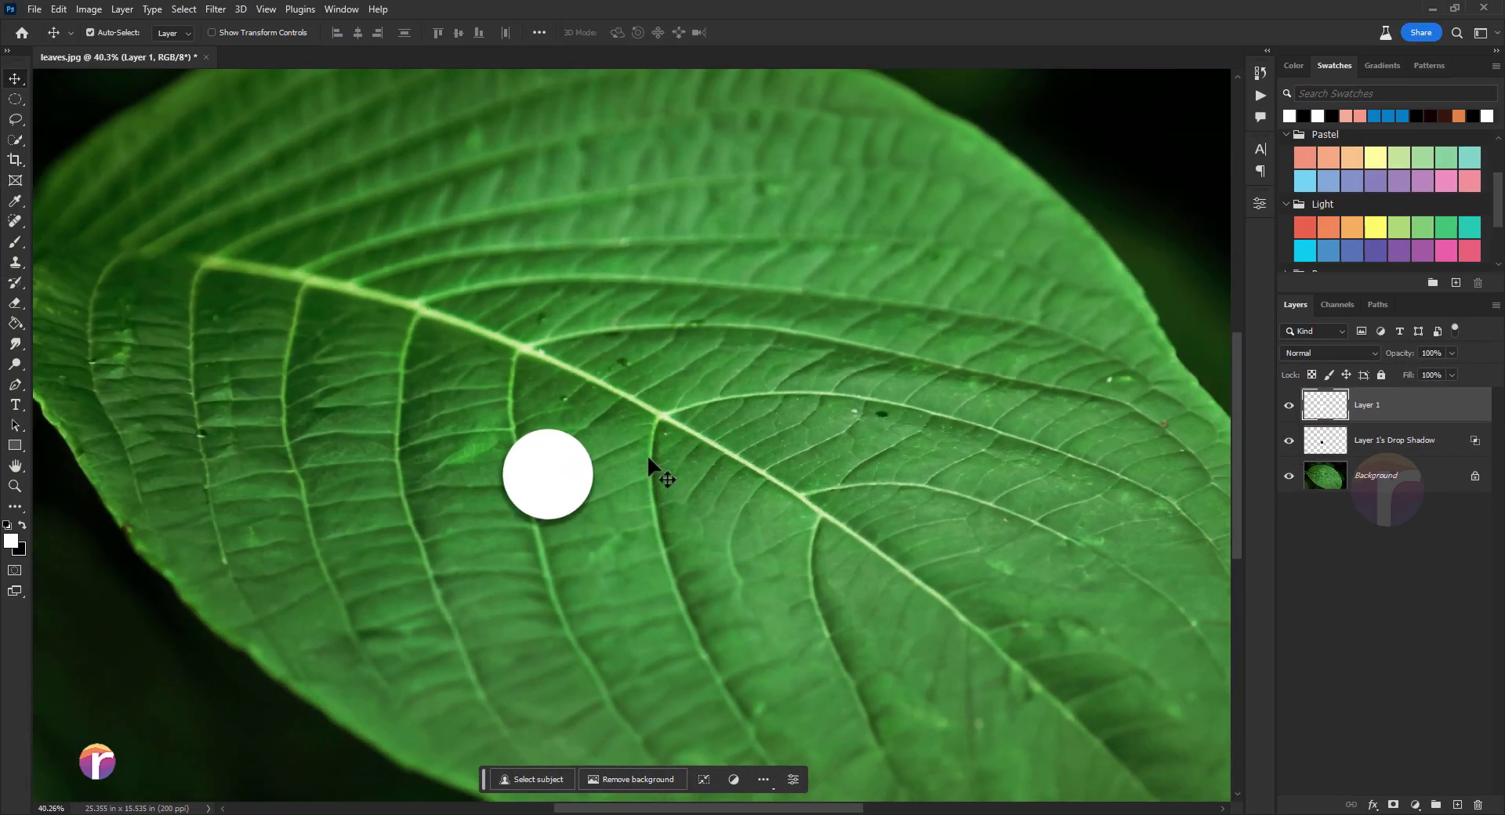
{"action": "scroll", "coordinate": [646, 457], "scroll_direction": "down", "scroll_amount": 1}
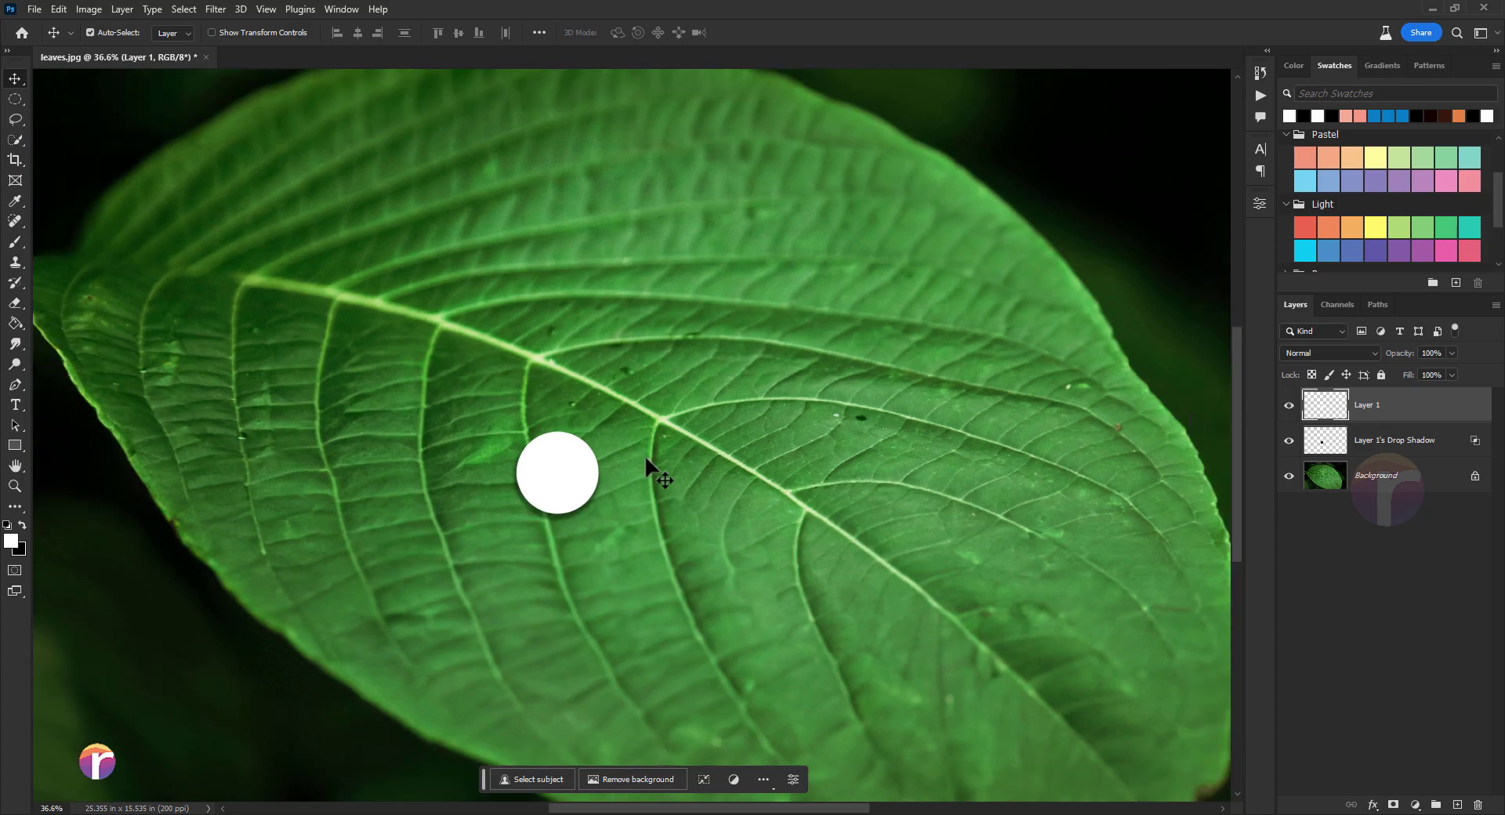
{"action": "left_click", "coordinate": [1330, 417], "text": "ctrl"}
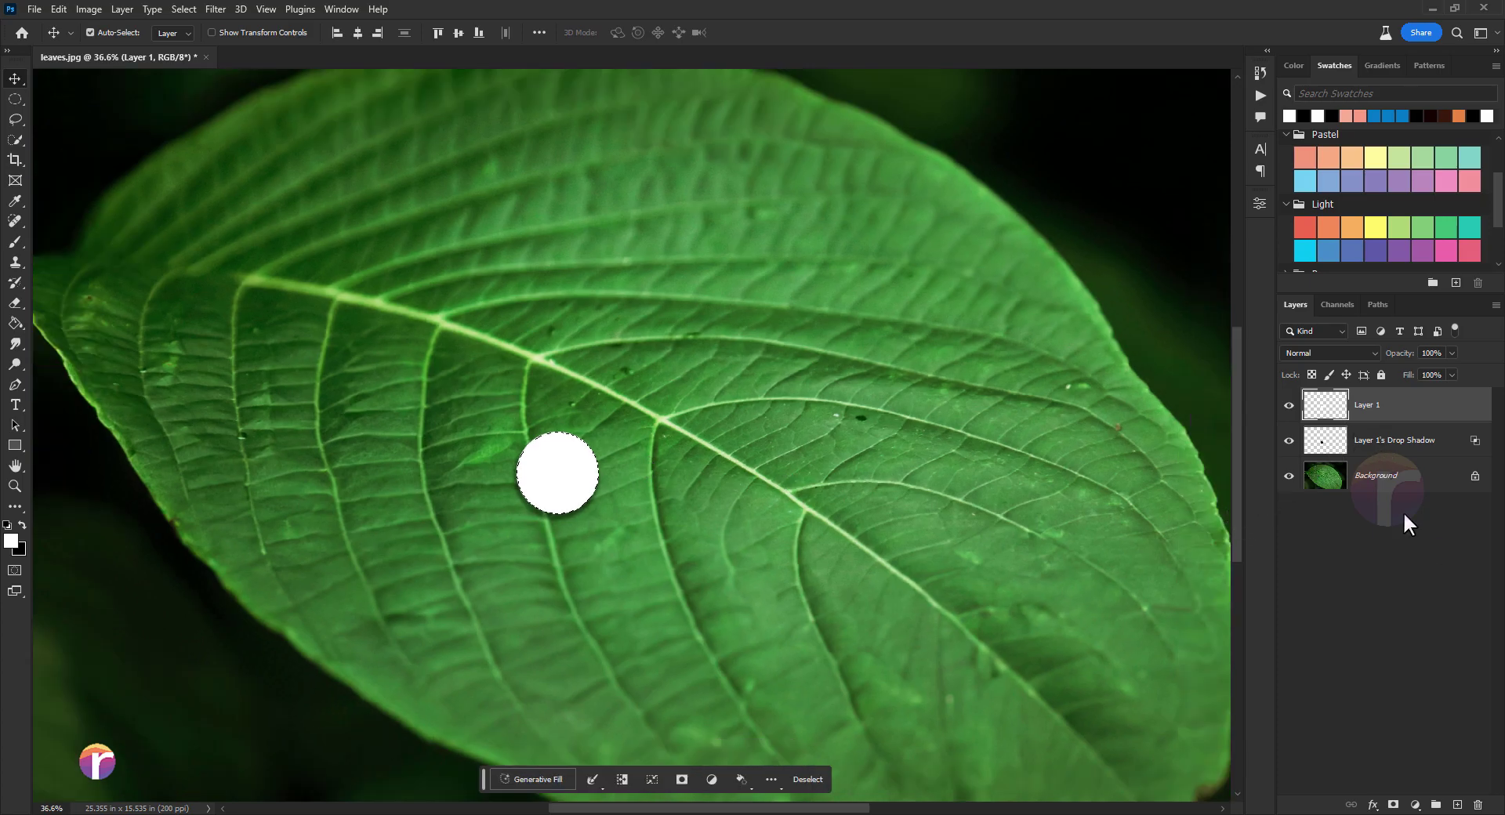
Add Layer 2 with a black 125 px brush, undoing a first trial stroke.
{"action": "left_click", "coordinate": [1456, 803]}
{"action": "key", "text": "b"}
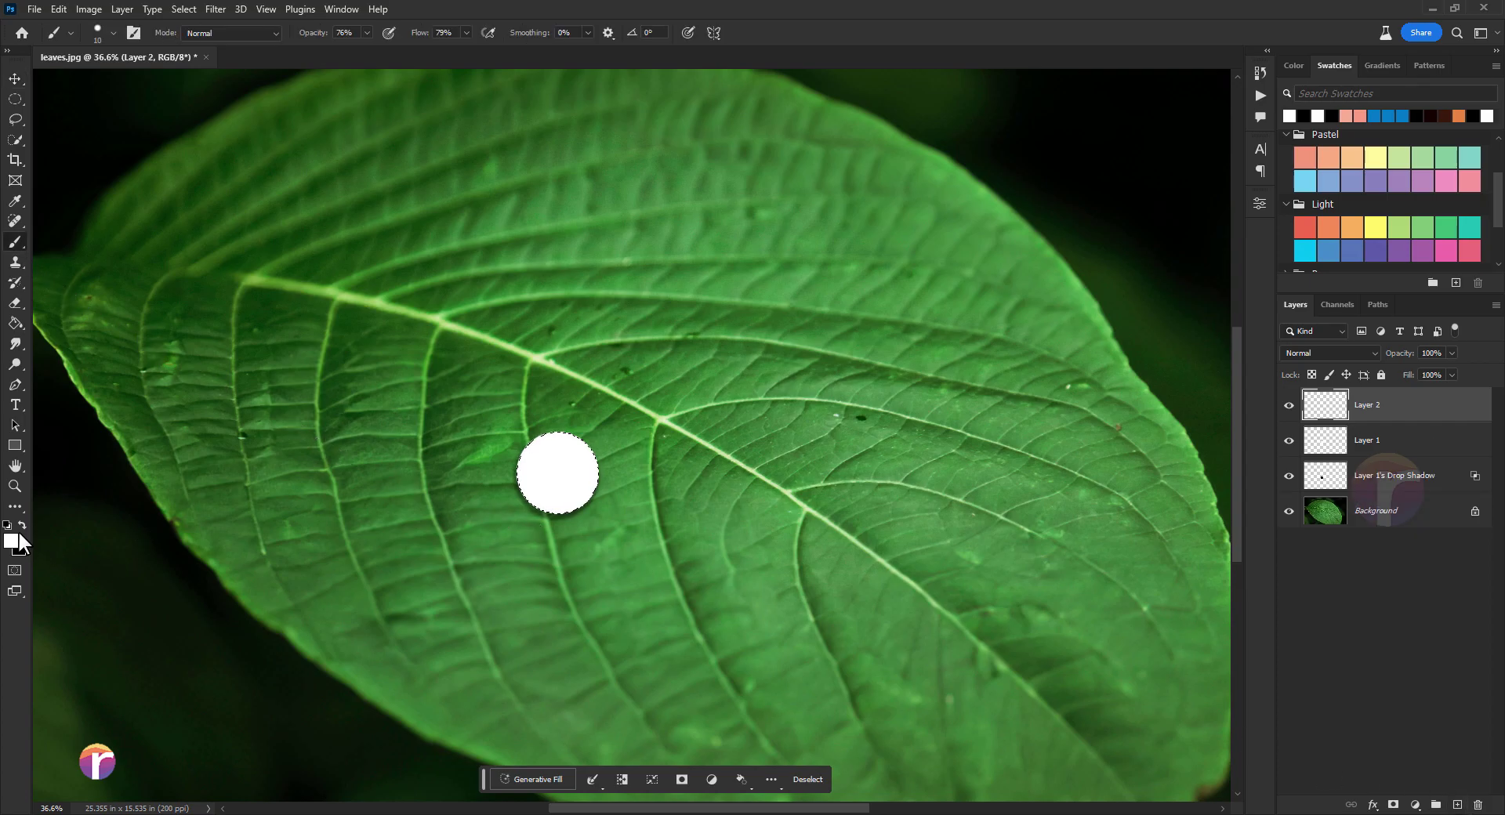
{"action": "left_click", "coordinate": [22, 526]}
{"action": "key", "text": "bracketright"}
{"action": "key", "text": "bracketright"}
{"action": "key", "text": "bracketright"}
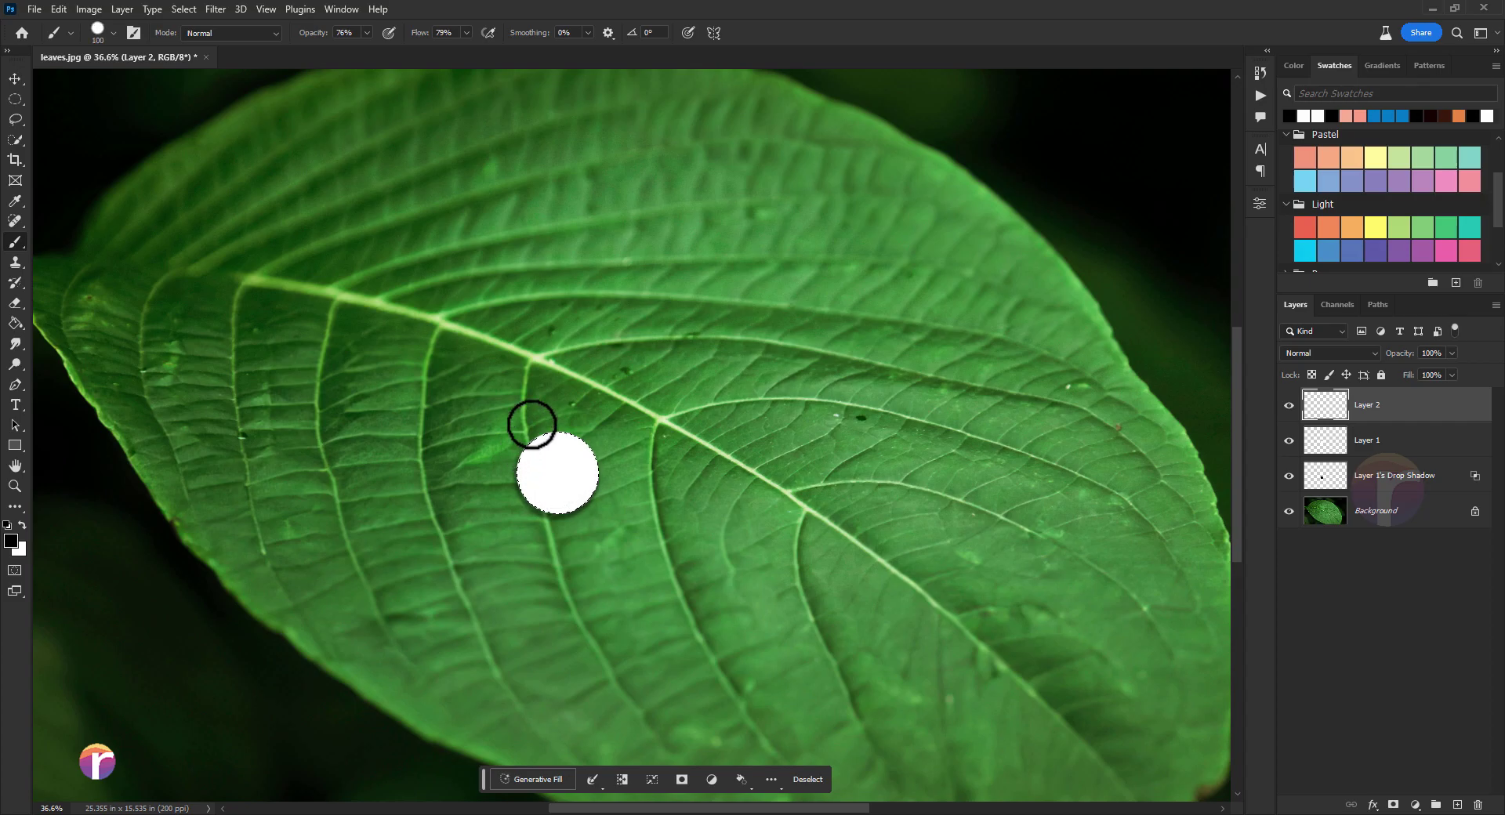
{"action": "left_click_drag", "start_coordinate": [510, 429], "coordinate": [552, 413]}
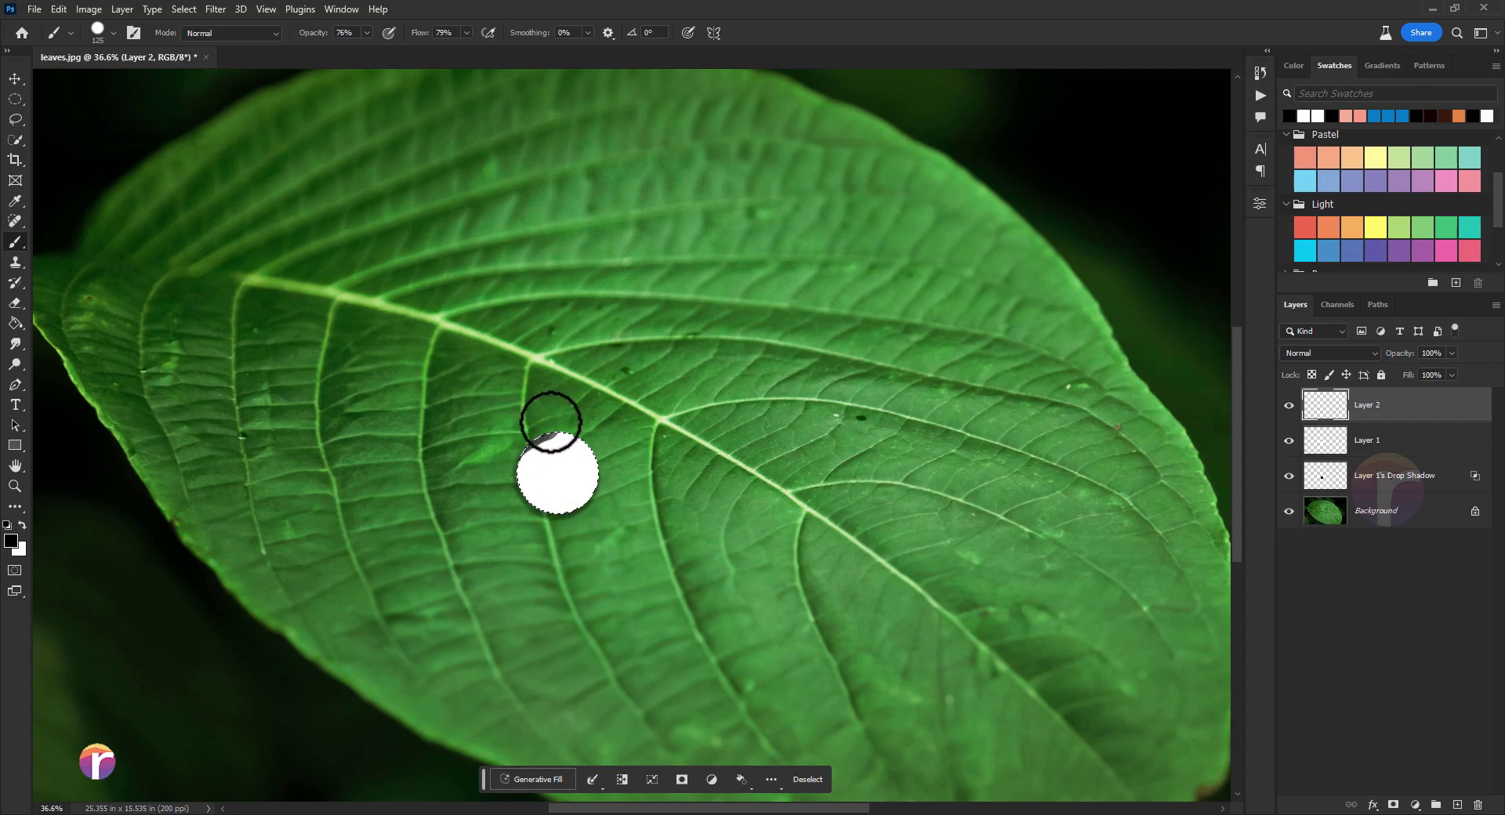
{"action": "key", "text": "ctrl+z"}
Paint soft shading along the circle's top, right and lower edge with a 0%-hardness Soft Round brush.
{"action": "left_click", "coordinate": [106, 40]}
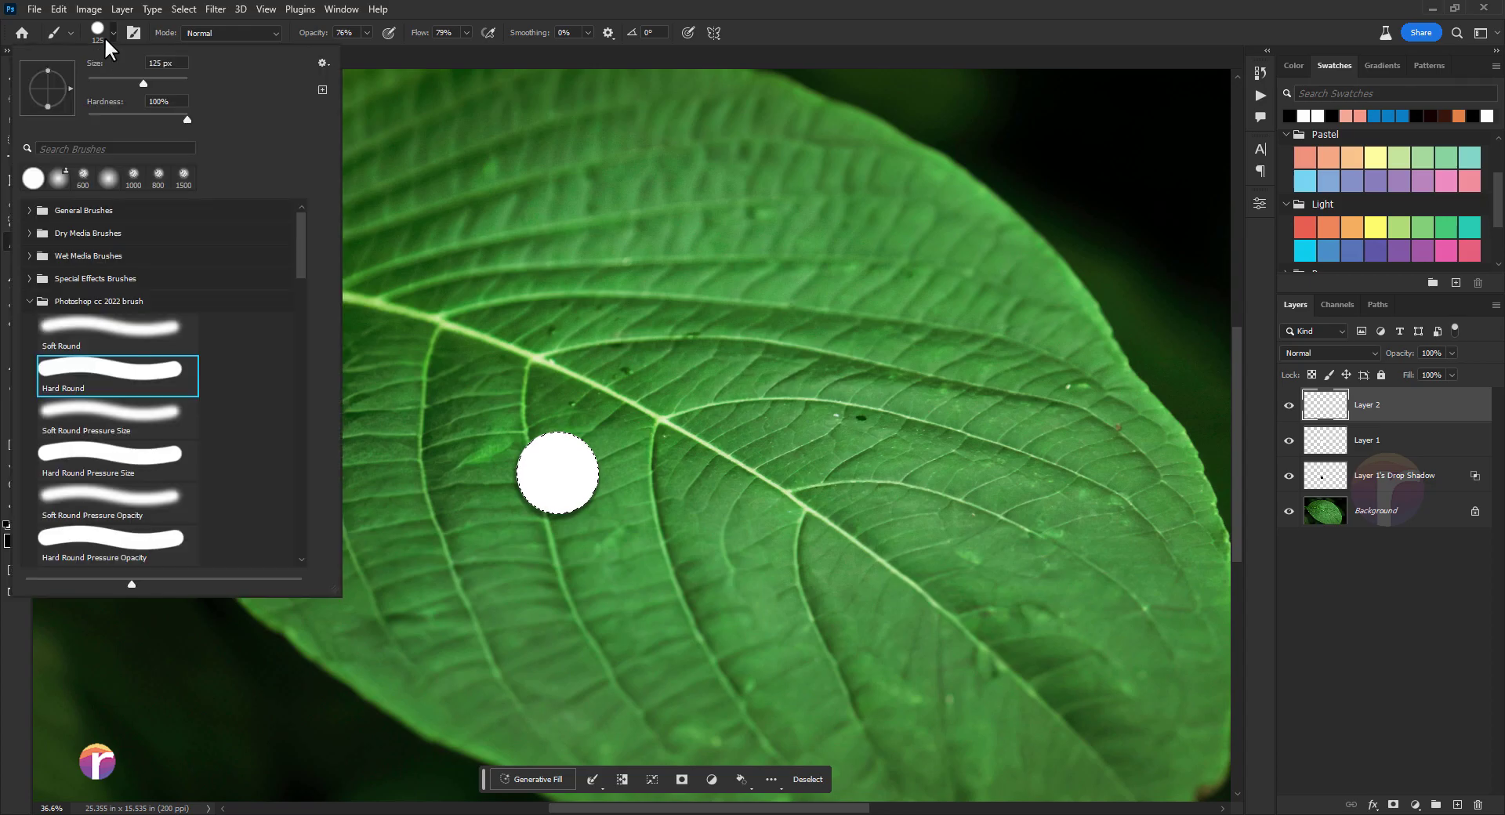
{"action": "left_click", "coordinate": [92, 326]}
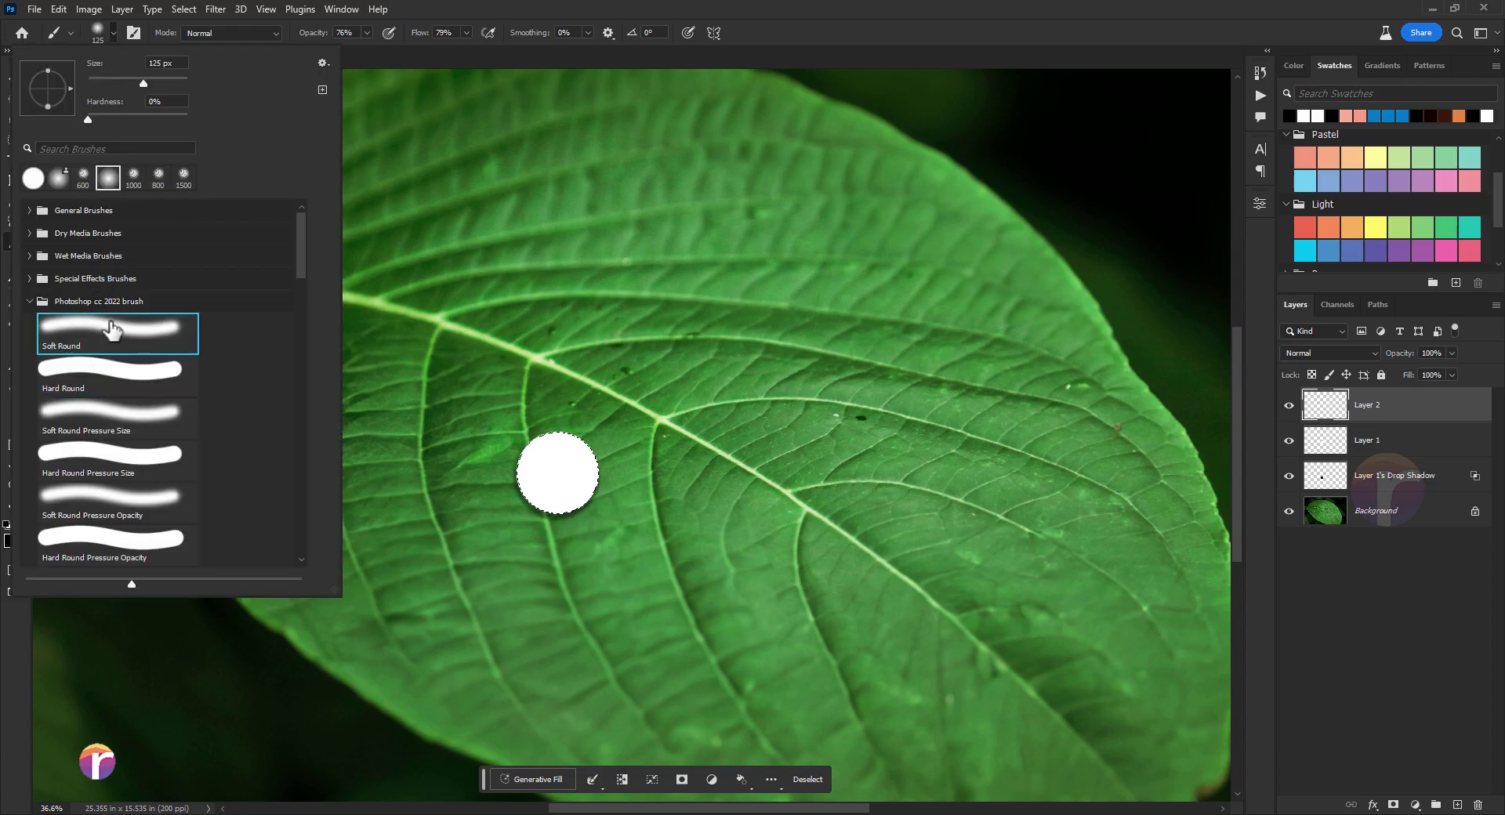
{"action": "left_click", "coordinate": [754, 31]}
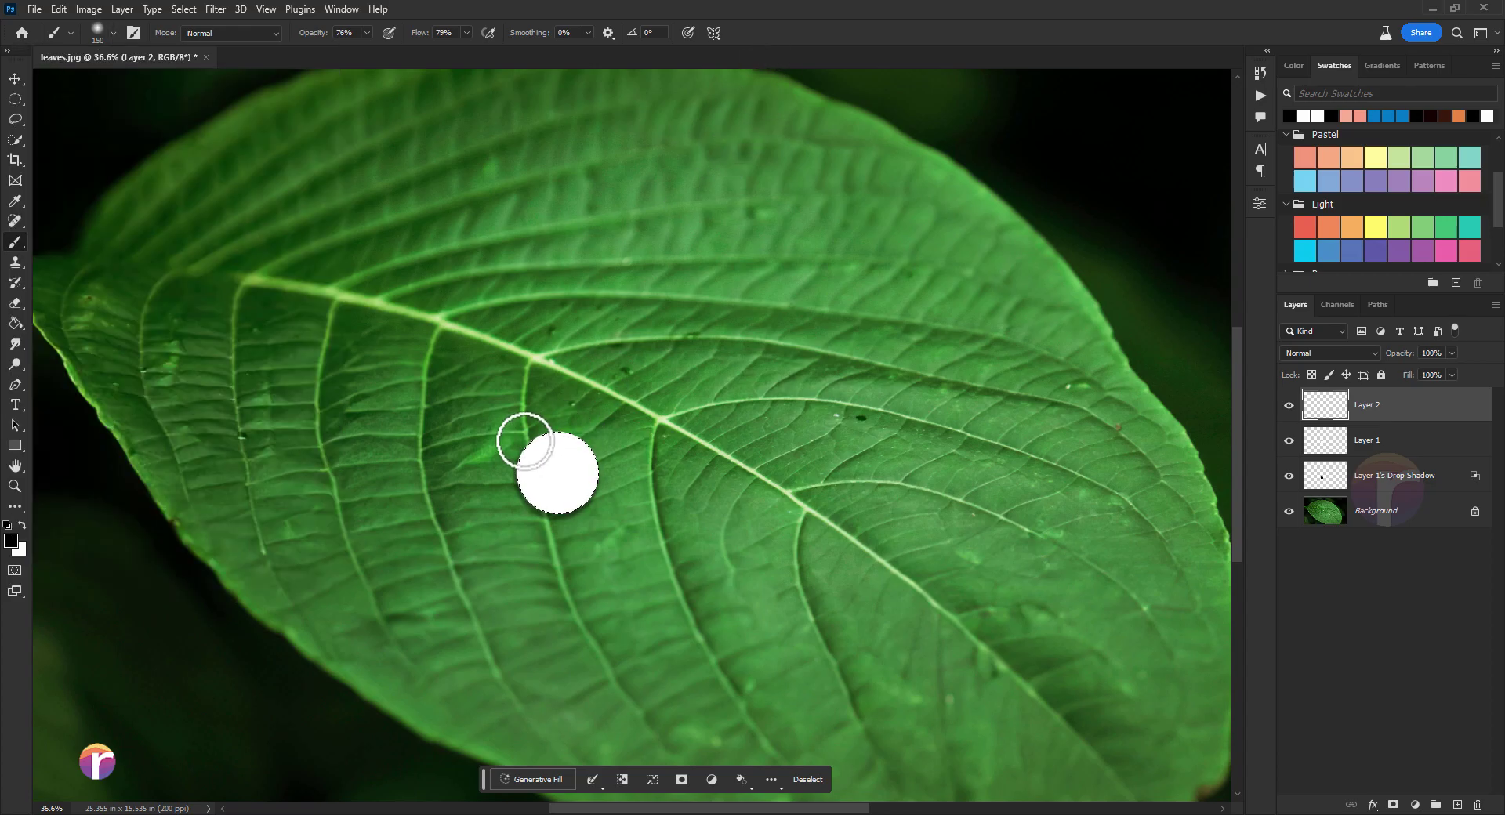
{"action": "key", "text": "bracketright"}
{"action": "left_click_drag", "start_coordinate": [527, 427], "coordinate": [611, 441]}
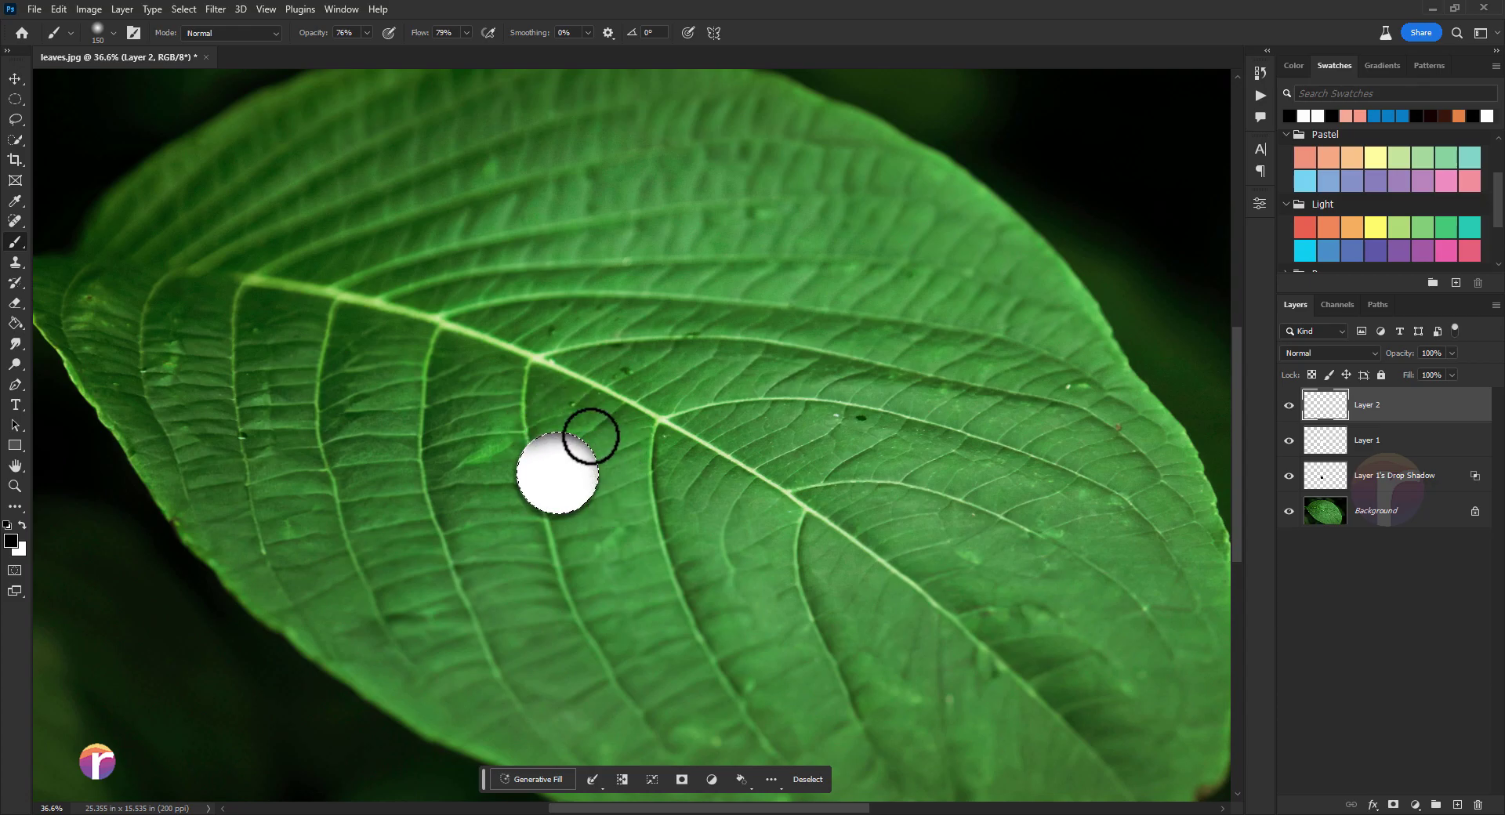
{"action": "key", "text": "bracketright"}
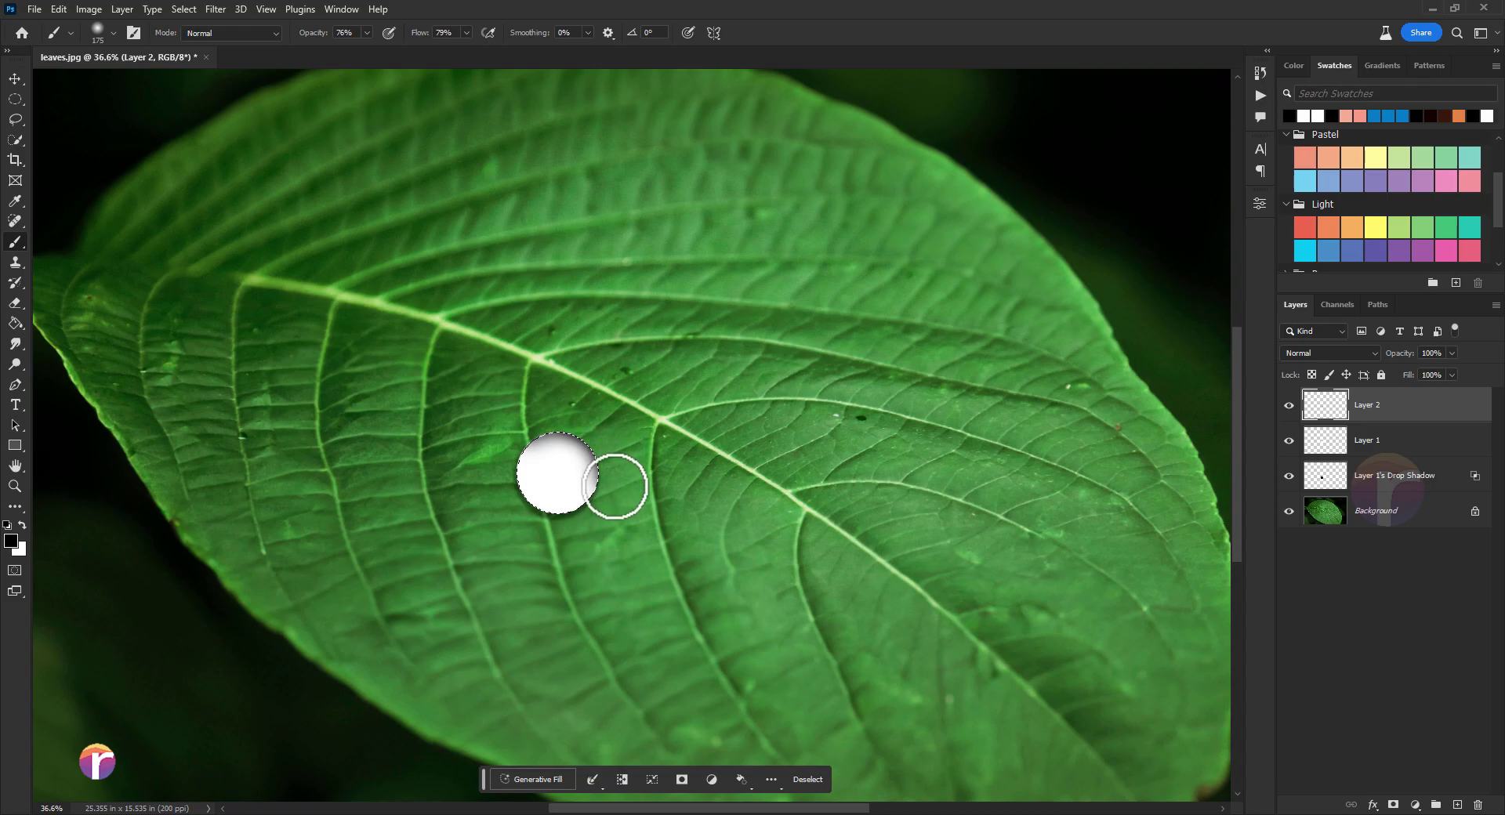
{"action": "key", "text": "bracketright"}
{"action": "key", "text": "bracketright"}
{"action": "key", "text": "bracketright"}
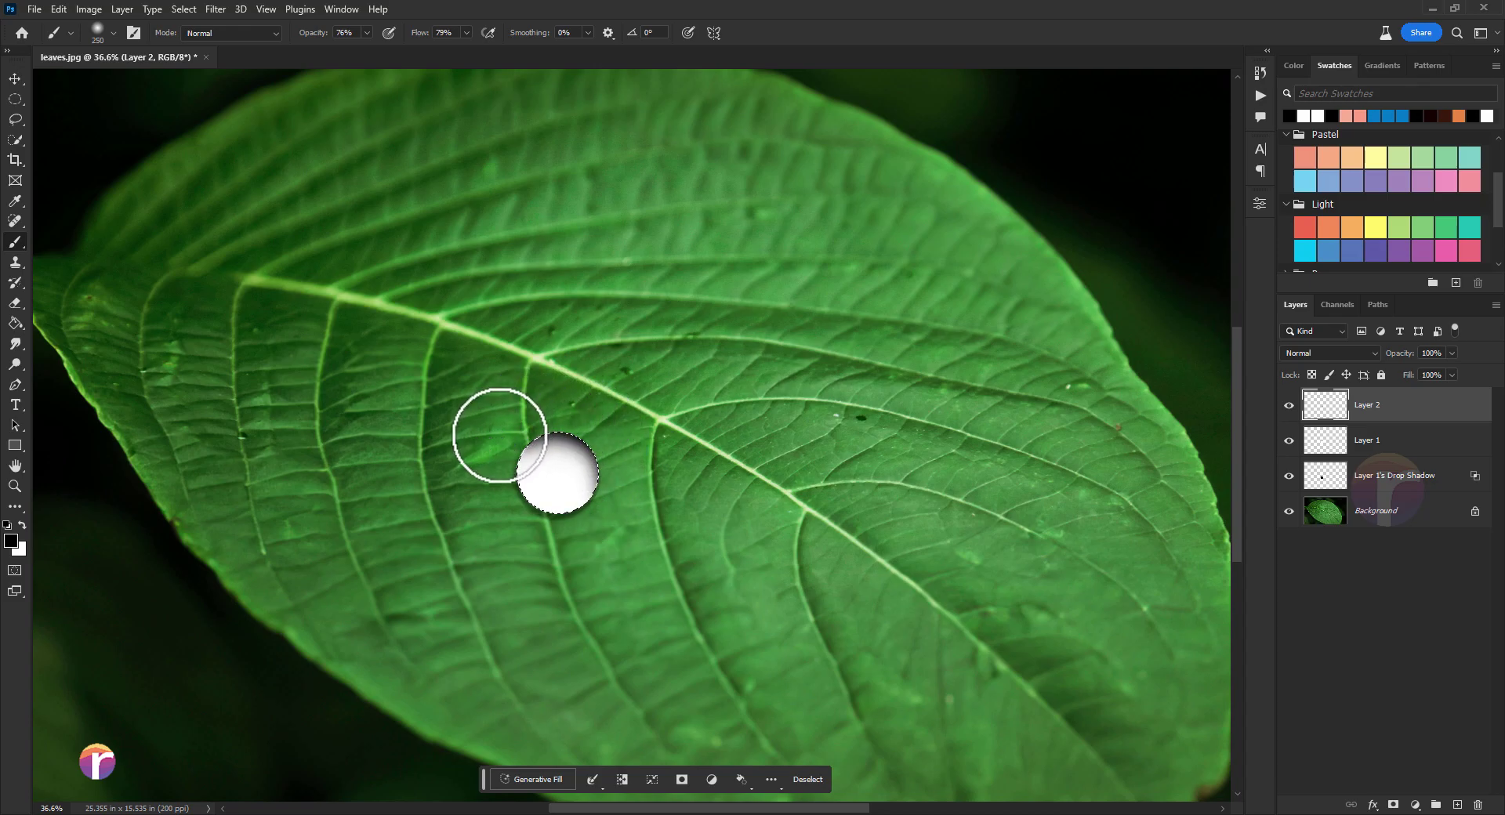
{"action": "key", "text": "bracketleft"}
{"action": "key", "text": "bracketleft"}
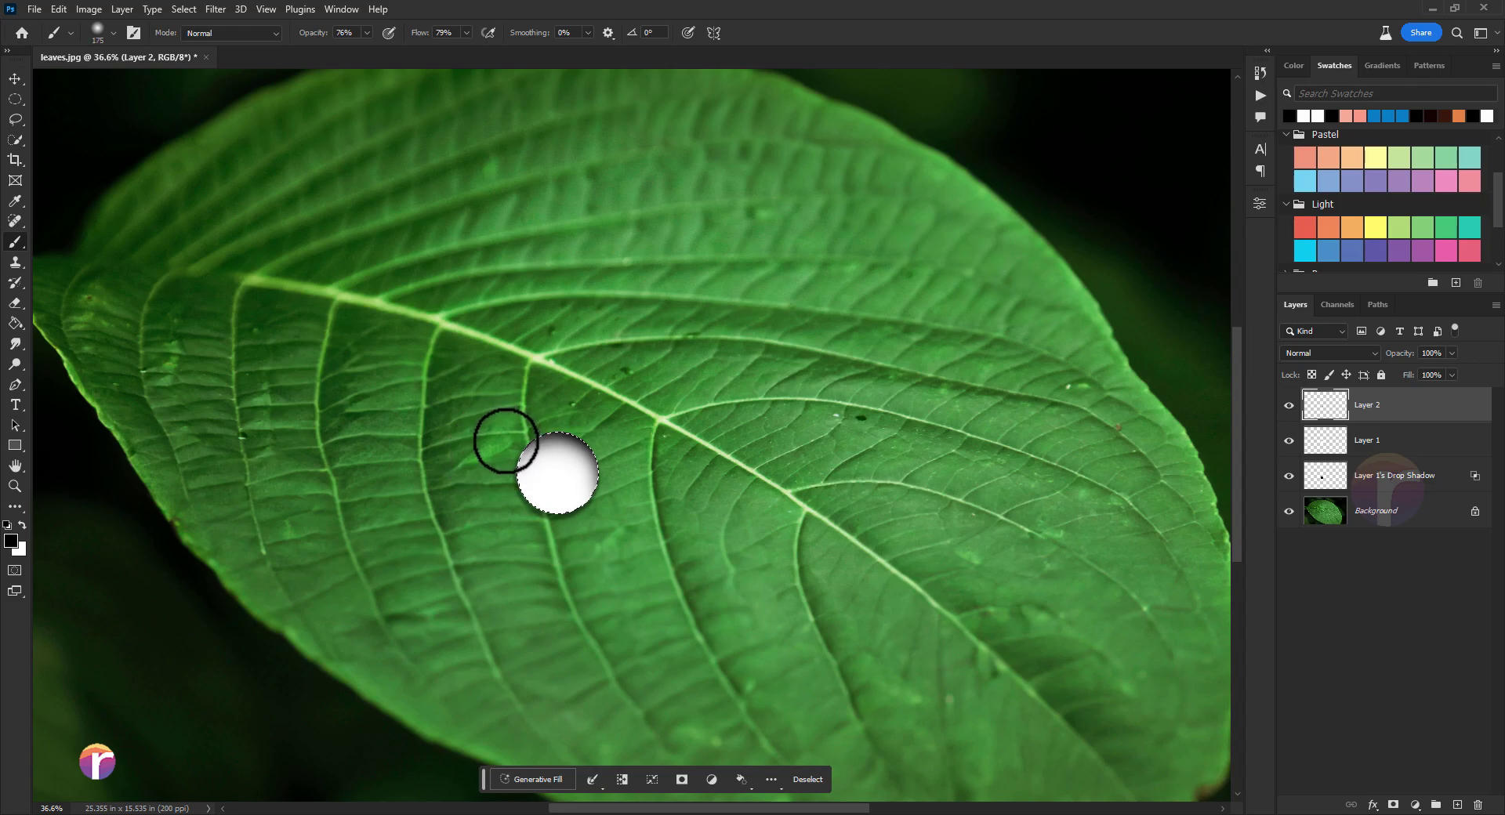
{"action": "key", "text": "ctrl+d"}
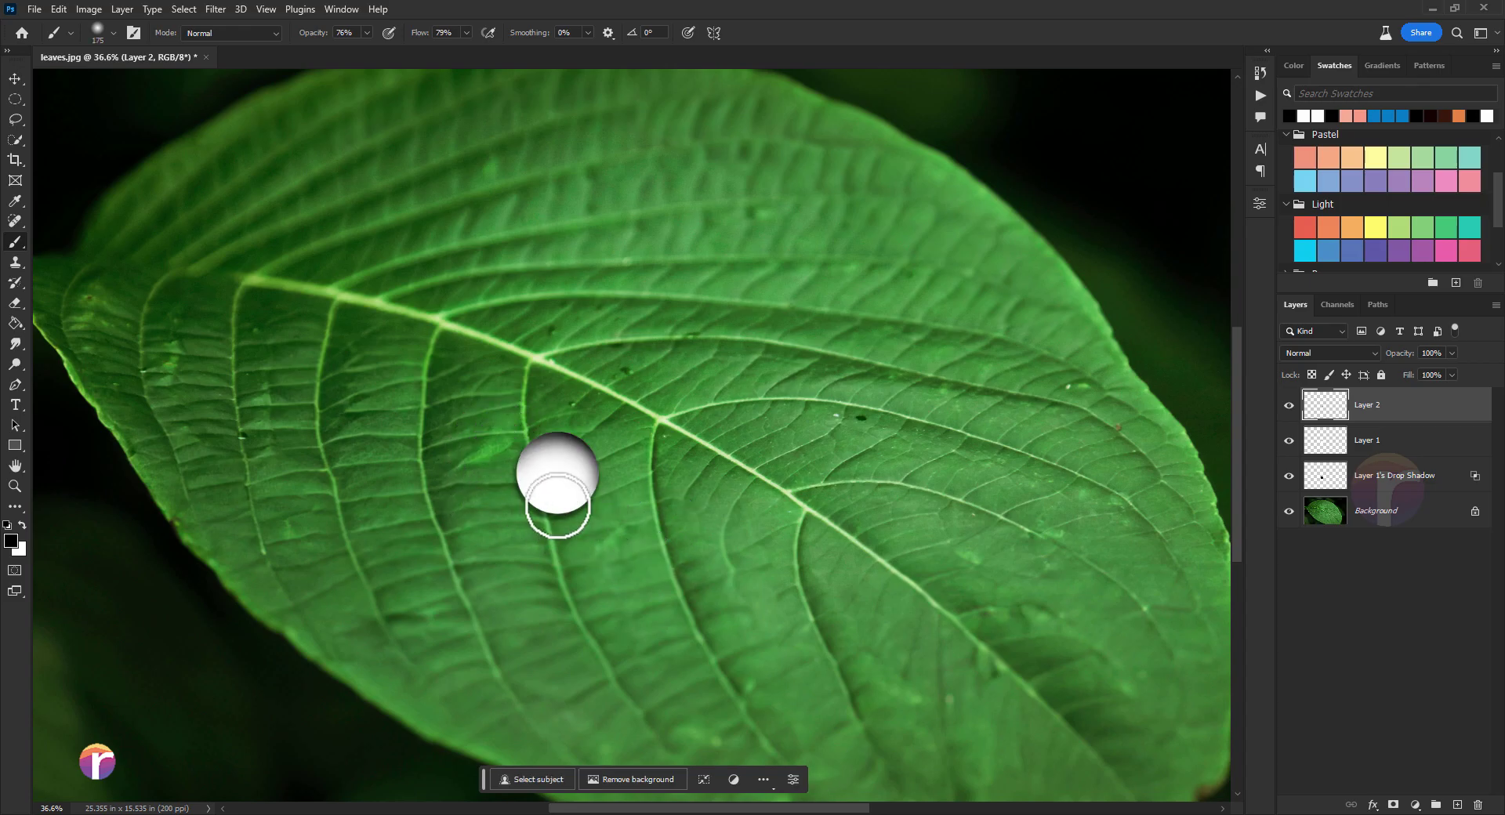
{"action": "left_click_drag", "start_coordinate": [533, 502], "coordinate": [580, 522]}
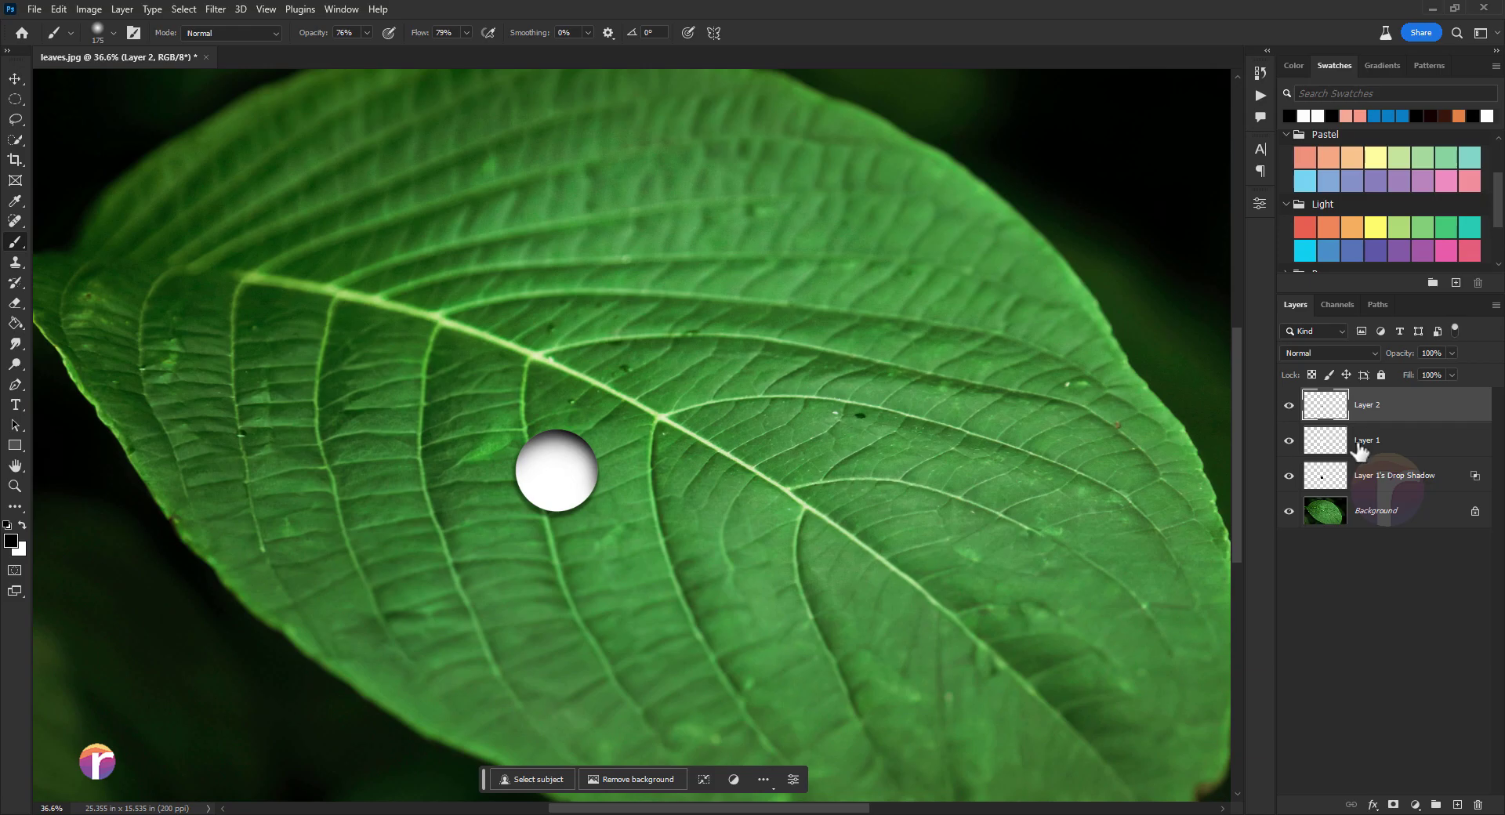
Set Layer 1's blend mode to Overlay after comparing layer visibility.
{"action": "left_click", "coordinate": [1356, 448]}
{"action": "left_click", "coordinate": [1289, 405]}
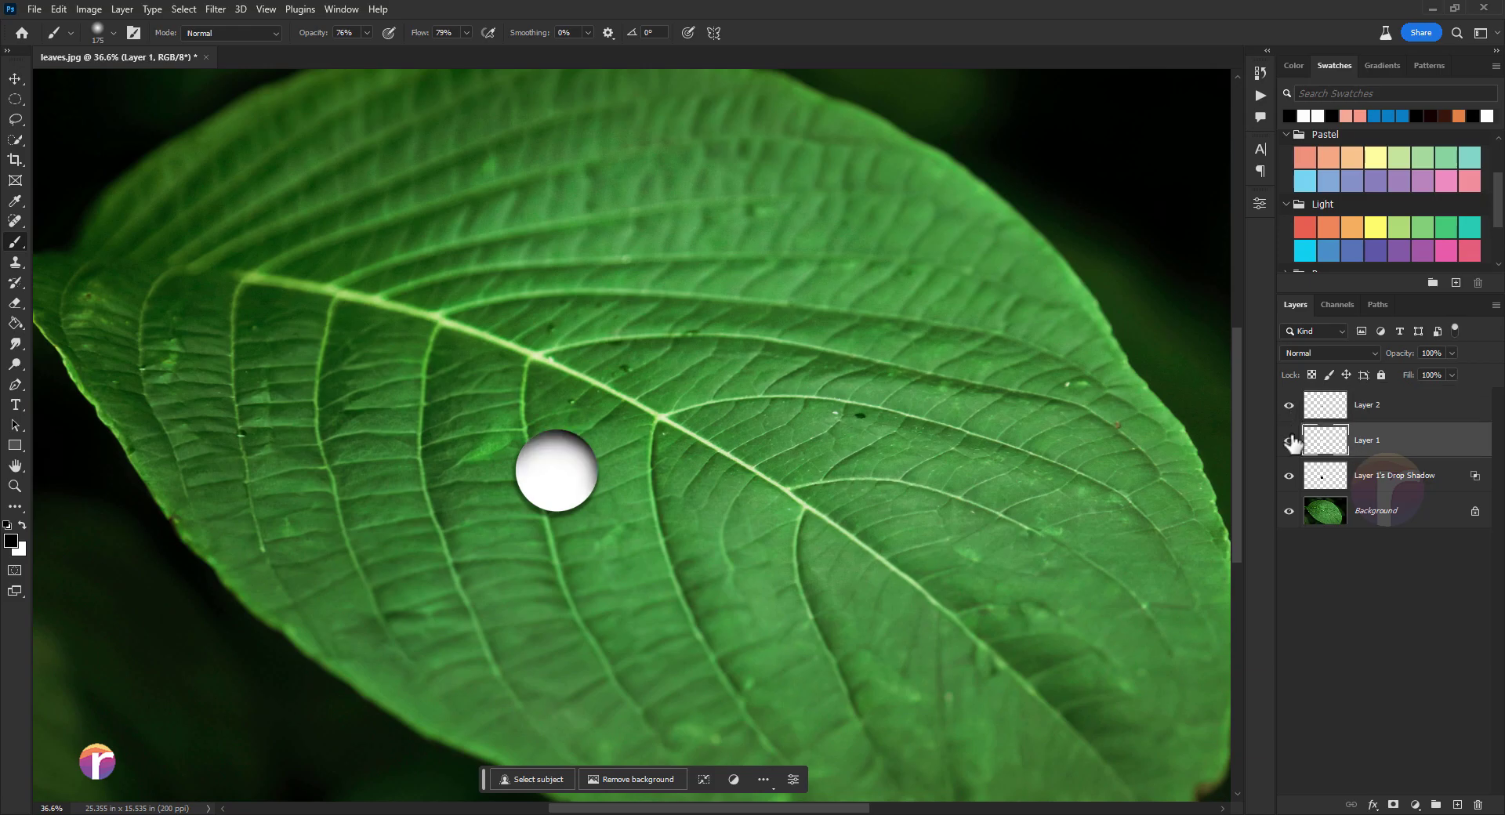
{"action": "left_click", "coordinate": [1288, 440]}
{"action": "left_click", "coordinate": [1289, 476]}
{"action": "left_click", "coordinate": [1297, 355]}
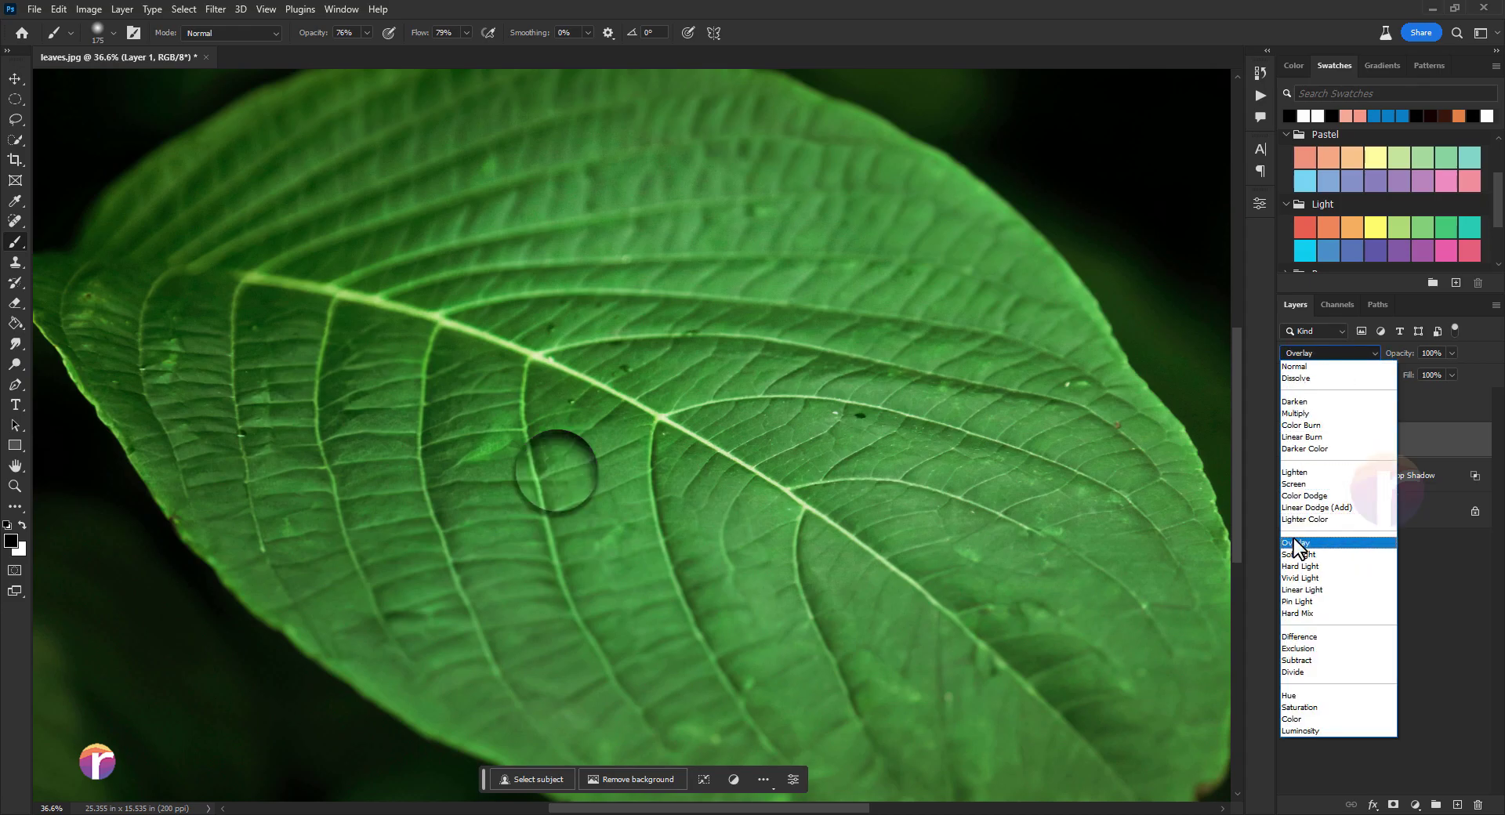
{"action": "left_click", "coordinate": [1294, 545]}
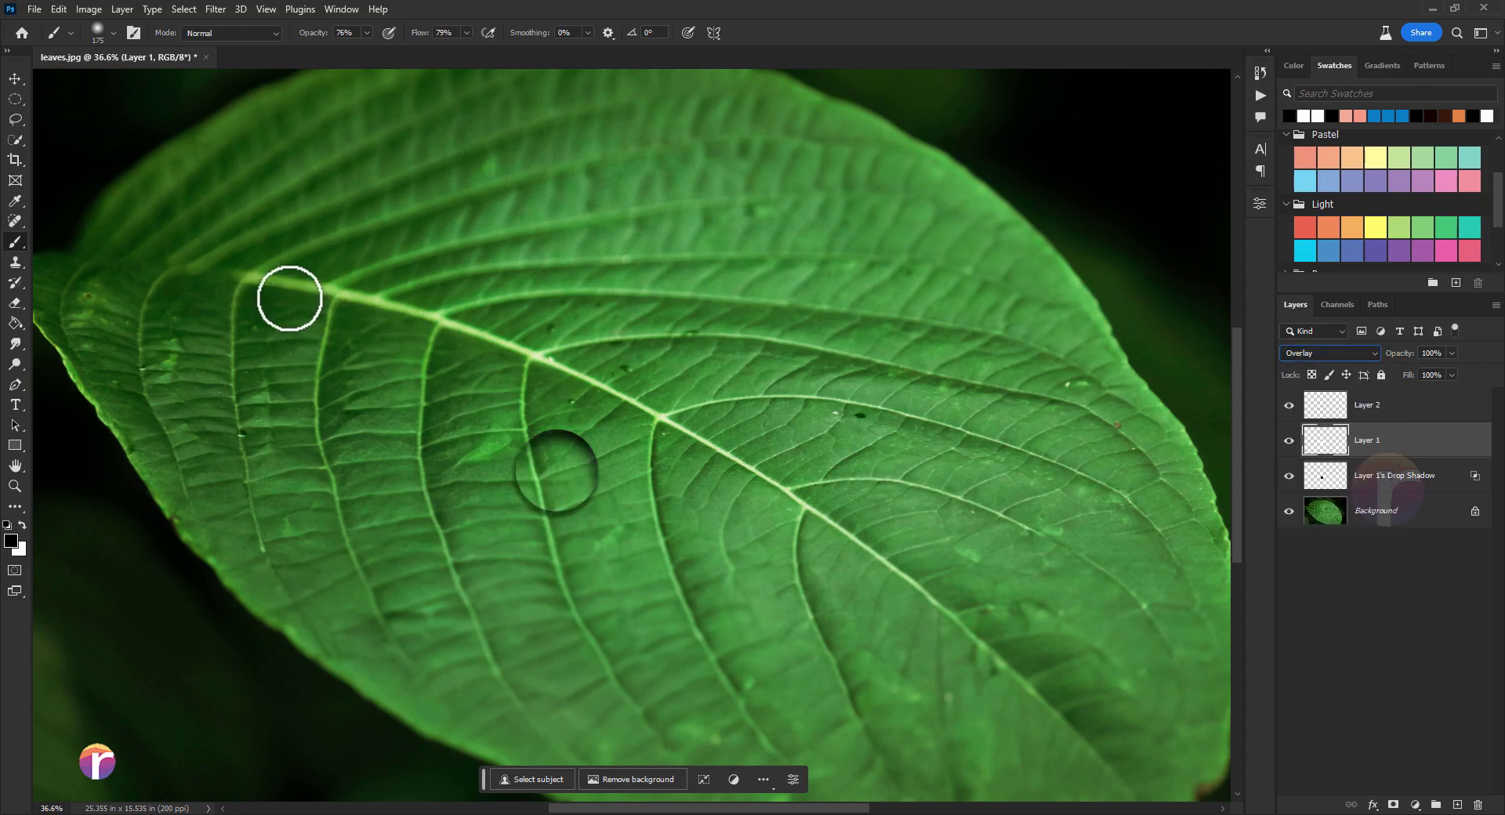
Add an empty Layer 3 above Layer 2.
{"action": "left_click", "coordinate": [15, 78]}
{"action": "left_click", "coordinate": [1369, 413]}
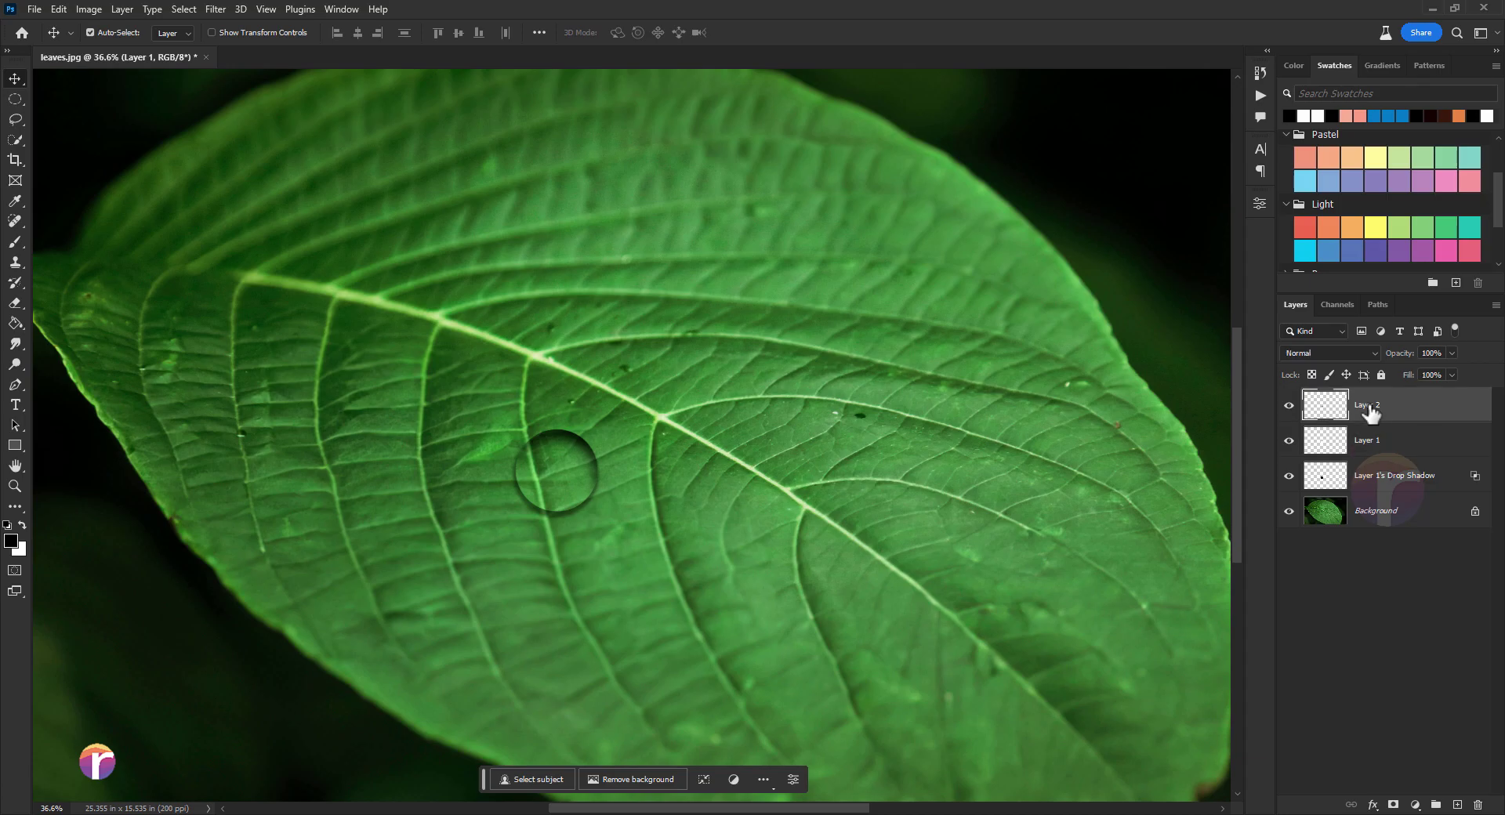
{"action": "left_click", "coordinate": [1455, 804]}
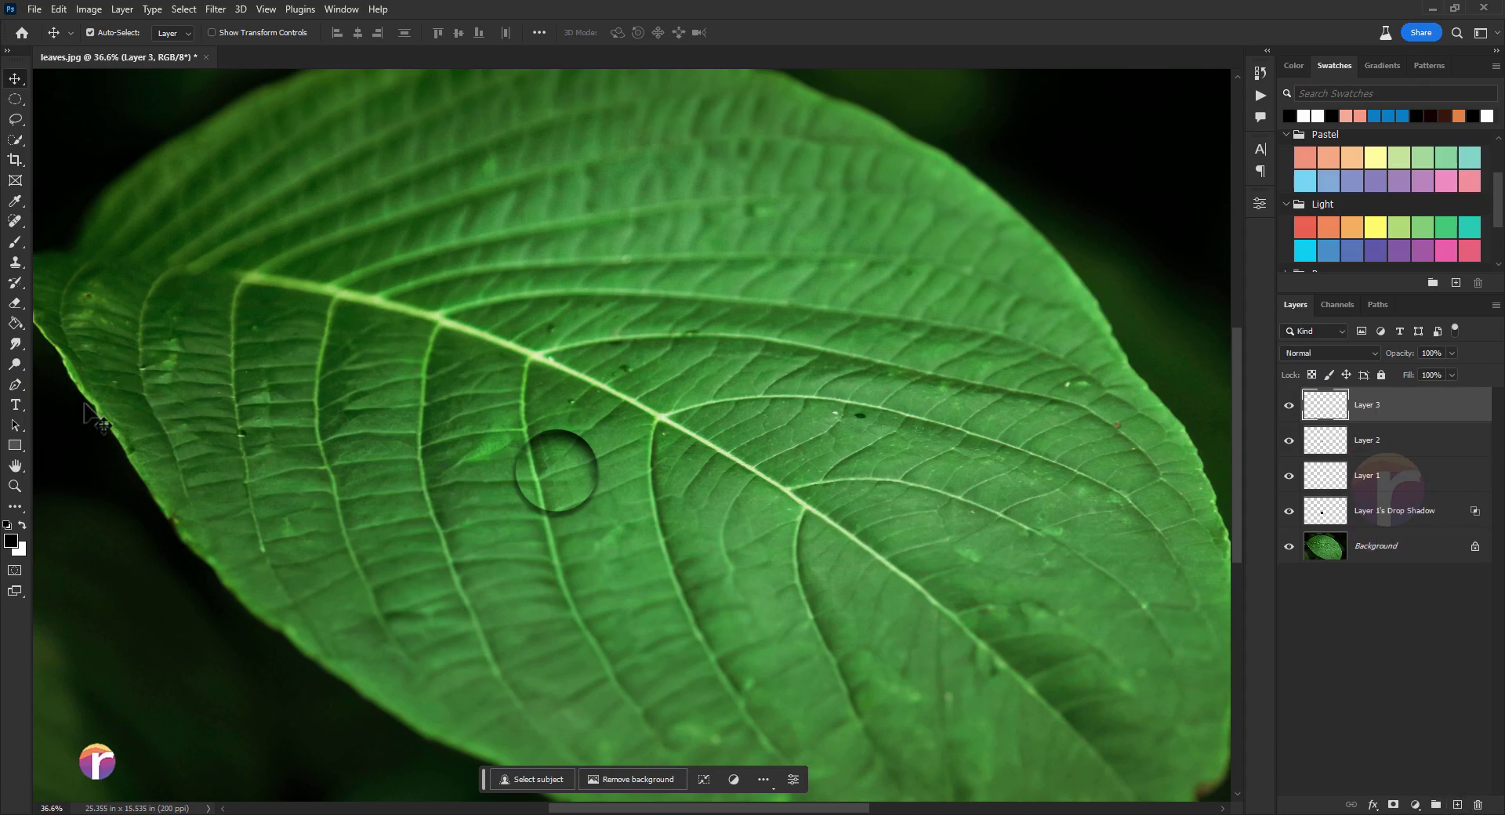
Draw a curved Pen path inside the water drop.
{"action": "left_click", "coordinate": [15, 386]}
{"action": "scroll", "coordinate": [561, 462], "scroll_direction": "up", "scroll_amount": 2}
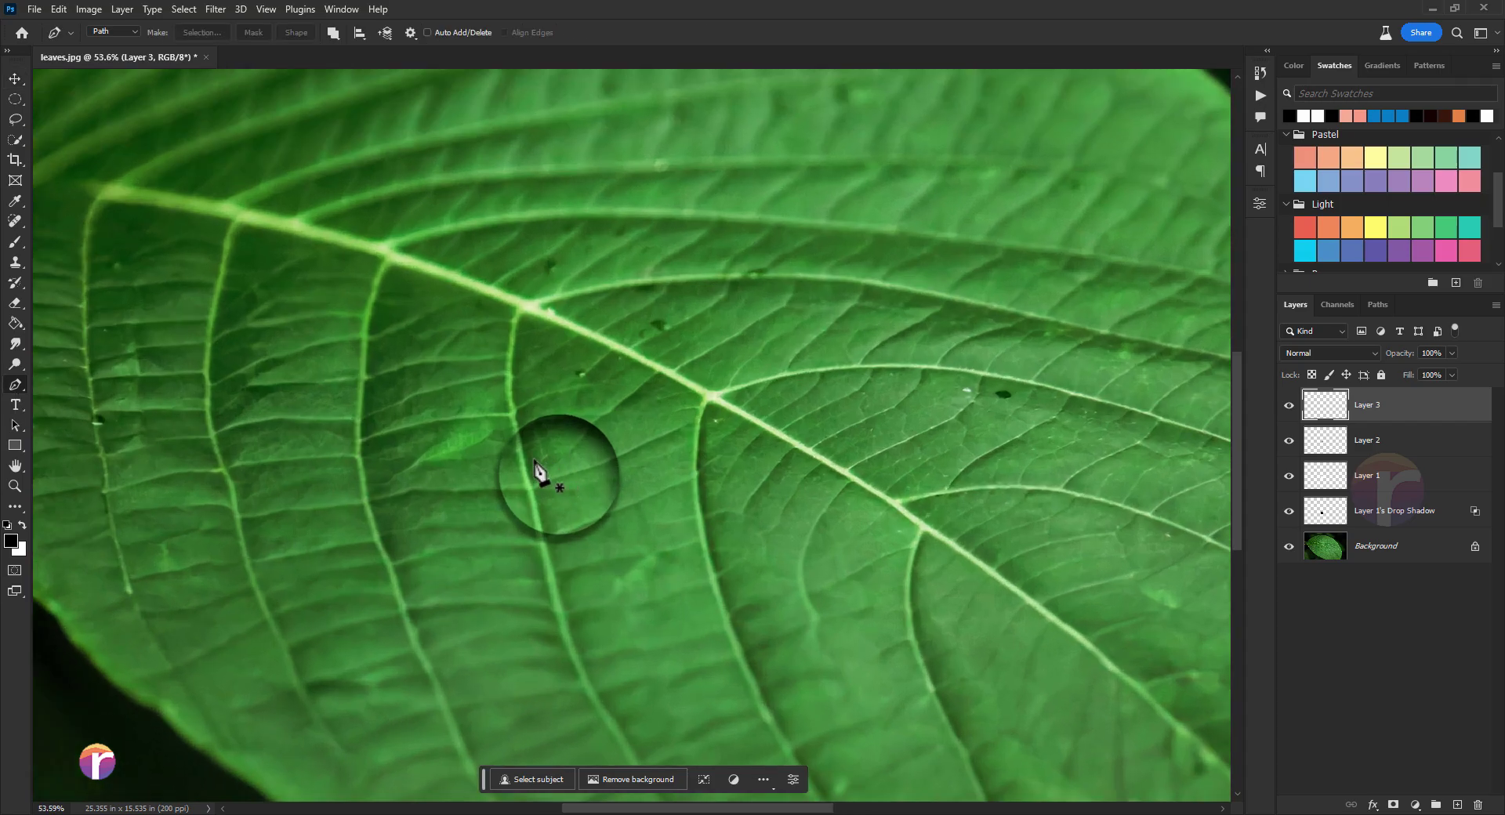
{"action": "left_click", "coordinate": [515, 463]}
{"action": "left_click_drag", "start_coordinate": [608, 470], "coordinate": [590, 455]}
{"action": "left_click_drag", "start_coordinate": [591, 511], "coordinate": [519, 505]}
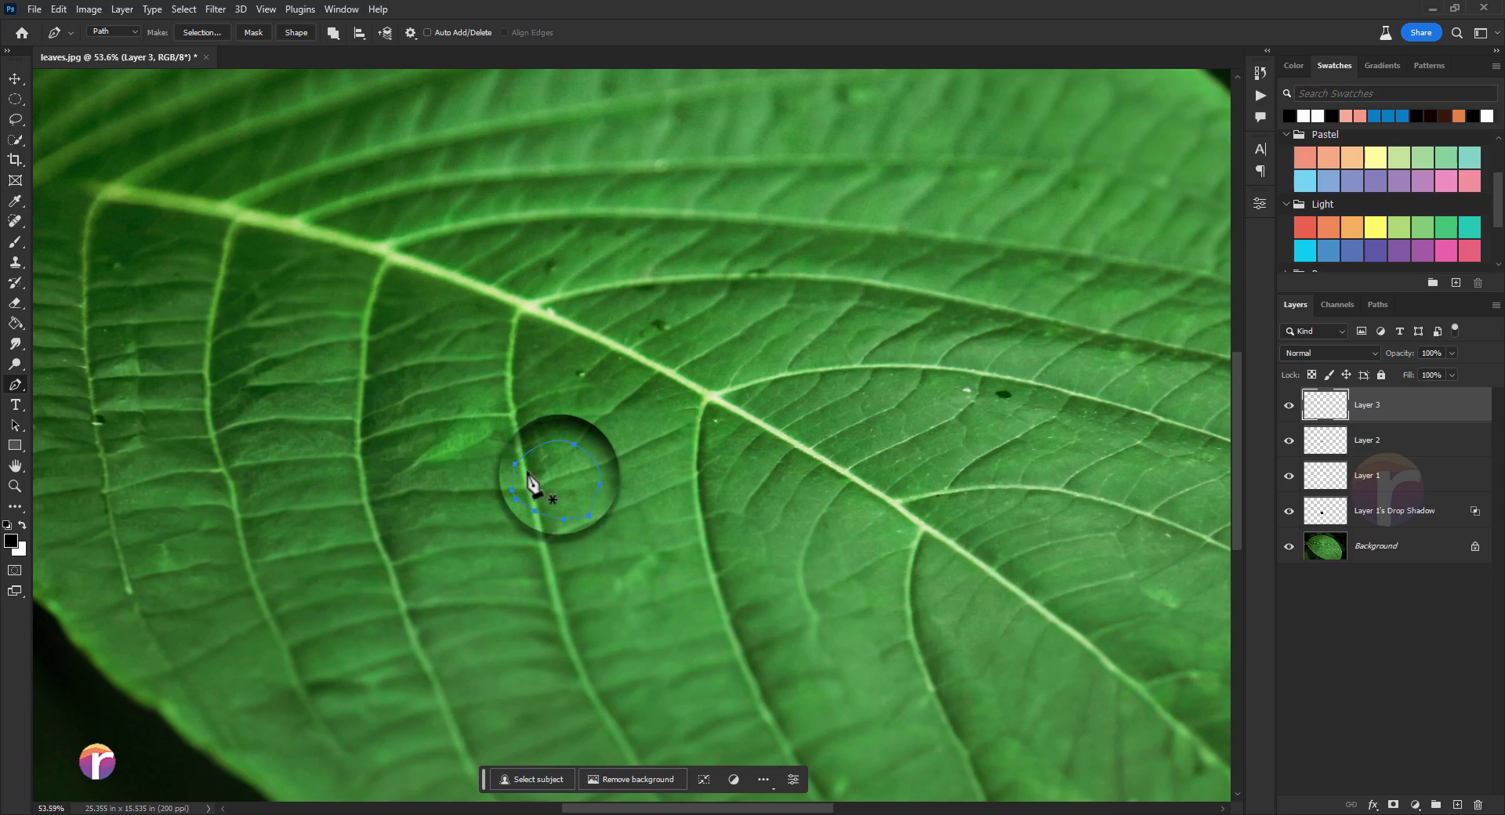
Convert the path to a selection with a 1.5-pixel feather radius.
{"action": "right_click", "coordinate": [578, 486]}
{"action": "left_click", "coordinate": [614, 191]}
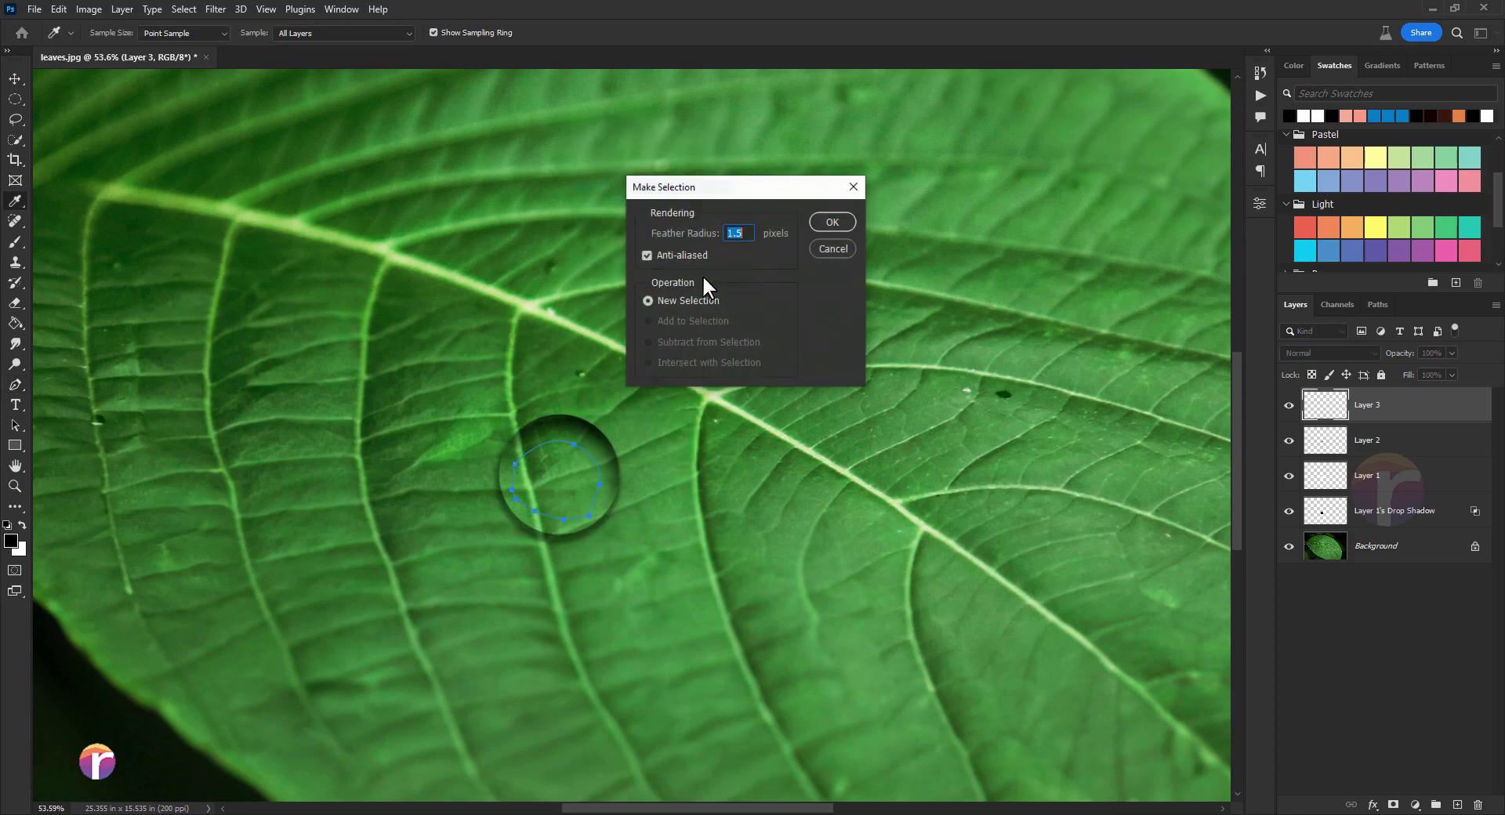
{"action": "left_click", "coordinate": [817, 224]}
{"action": "left_click", "coordinate": [15, 242]}
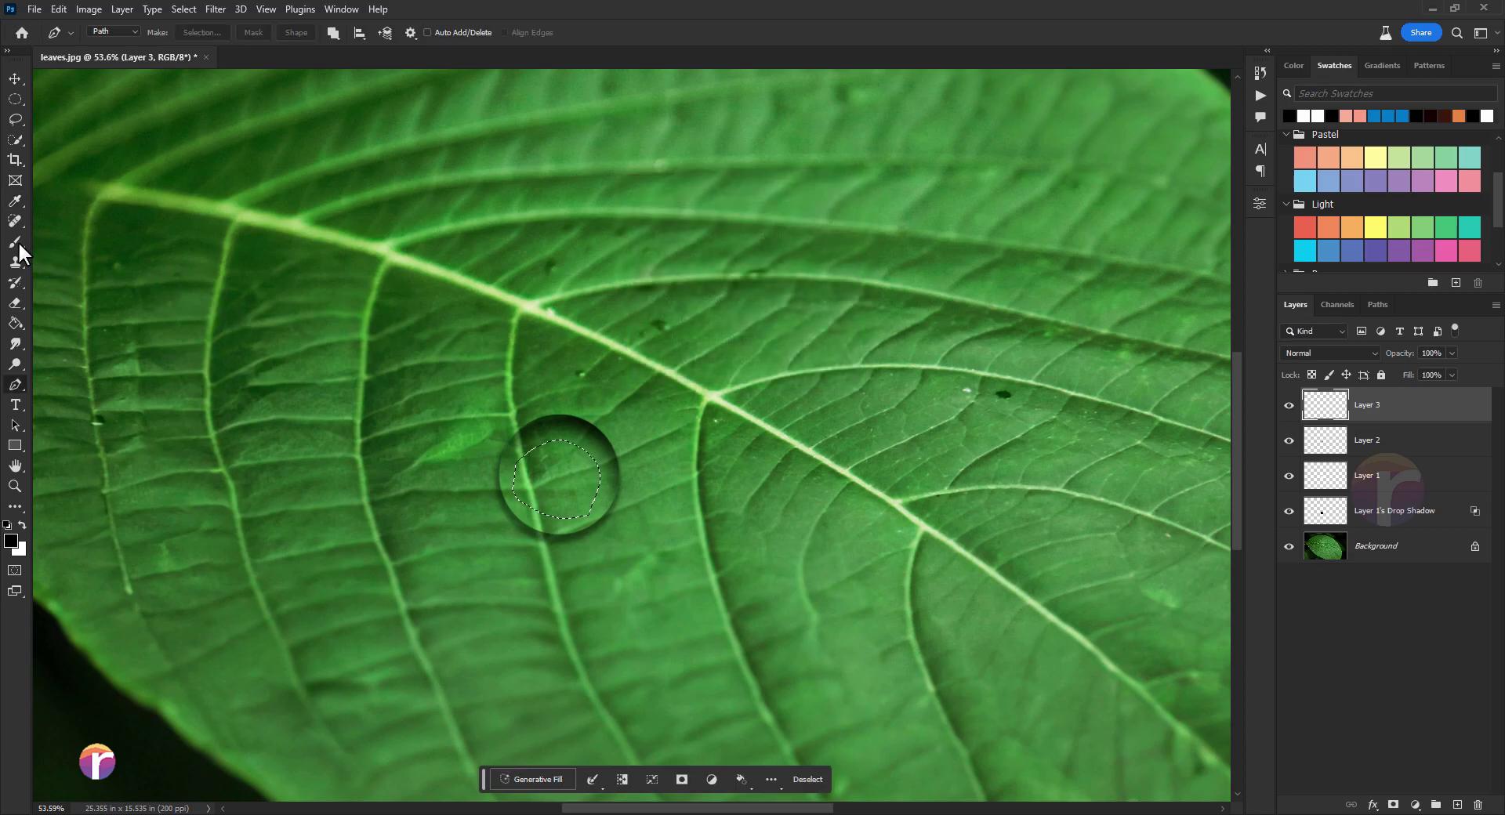
Paint a white highlight inside the selection with a 250 px brush, then deselect.
{"action": "left_click", "coordinate": [23, 526]}
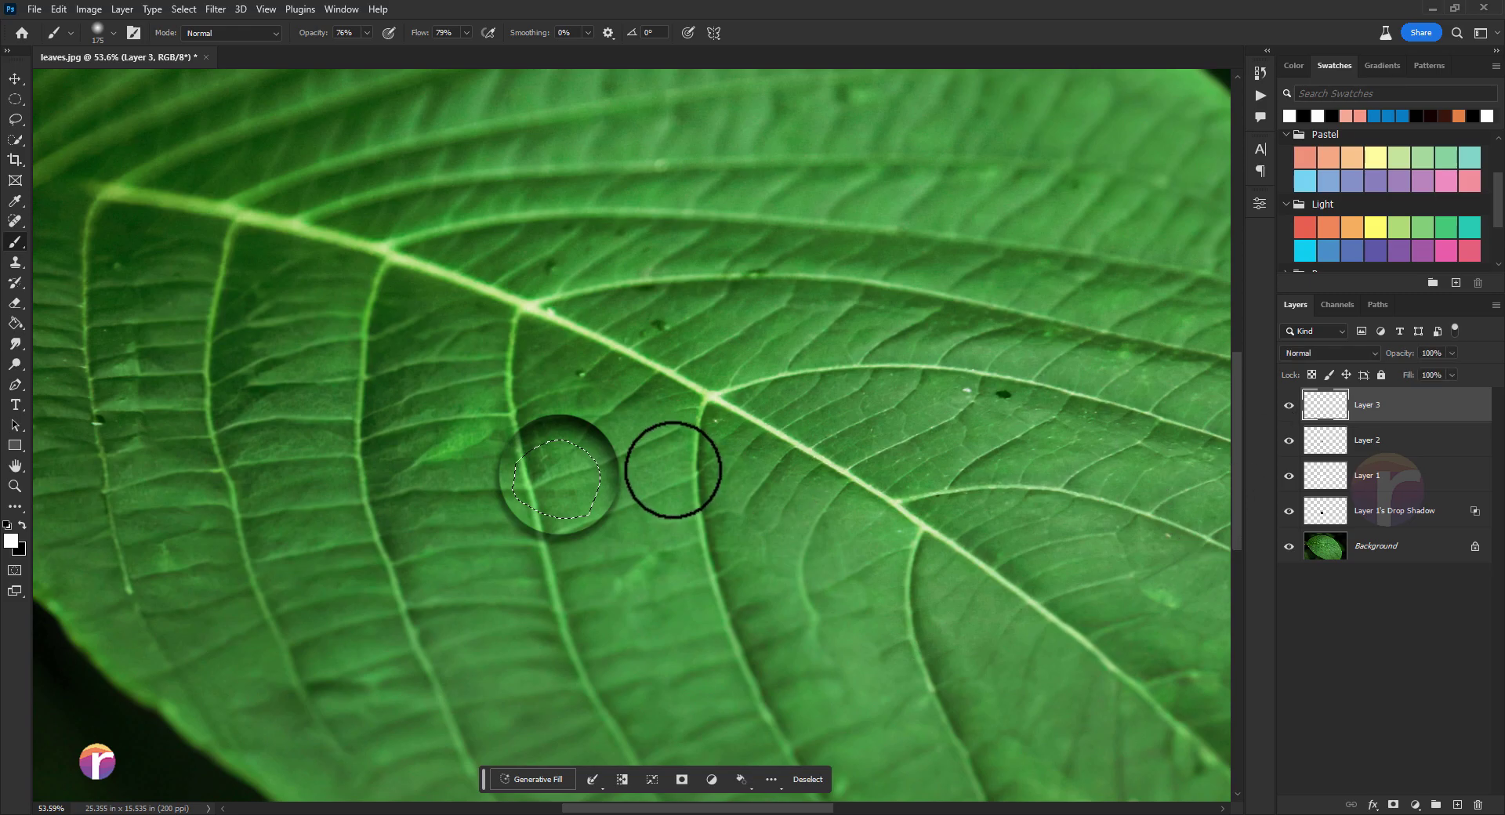
{"action": "key", "text": "bracketright"}
{"action": "key", "text": "bracketright"}
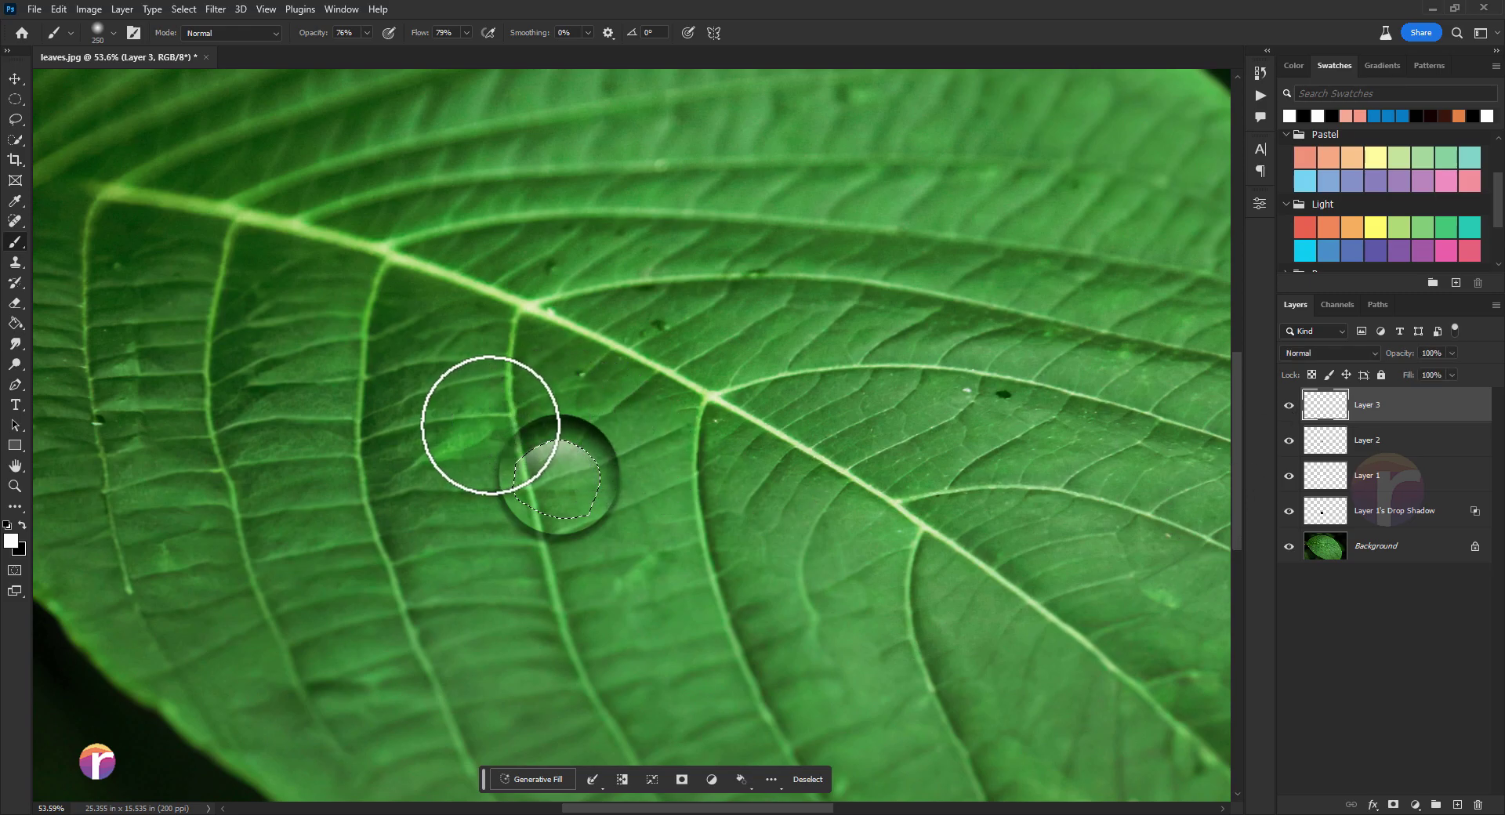
{"action": "left_click_drag", "start_coordinate": [490, 426], "coordinate": [545, 402]}
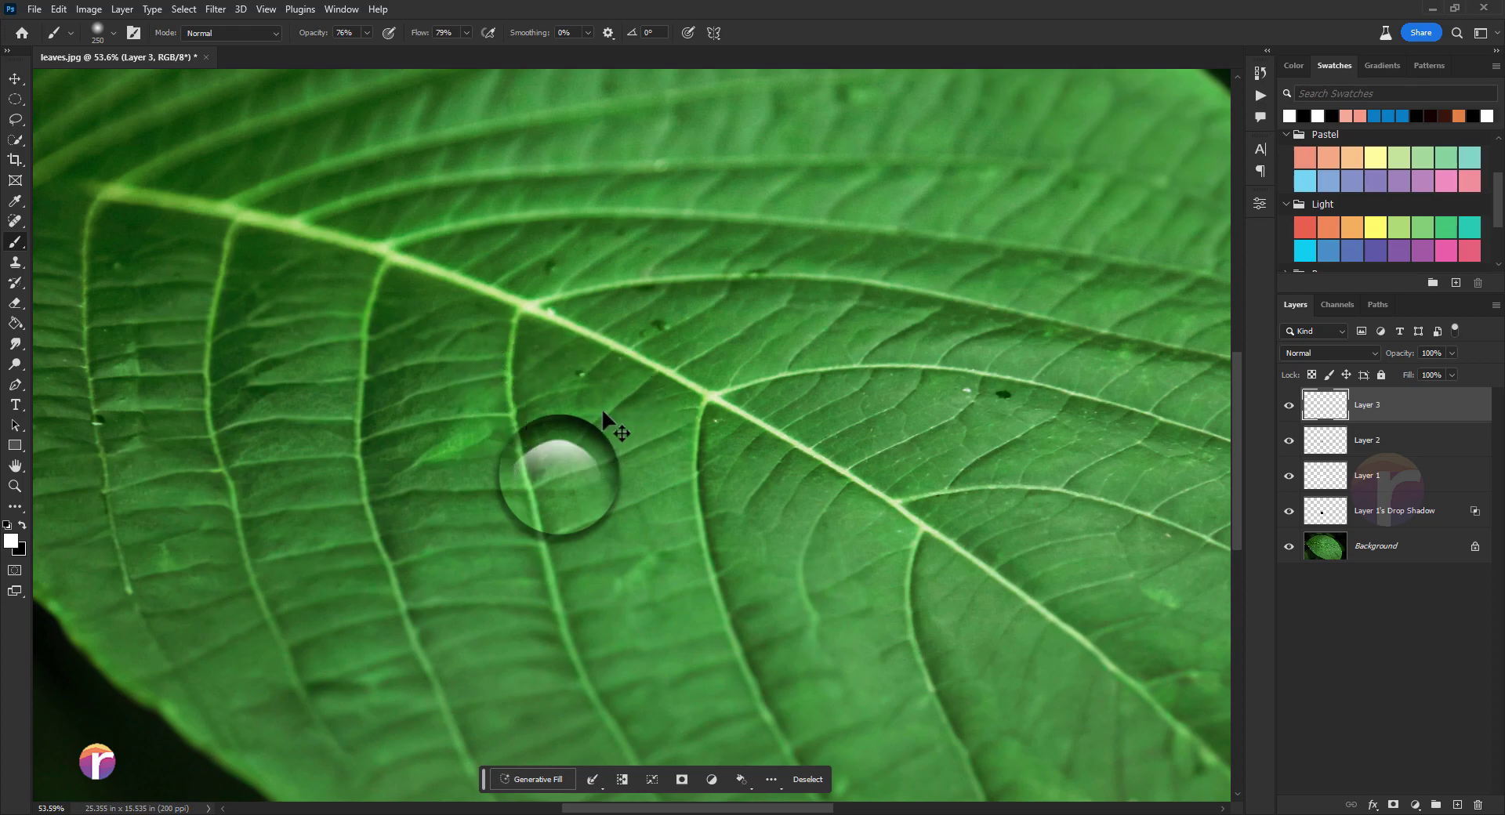
{"action": "key", "text": "ctrl+d"}
{"action": "left_click", "coordinate": [15, 80]}
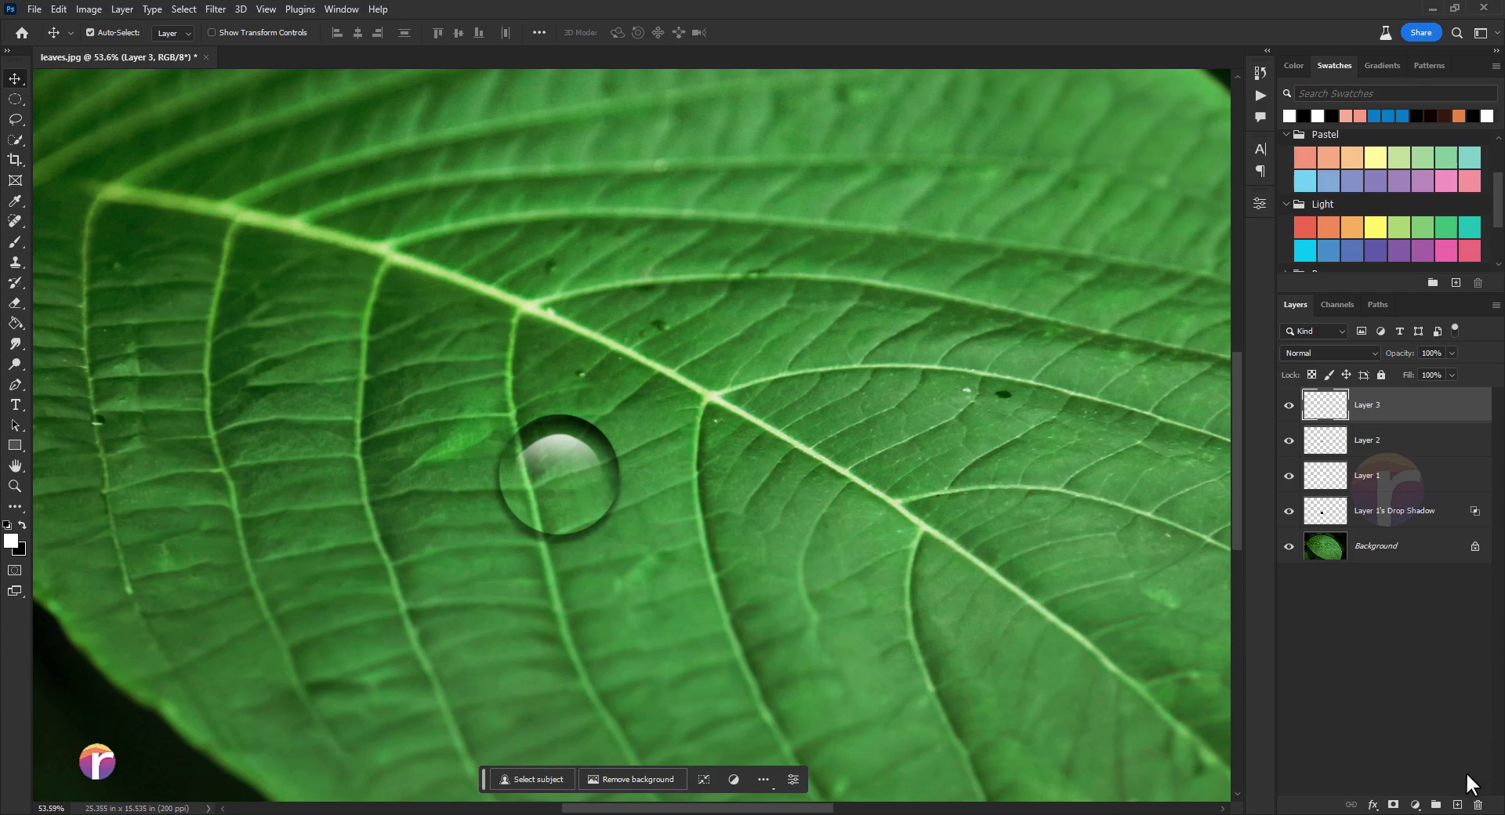
Add Layer 4 with a 50 px Hard Round white dot near the drop's top.
{"action": "left_click", "coordinate": [1456, 805]}
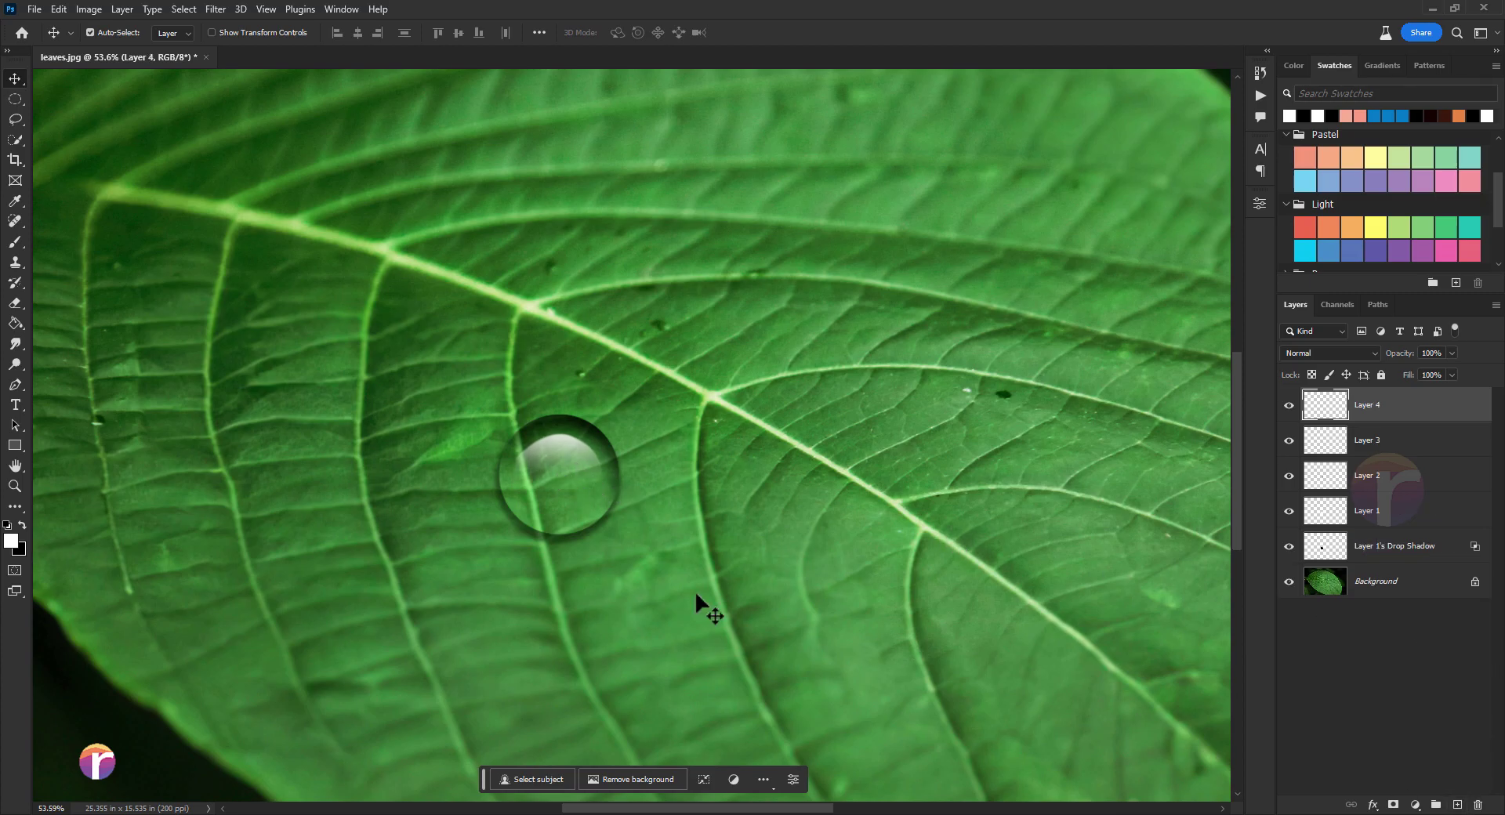
{"action": "left_click", "coordinate": [14, 245]}
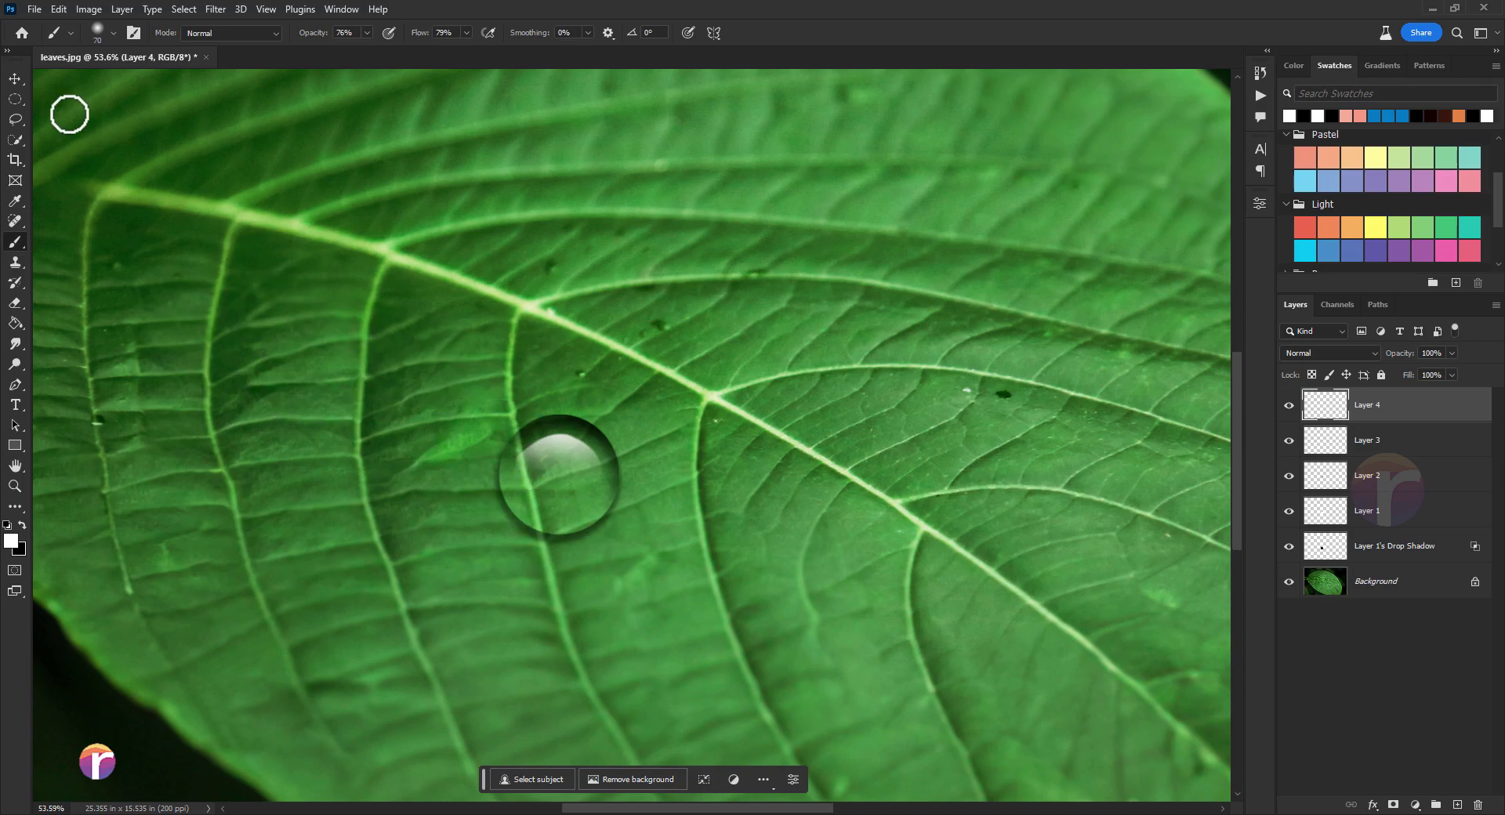
{"action": "left_click", "coordinate": [99, 33]}
{"action": "left_click", "coordinate": [82, 370]}
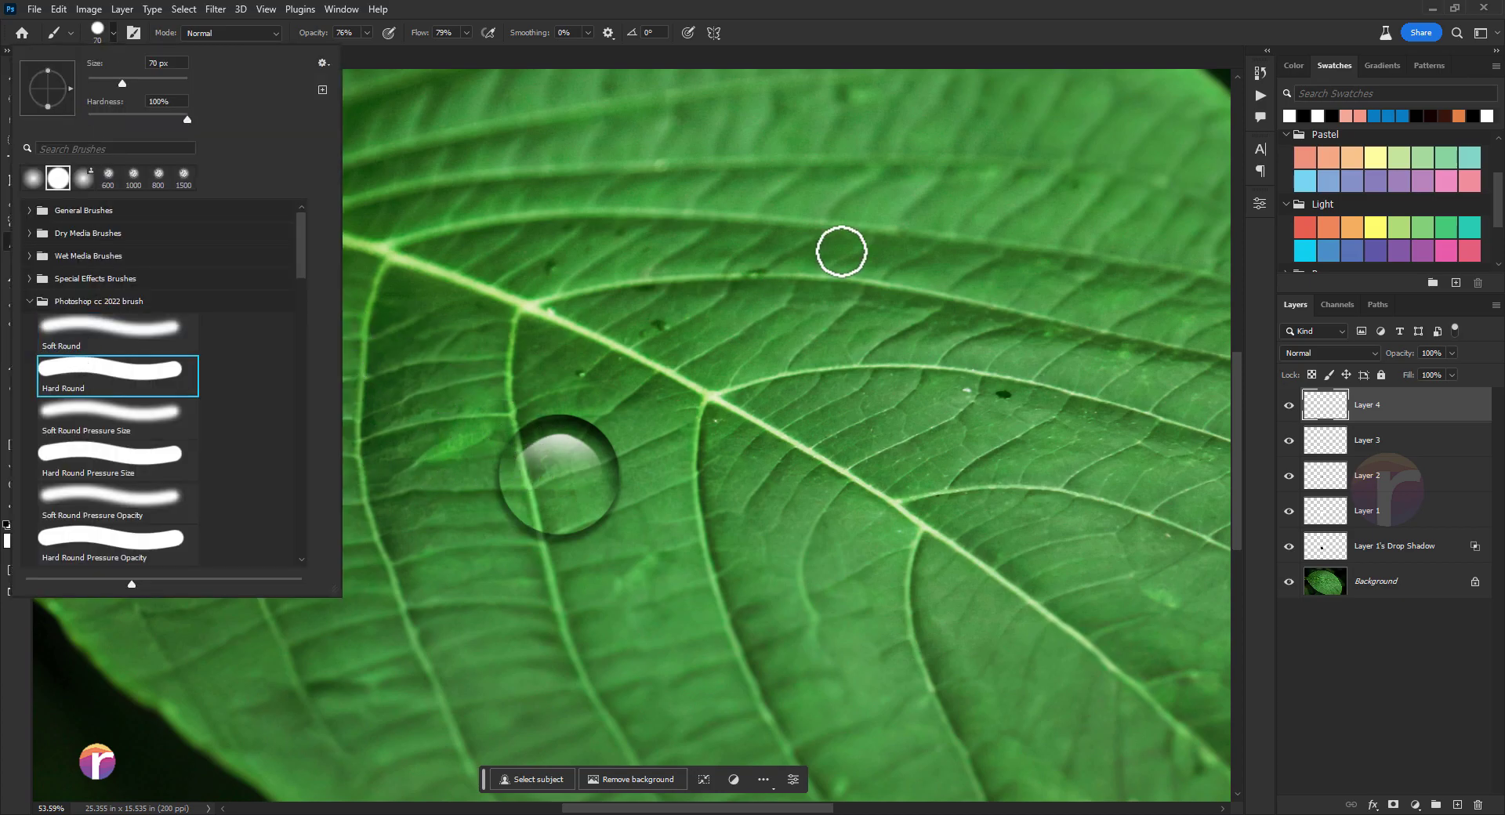
{"action": "left_click", "coordinate": [780, 54]}
{"action": "key", "text": "bracketleft"}
{"action": "key", "text": "bracketleft"}
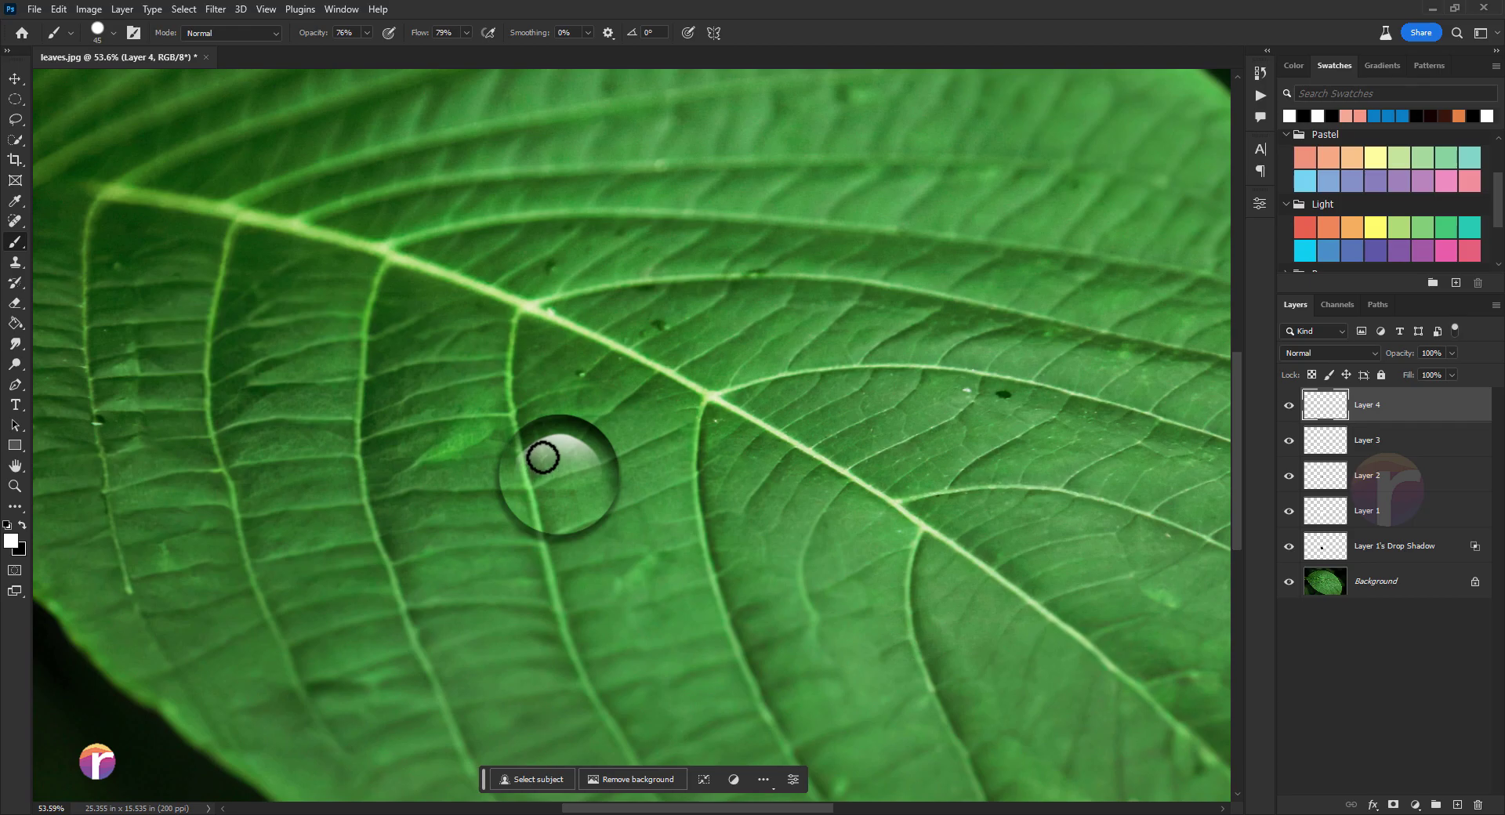
{"action": "left_click", "coordinate": [542, 457]}
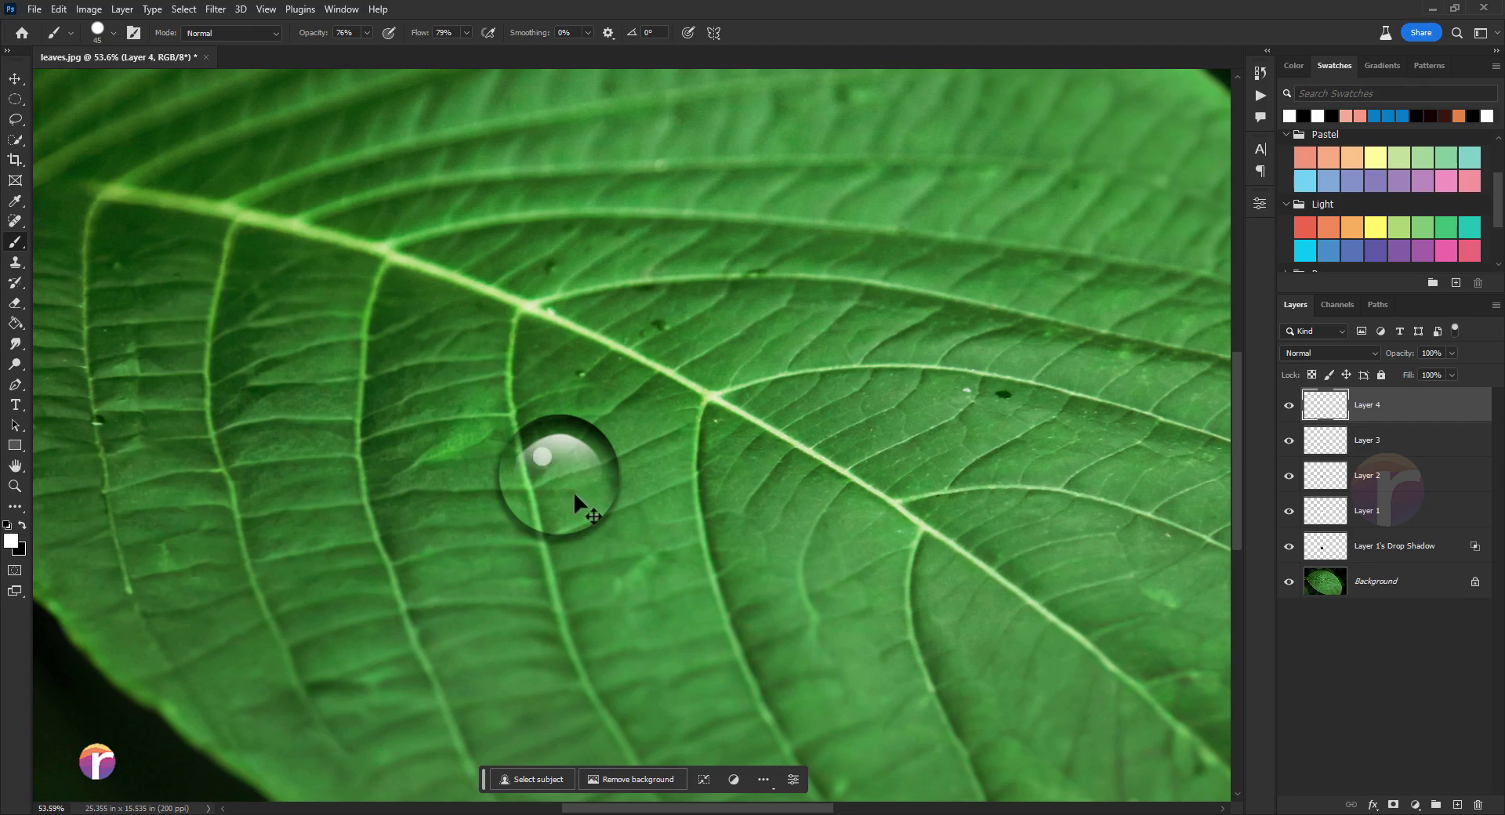
{"action": "key", "text": "ctrl+z"}
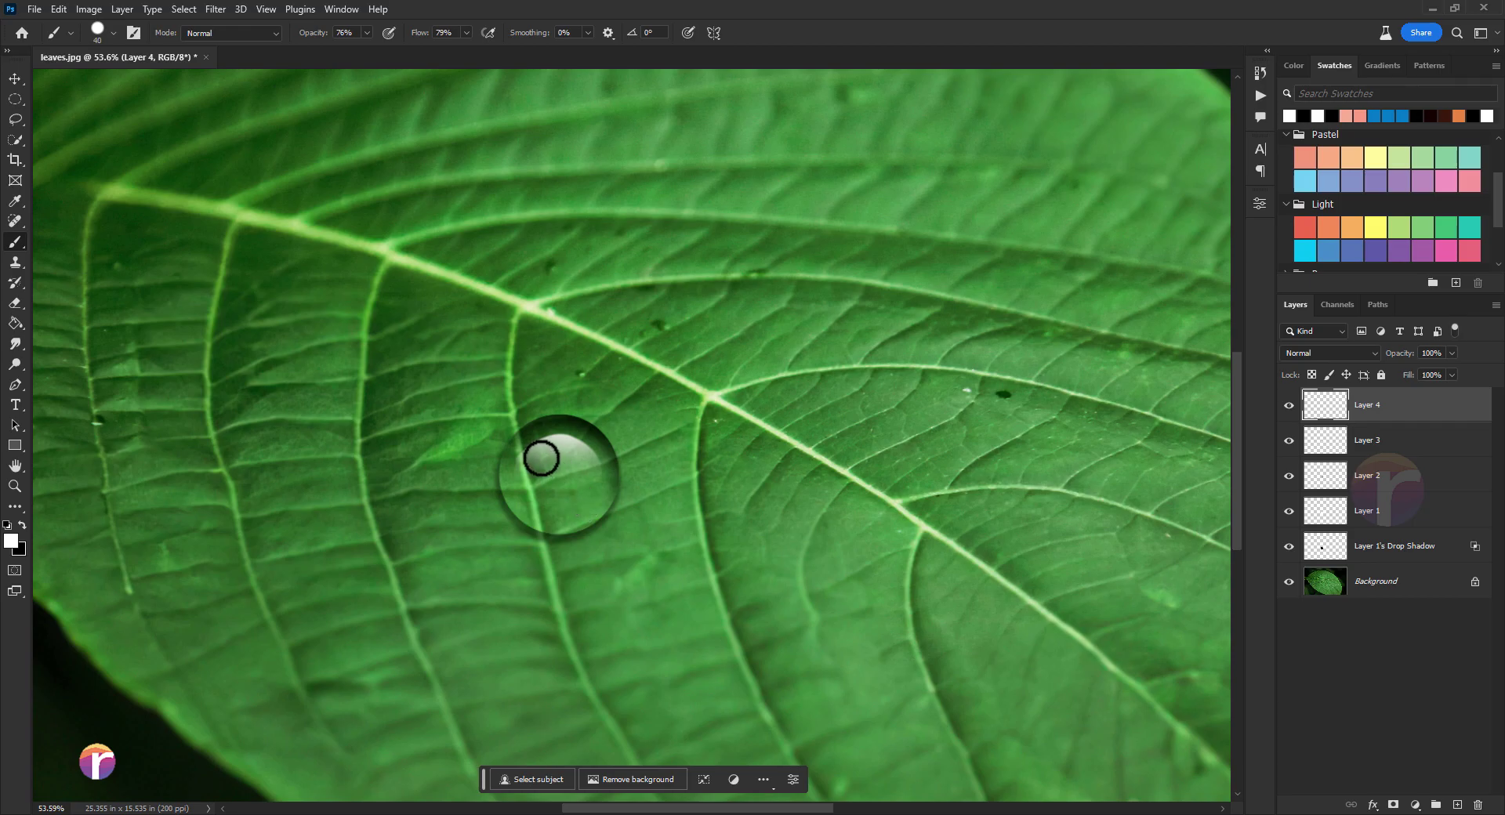
{"action": "left_click", "coordinate": [541, 458]}
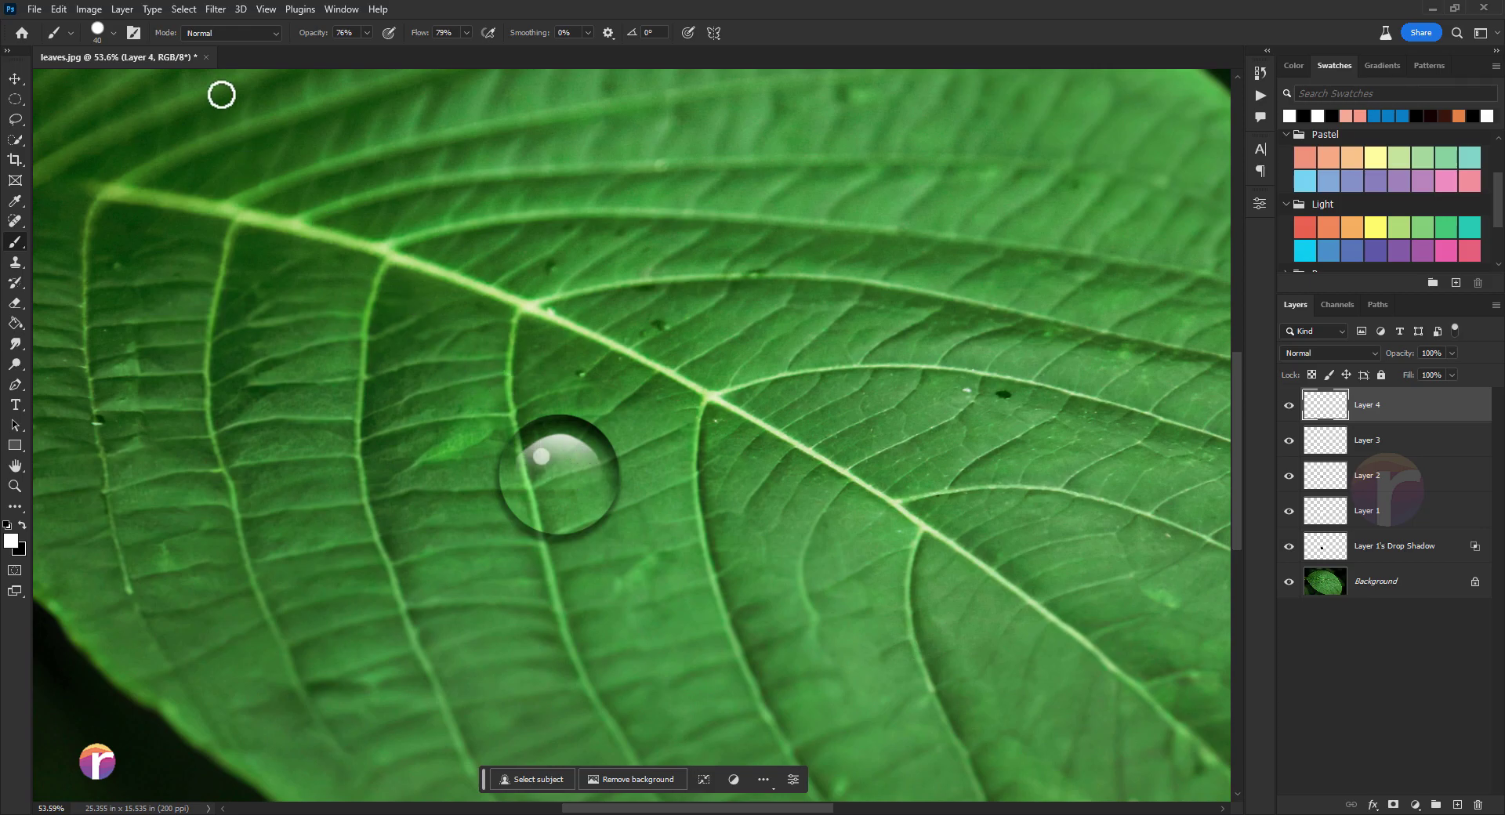
Soften the white dot with a Gaussian Blur.
{"action": "left_click", "coordinate": [215, 9]}
{"action": "mouse_move", "coordinate": [303, 209]}
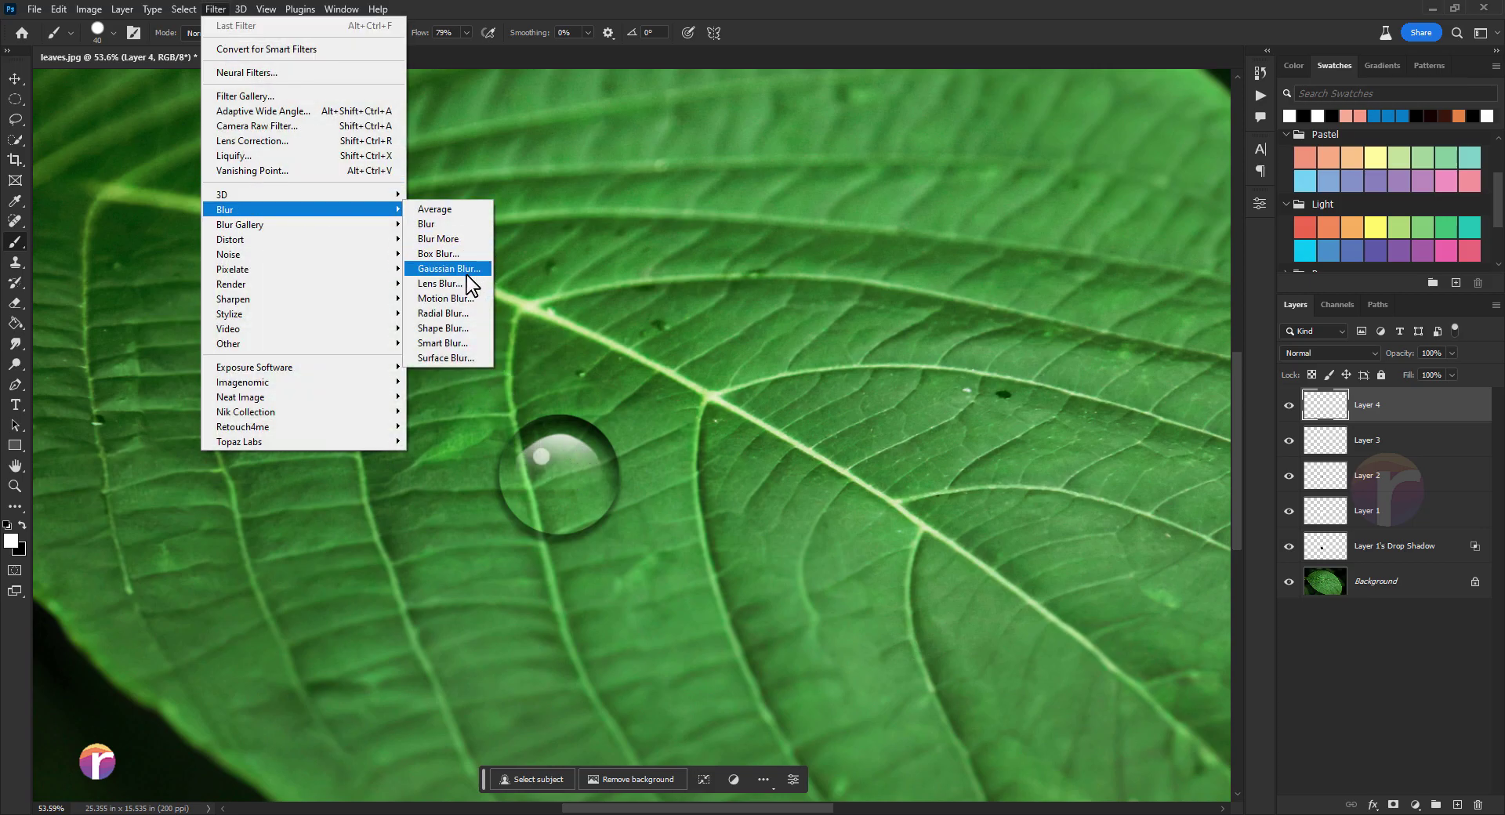
{"action": "left_click", "coordinate": [466, 270]}
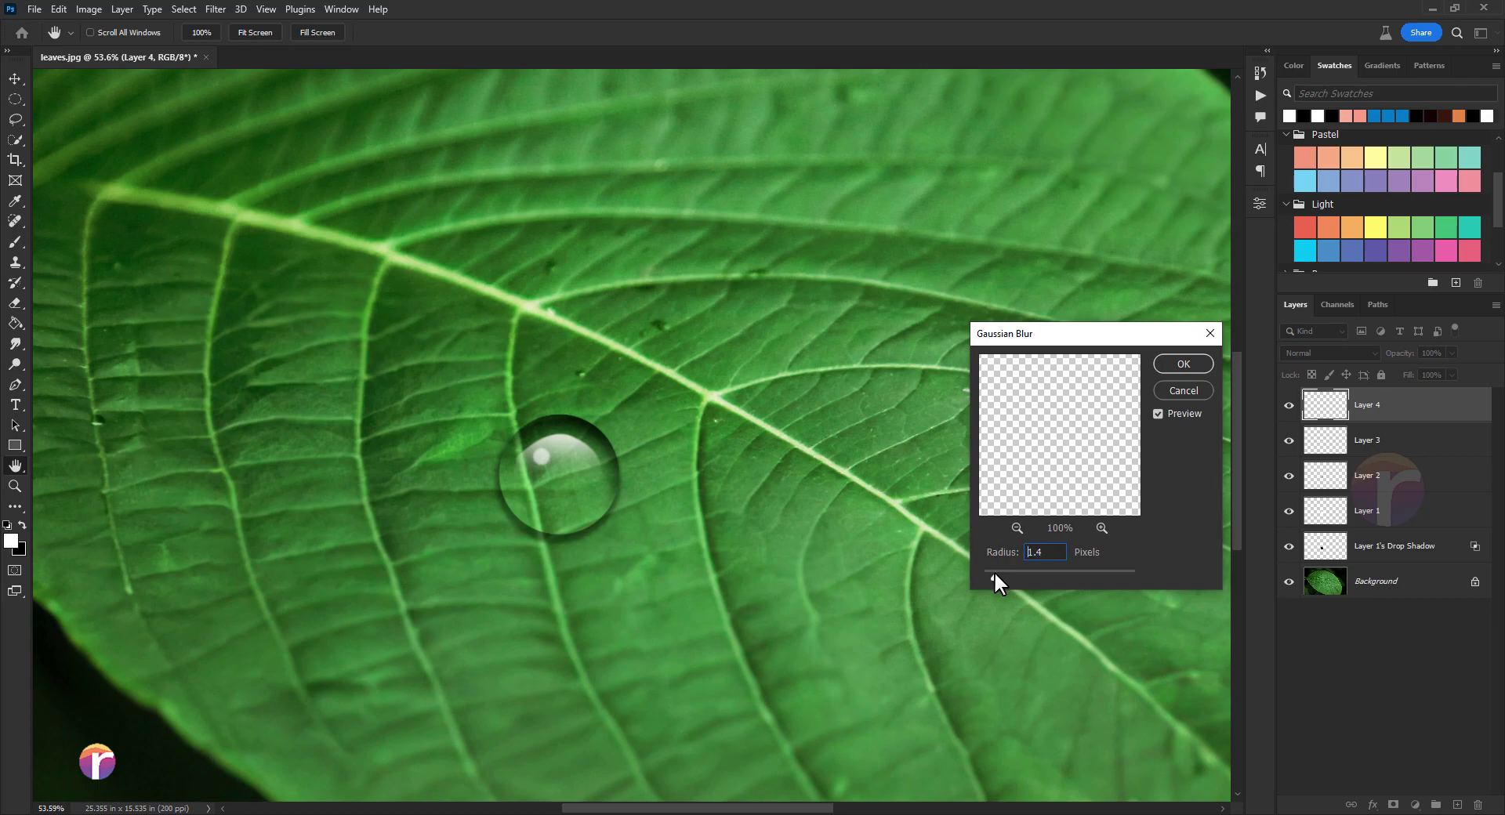
{"action": "left_click", "coordinate": [1180, 363]}
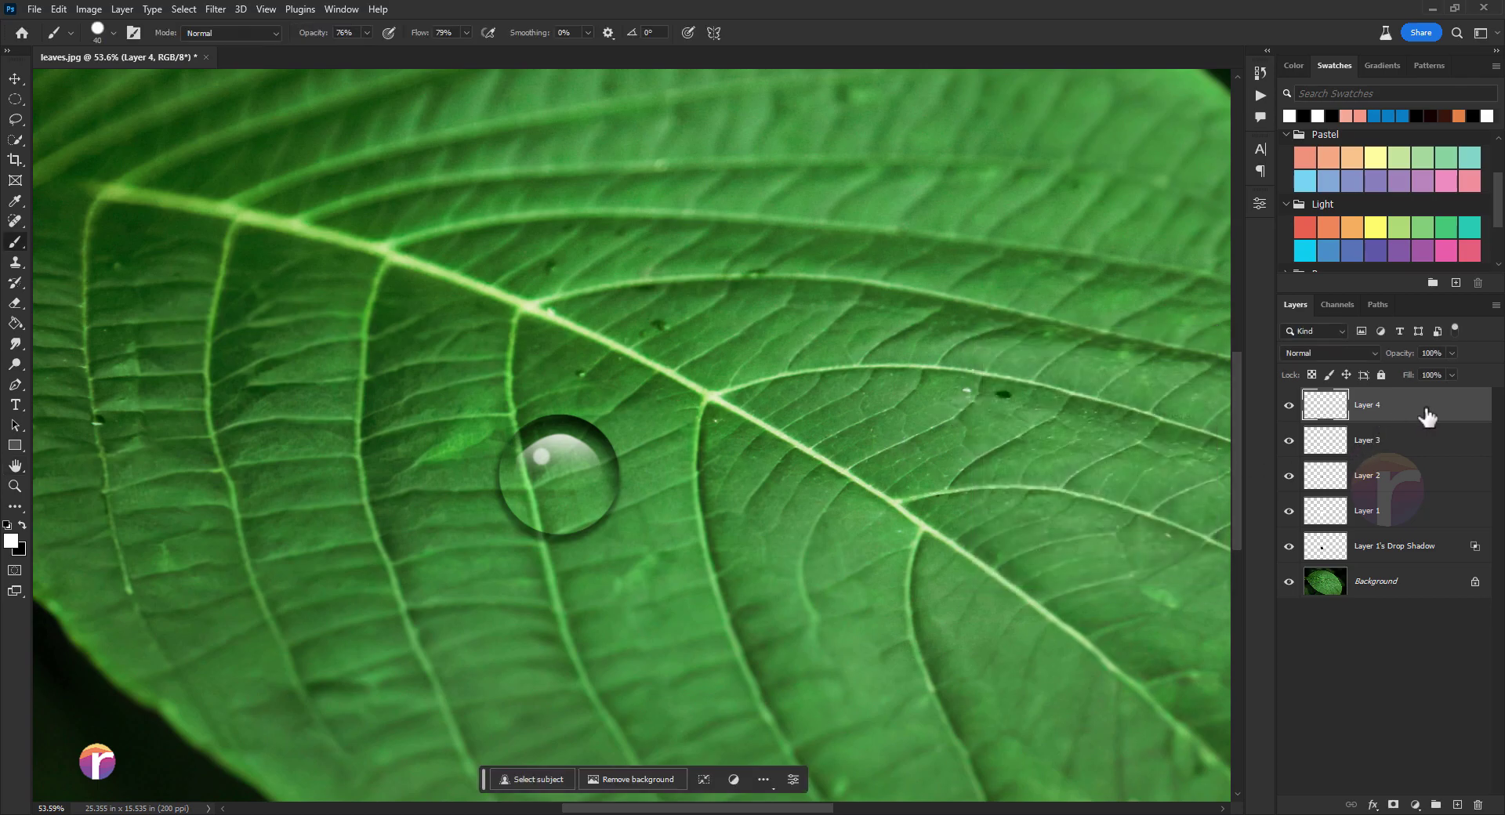
Add Layer 5 with a white dot in the drop's lower part, stretched and warped to its curve.
{"action": "left_click", "coordinate": [1457, 805]}
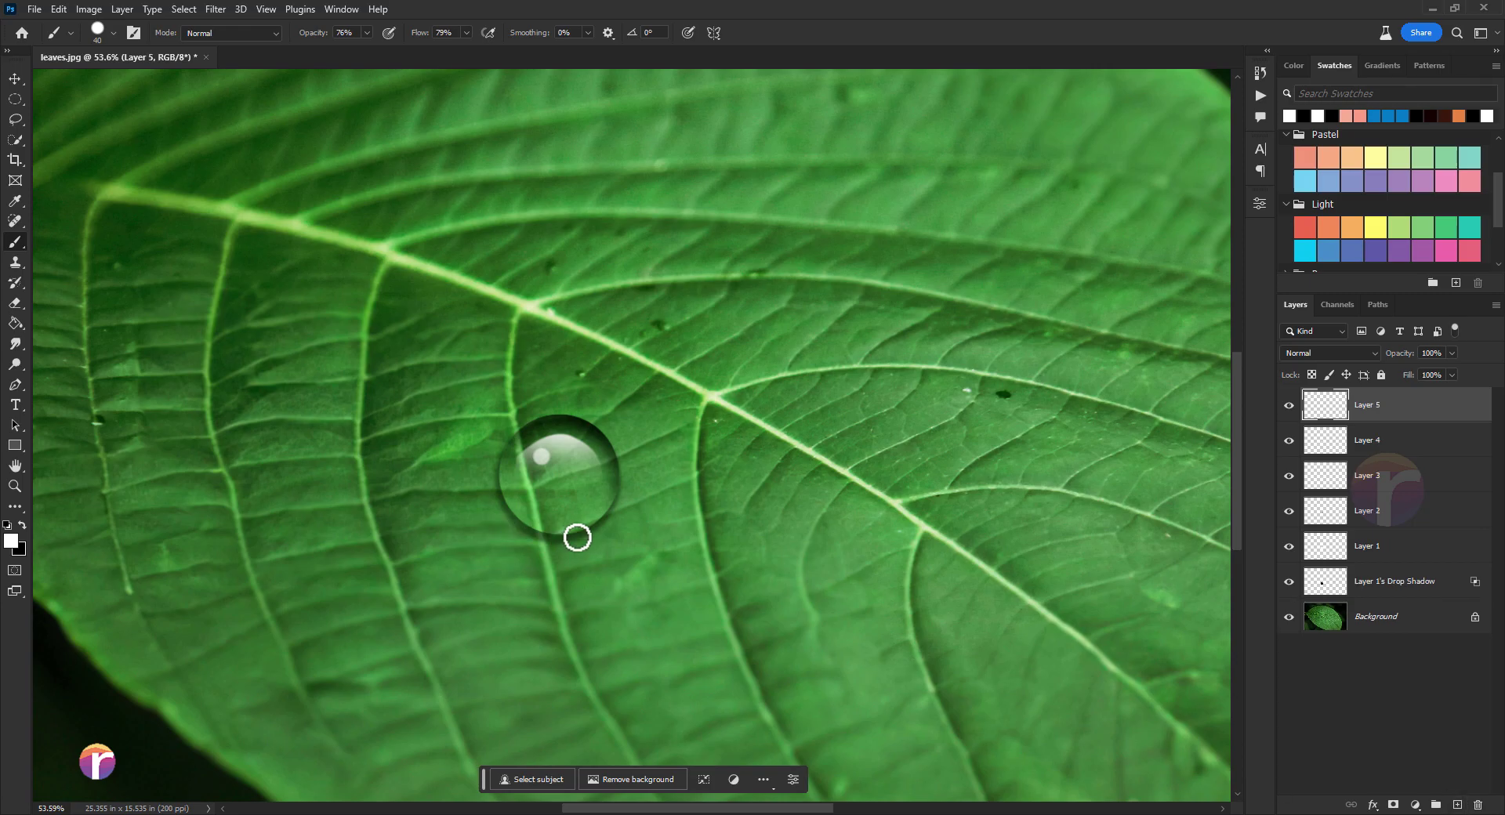
{"action": "key", "text": "bracketright"}
{"action": "left_click", "coordinate": [559, 512]}
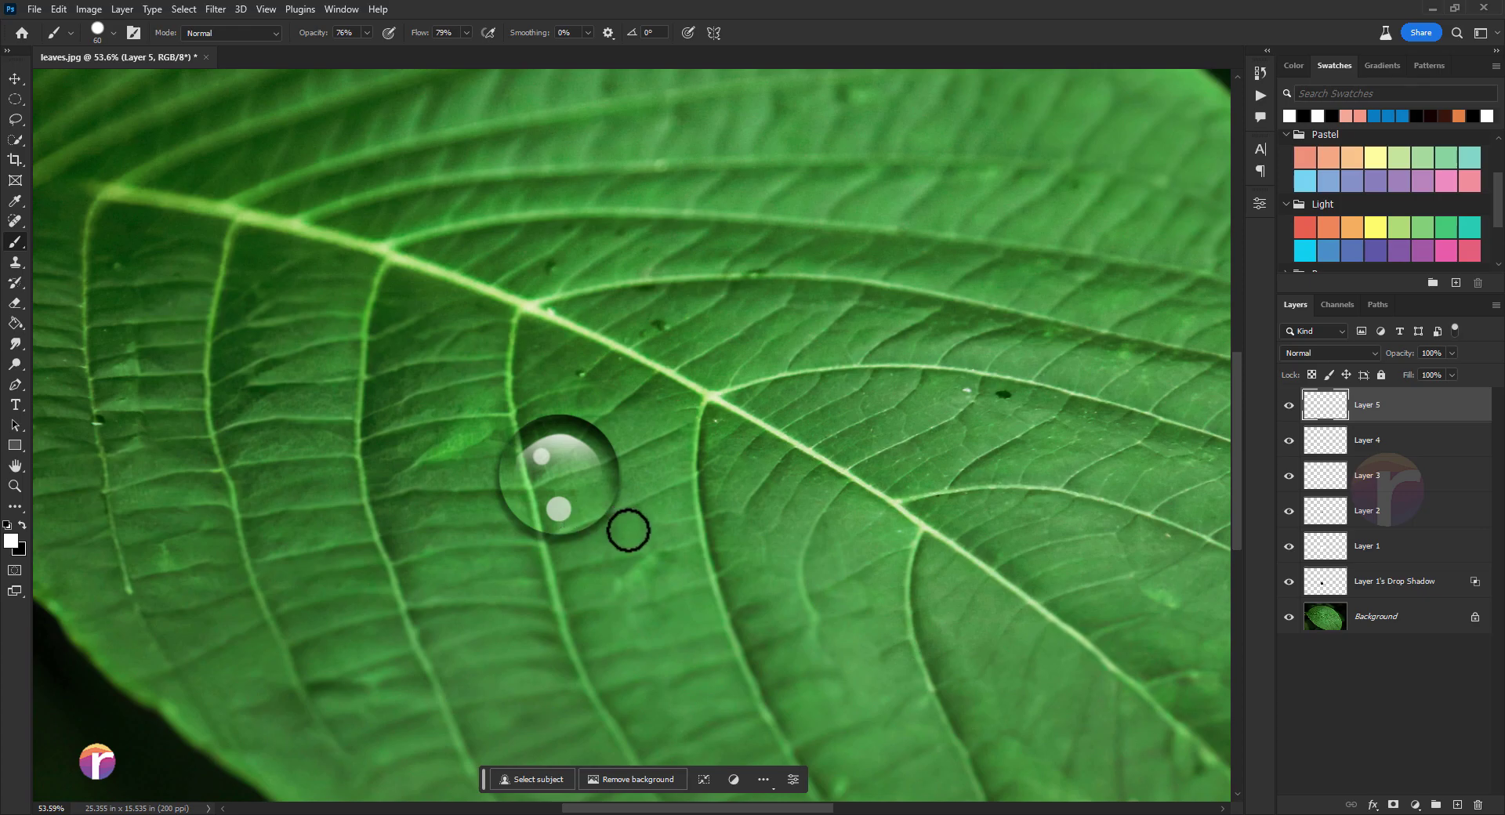
{"action": "key", "text": "ctrl+t"}
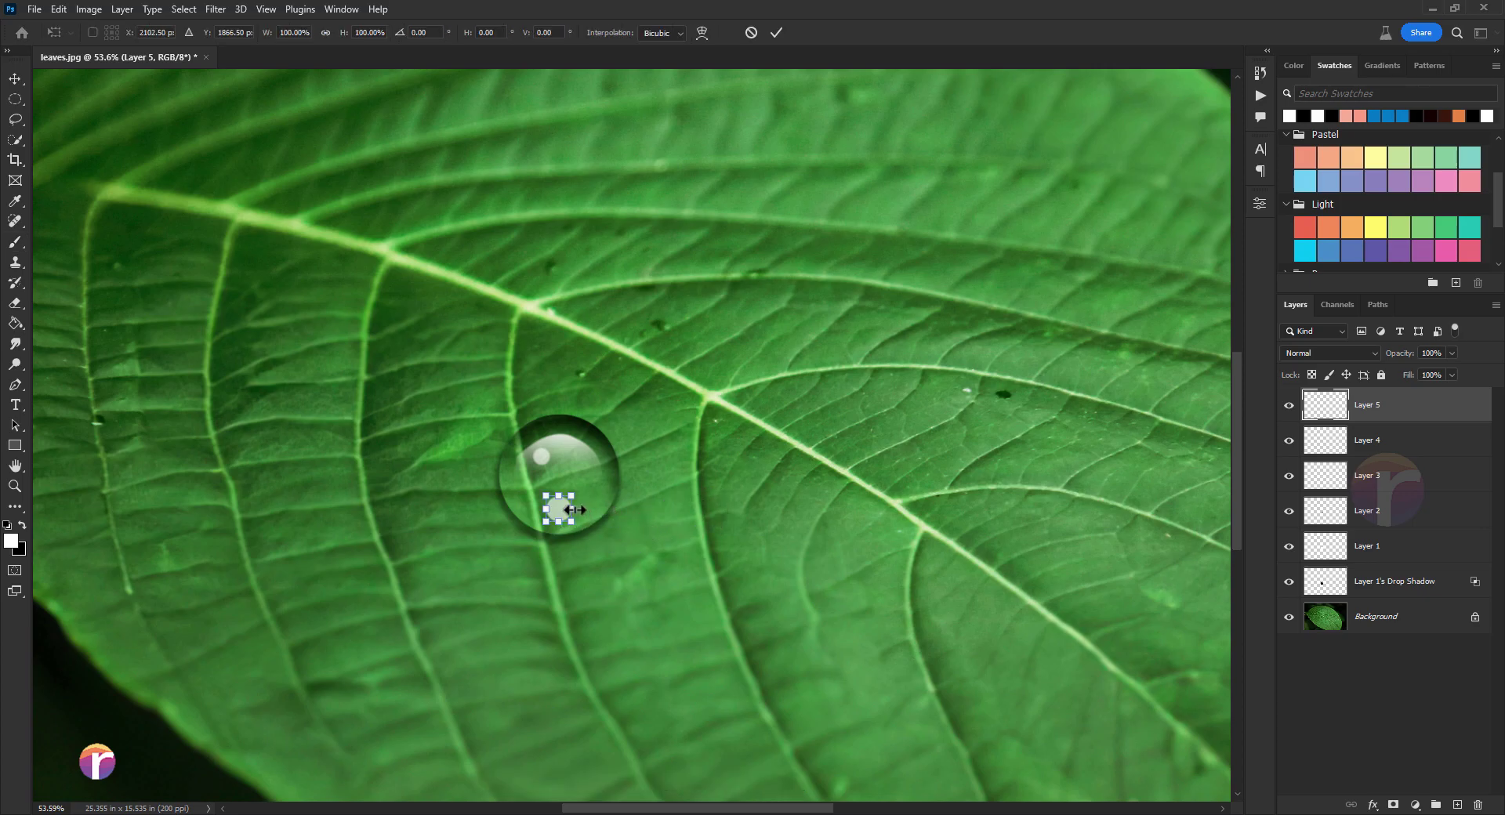
{"action": "left_click_drag", "start_coordinate": [571, 508], "coordinate": [584, 507]}
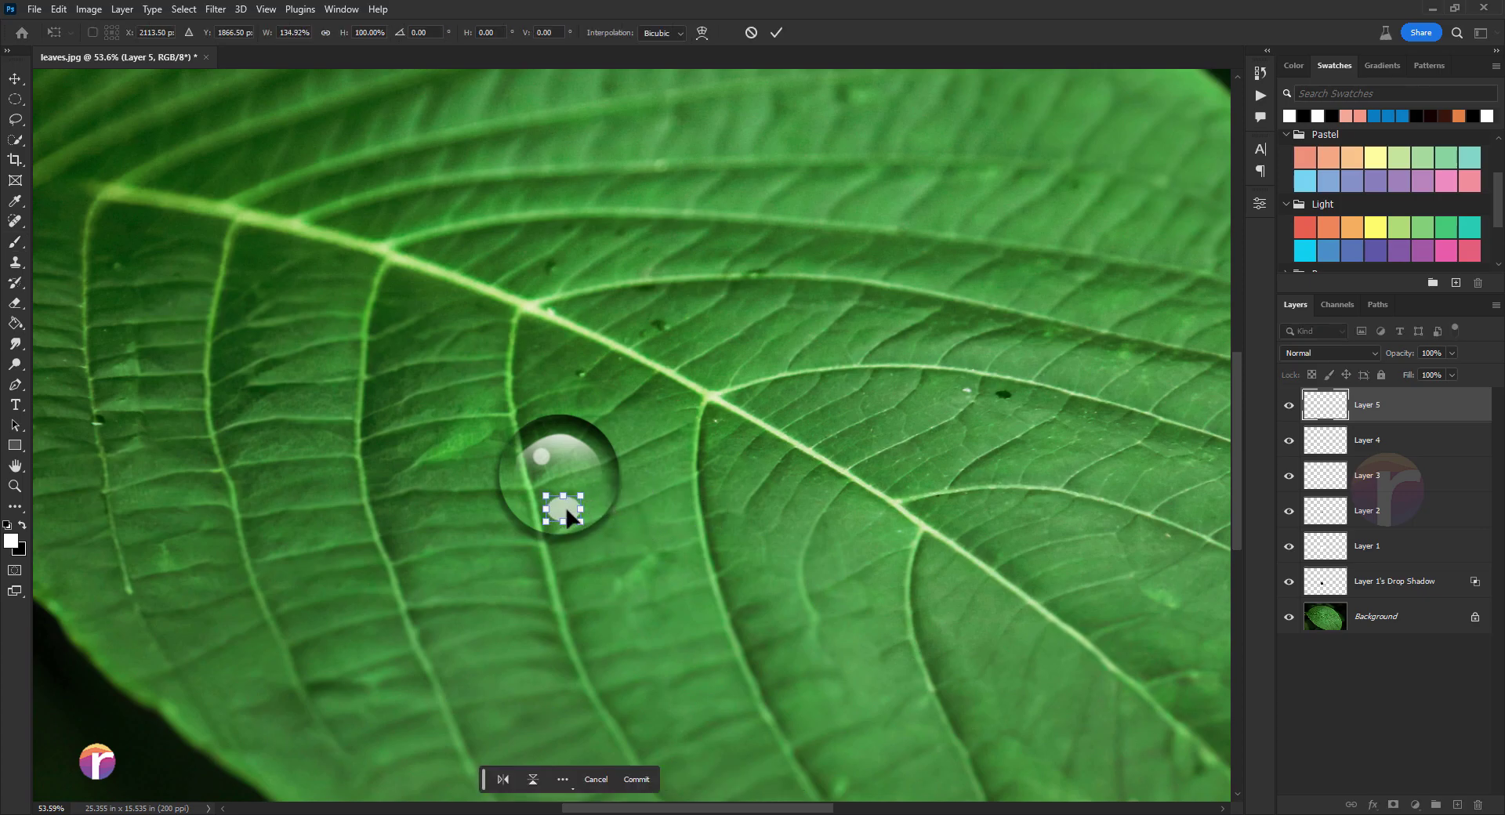
{"action": "scroll", "coordinate": [566, 509], "scroll_direction": "up", "scroll_amount": 1}
{"action": "scroll", "coordinate": [566, 509], "scroll_direction": "up", "scroll_amount": 1}
{"action": "right_click", "coordinate": [566, 509]}
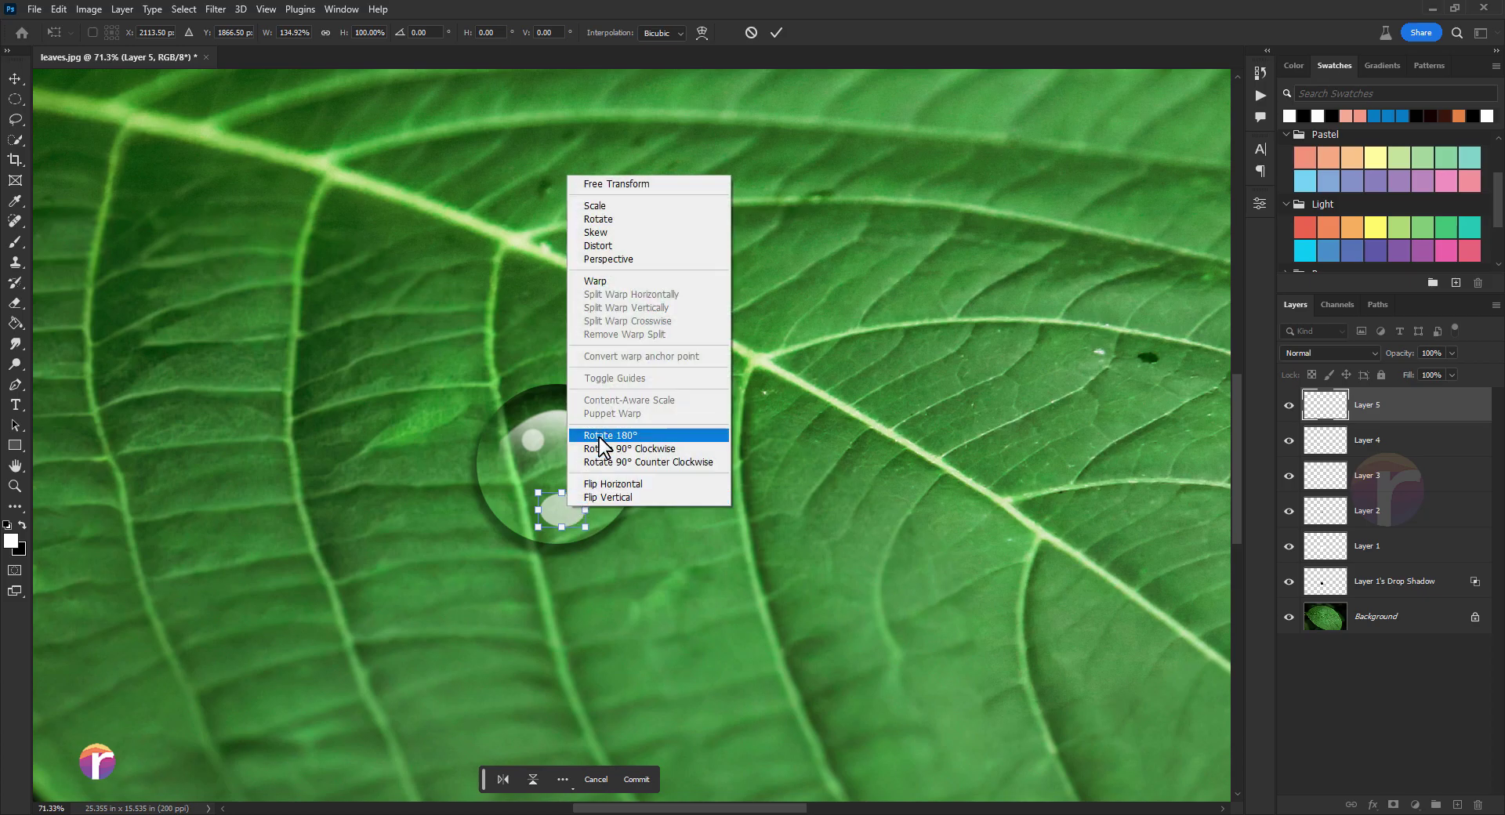
{"action": "left_click", "coordinate": [594, 281]}
{"action": "left_click_drag", "start_coordinate": [586, 492], "coordinate": [521, 492]}
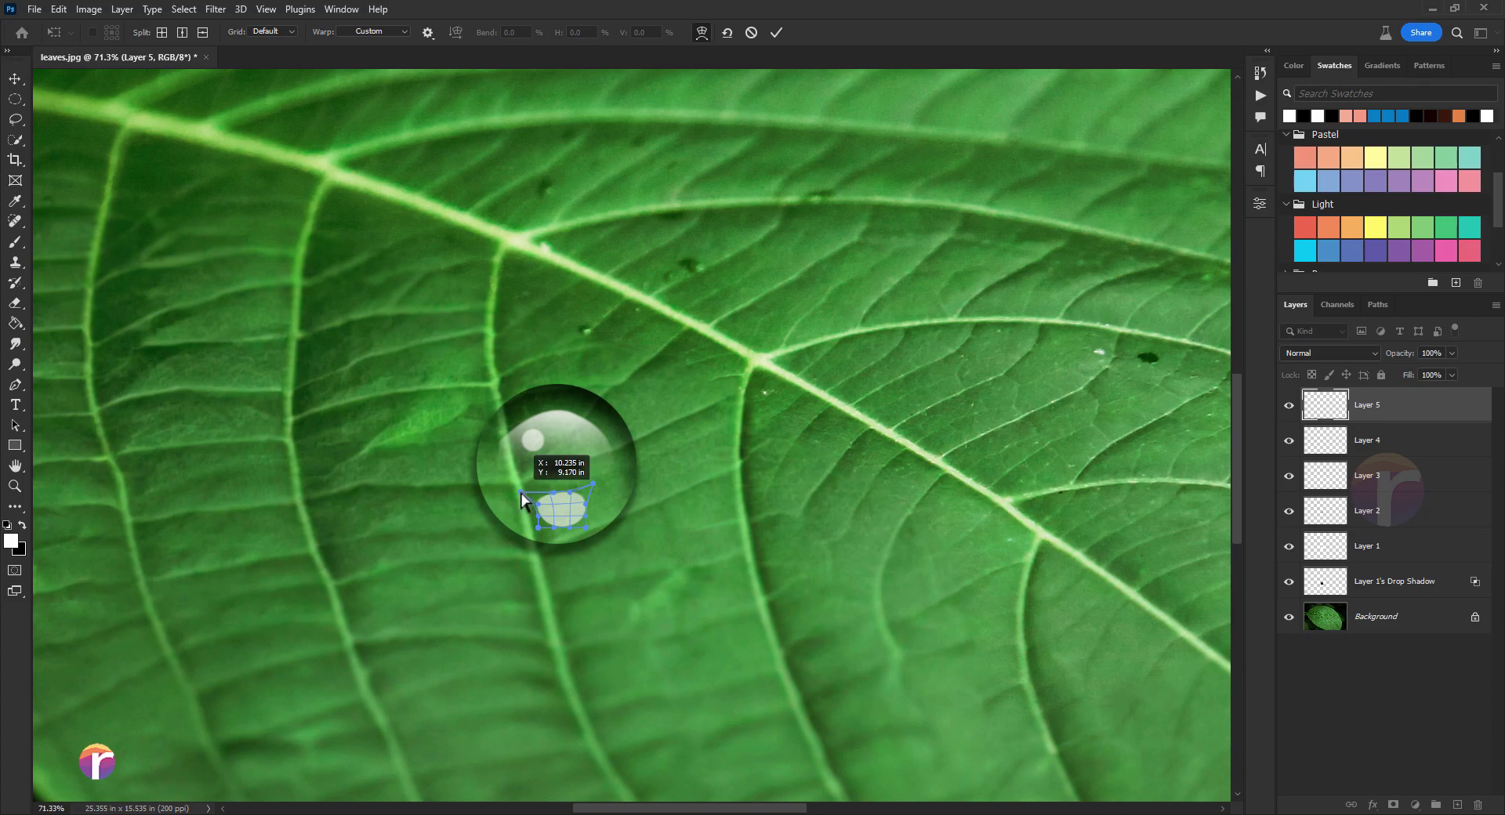
{"action": "left_click", "coordinate": [775, 32]}
Lower Layer 5's opacity to 26%.
{"action": "key", "text": "b"}
{"action": "scroll", "coordinate": [623, 451], "scroll_direction": "down", "scroll_amount": 1}
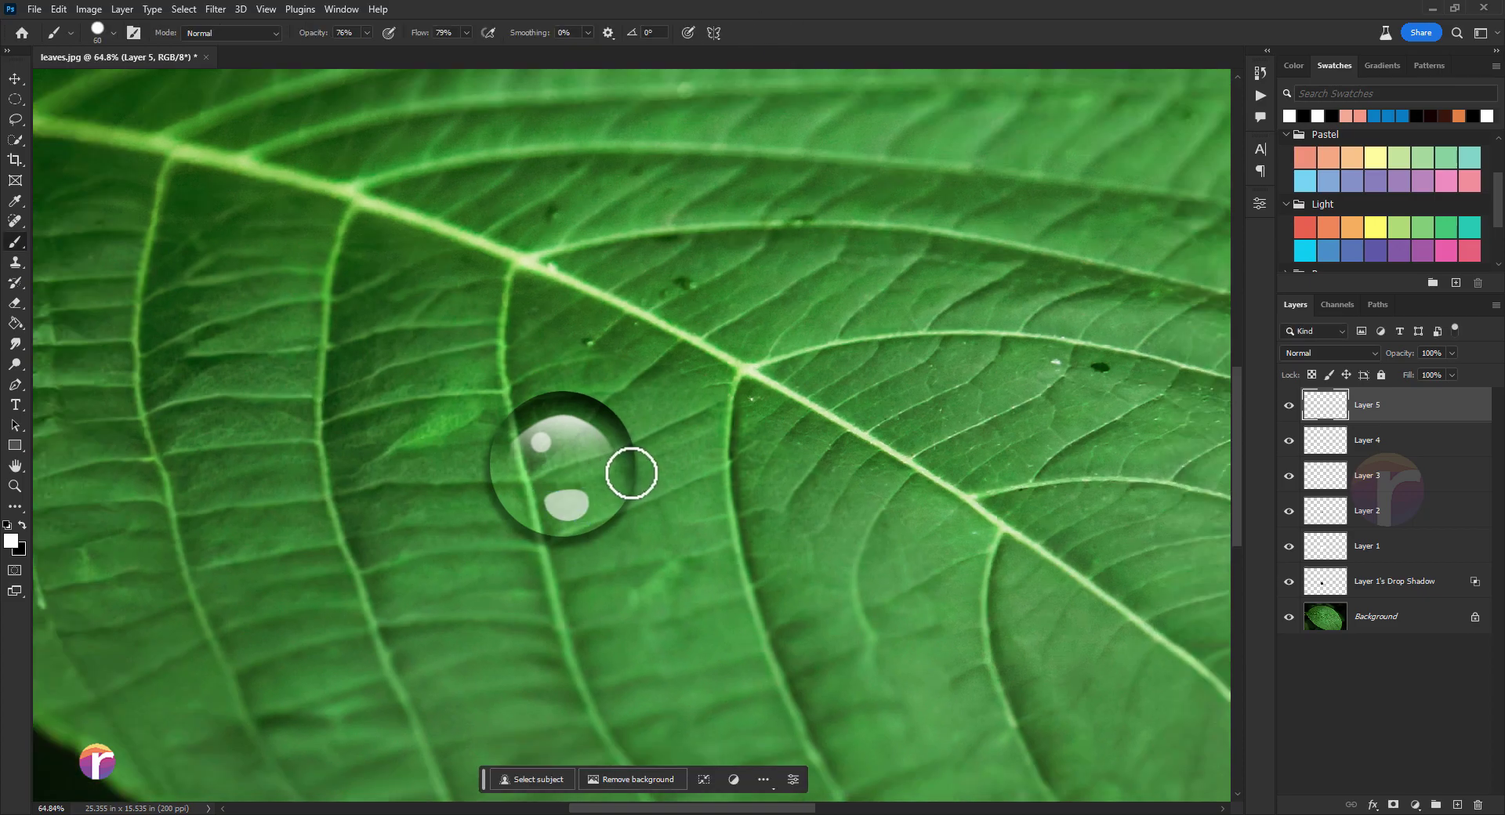
{"action": "scroll", "coordinate": [628, 471], "scroll_direction": "down", "scroll_amount": 1}
{"action": "left_click", "coordinate": [16, 80]}
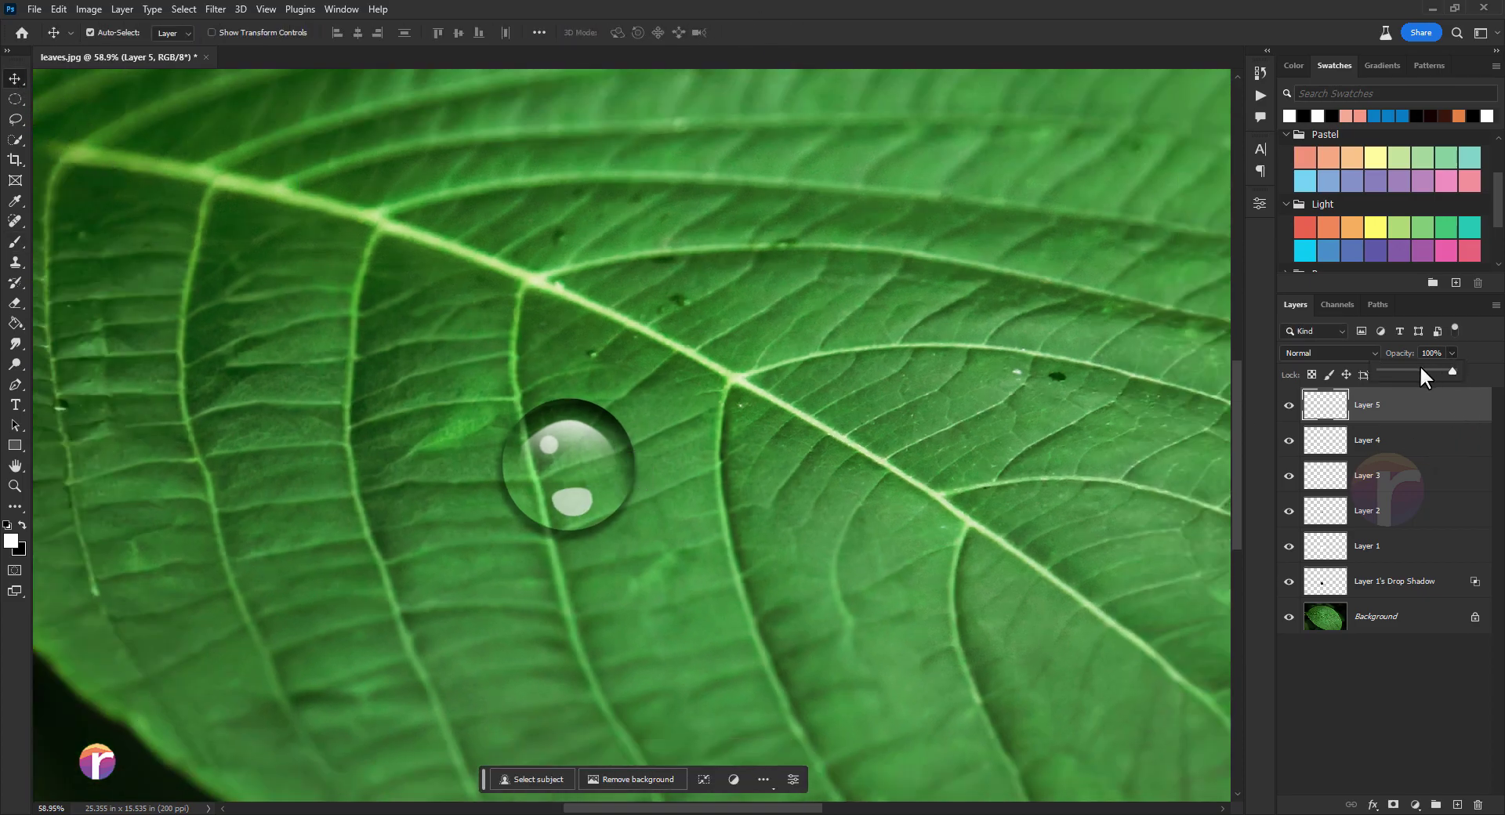
{"action": "left_click_drag", "start_coordinate": [1420, 369], "coordinate": [1411, 370]}
{"action": "left_click_drag", "start_coordinate": [1400, 376], "coordinate": [1399, 376]}
{"action": "scroll", "coordinate": [698, 388], "scroll_direction": "down", "scroll_amount": 3}
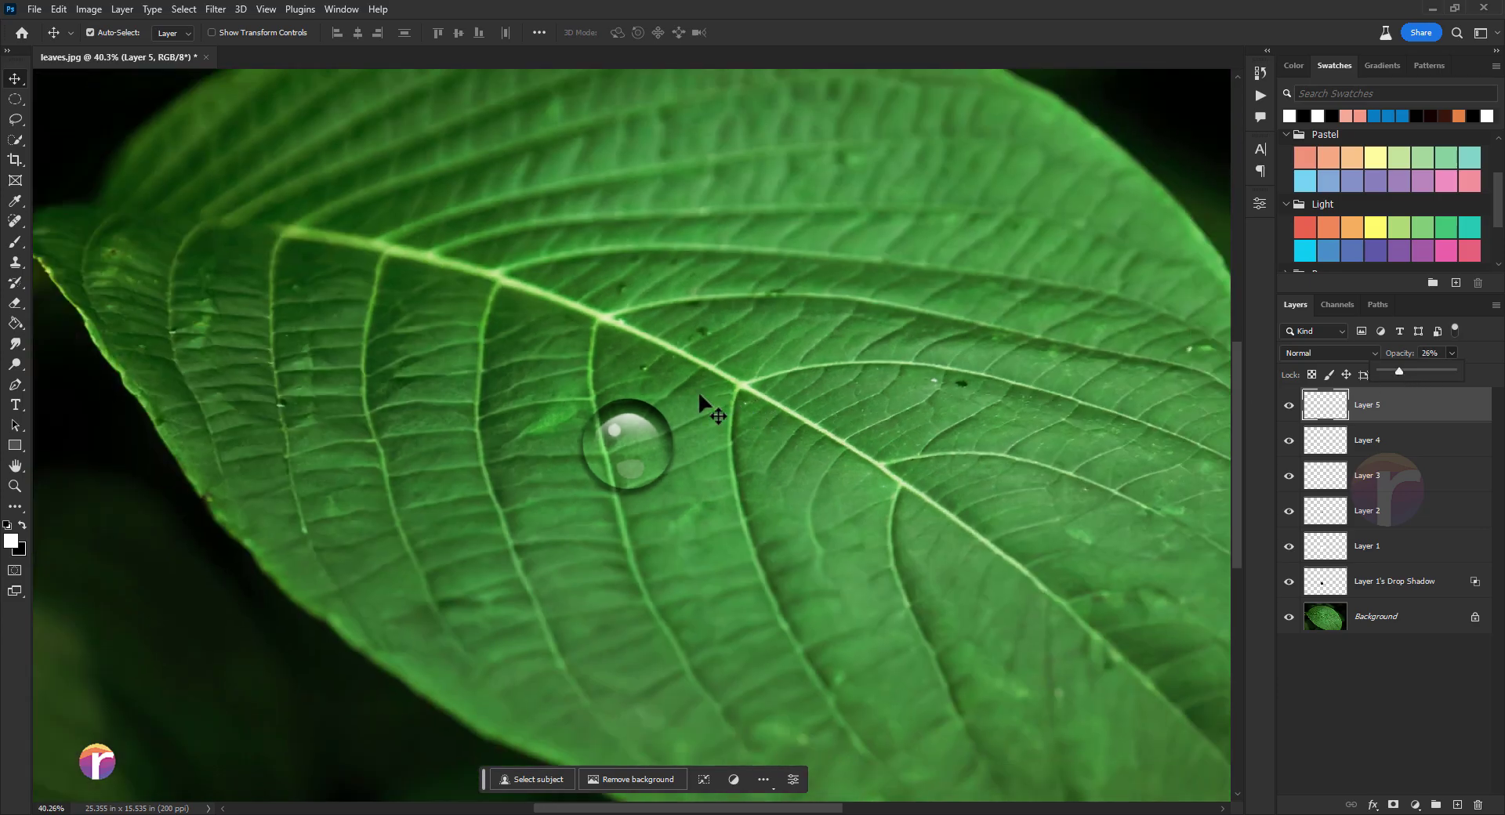
{"action": "scroll", "coordinate": [562, 454], "scroll_direction": "down", "scroll_amount": 3}
{"action": "scroll", "coordinate": [616, 454], "scroll_direction": "up", "scroll_amount": 2}
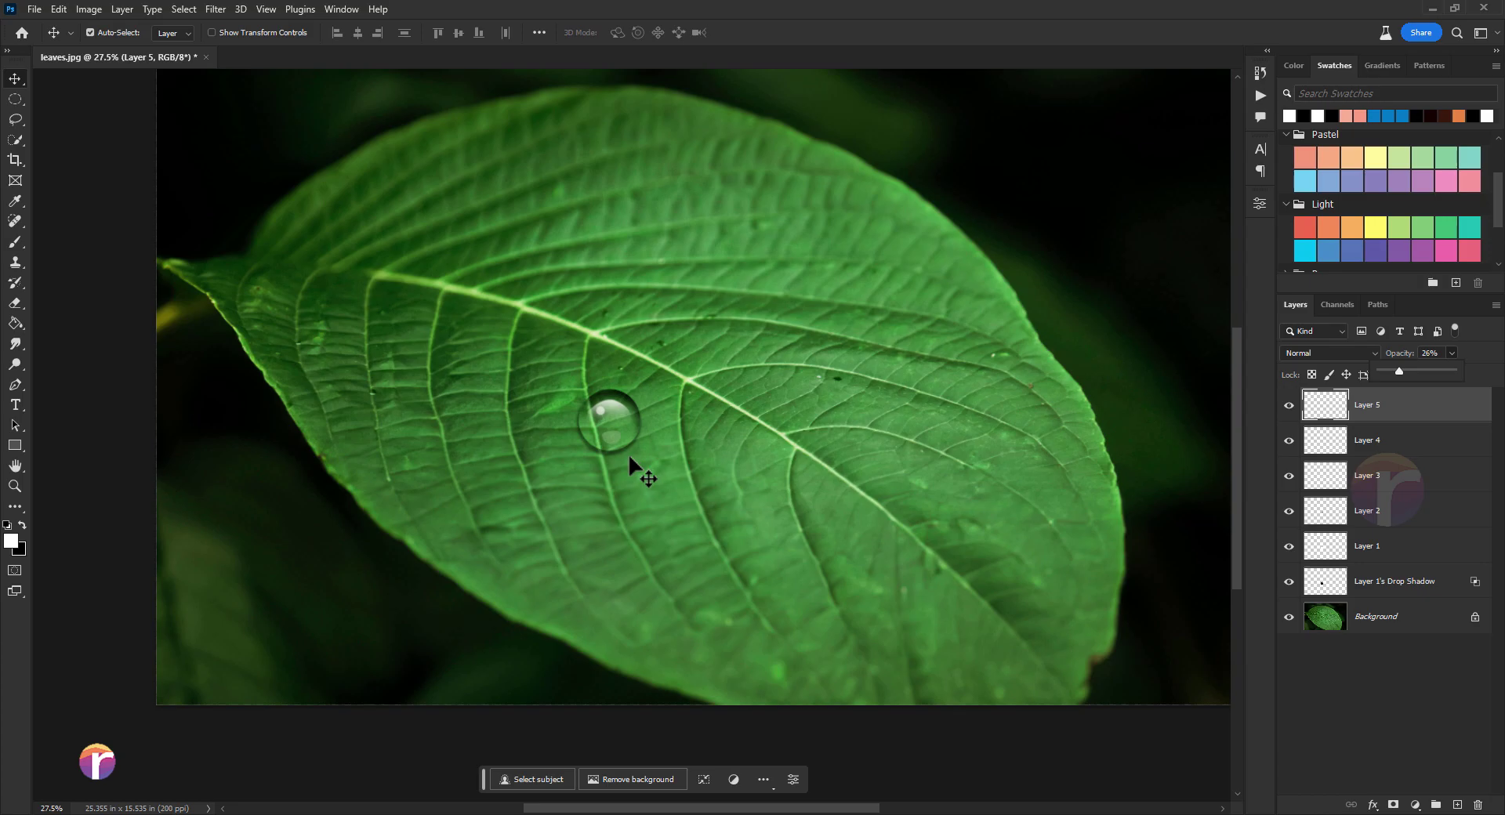
{"action": "scroll", "coordinate": [625, 437], "scroll_direction": "up", "scroll_amount": 2}
Warp the Layer 5 highlight again to follow the droplet's curve.
{"action": "key", "text": "ctrl+t"}
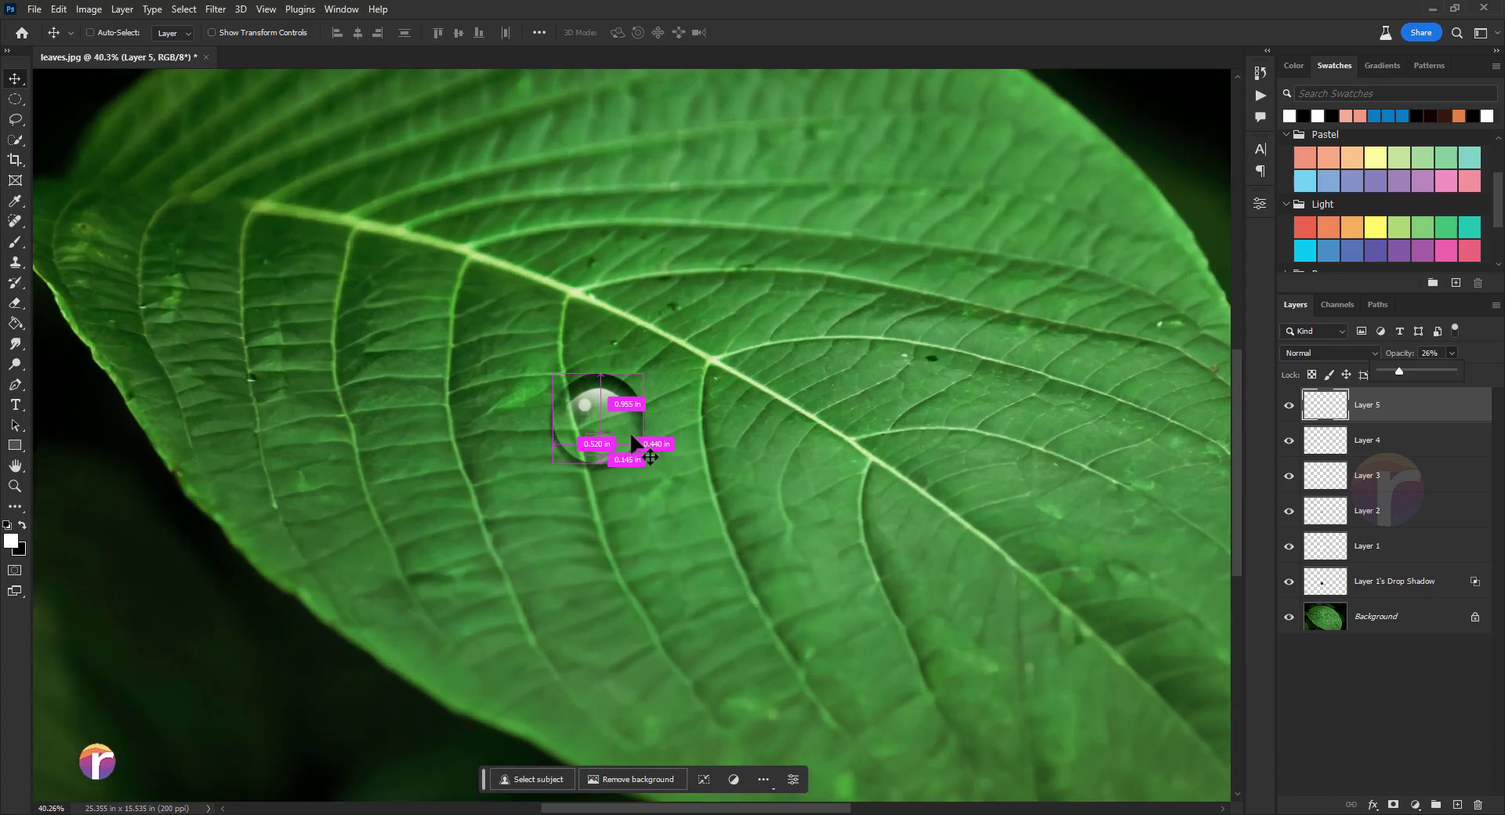
{"action": "scroll", "coordinate": [623, 461], "scroll_direction": "up", "scroll_amount": 3}
{"action": "right_click", "coordinate": [611, 445]}
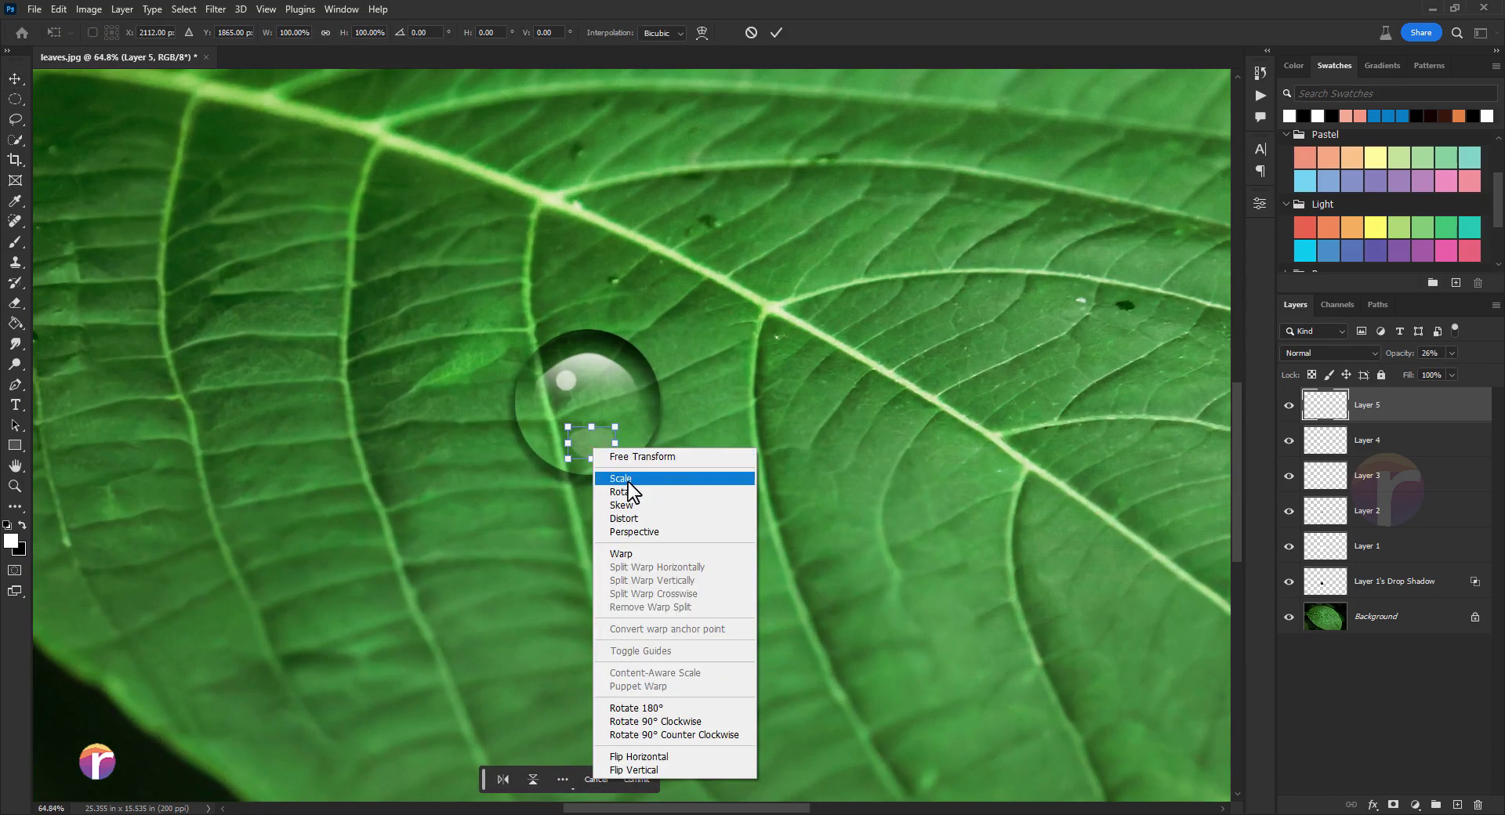
{"action": "left_click", "coordinate": [616, 556]}
{"action": "scroll", "coordinate": [619, 443], "scroll_direction": "up", "scroll_amount": 1}
{"action": "scroll", "coordinate": [619, 443], "scroll_direction": "up", "scroll_amount": 2}
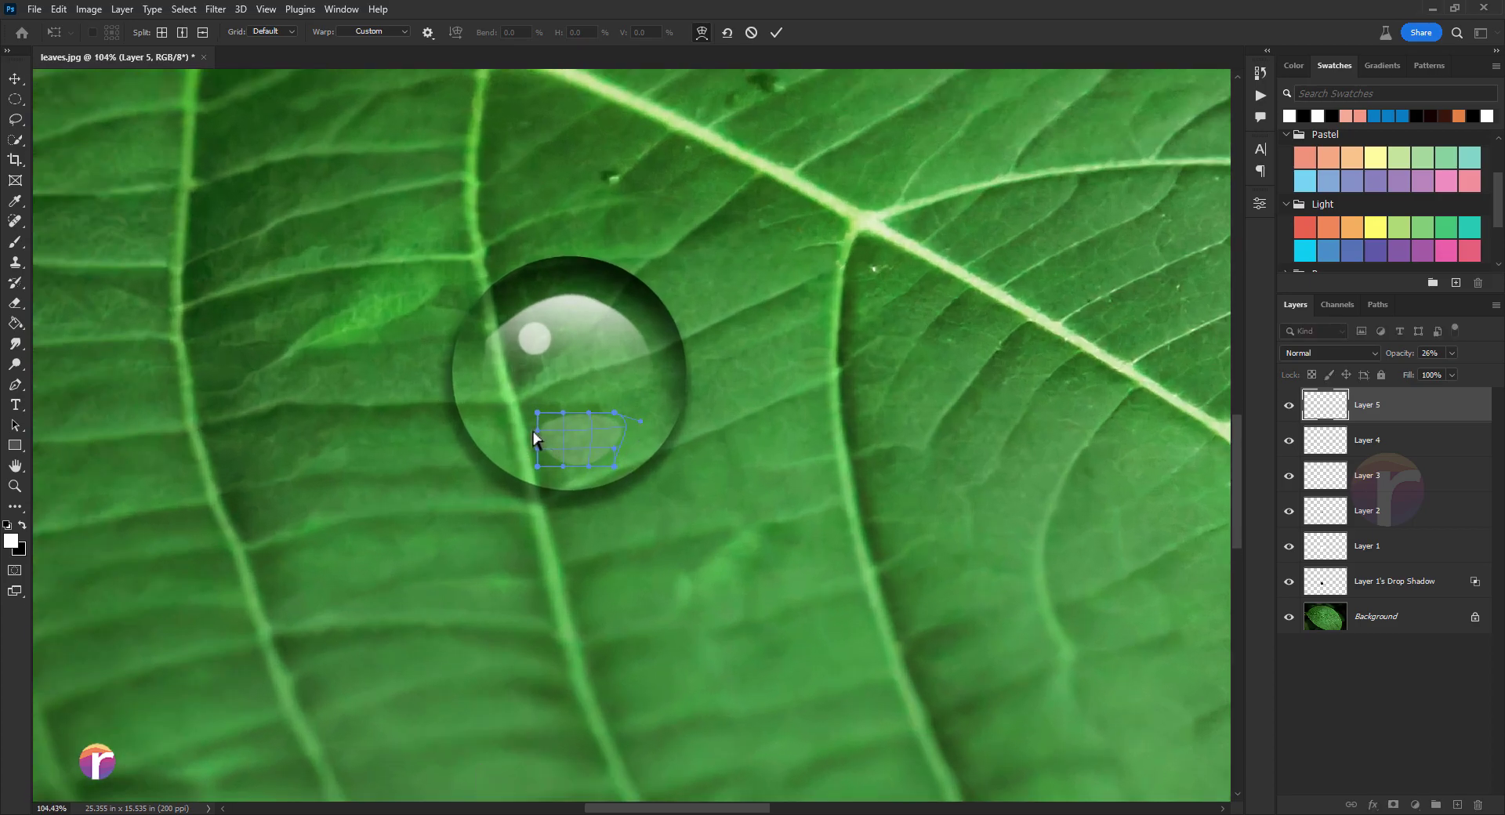
{"action": "left_click", "coordinate": [776, 32]}
{"action": "scroll", "coordinate": [712, 432], "scroll_direction": "down", "scroll_amount": 1}
{"action": "scroll", "coordinate": [619, 483], "scroll_direction": "down", "scroll_amount": 2}
{"action": "scroll", "coordinate": [614, 491], "scroll_direction": "down", "scroll_amount": 1}
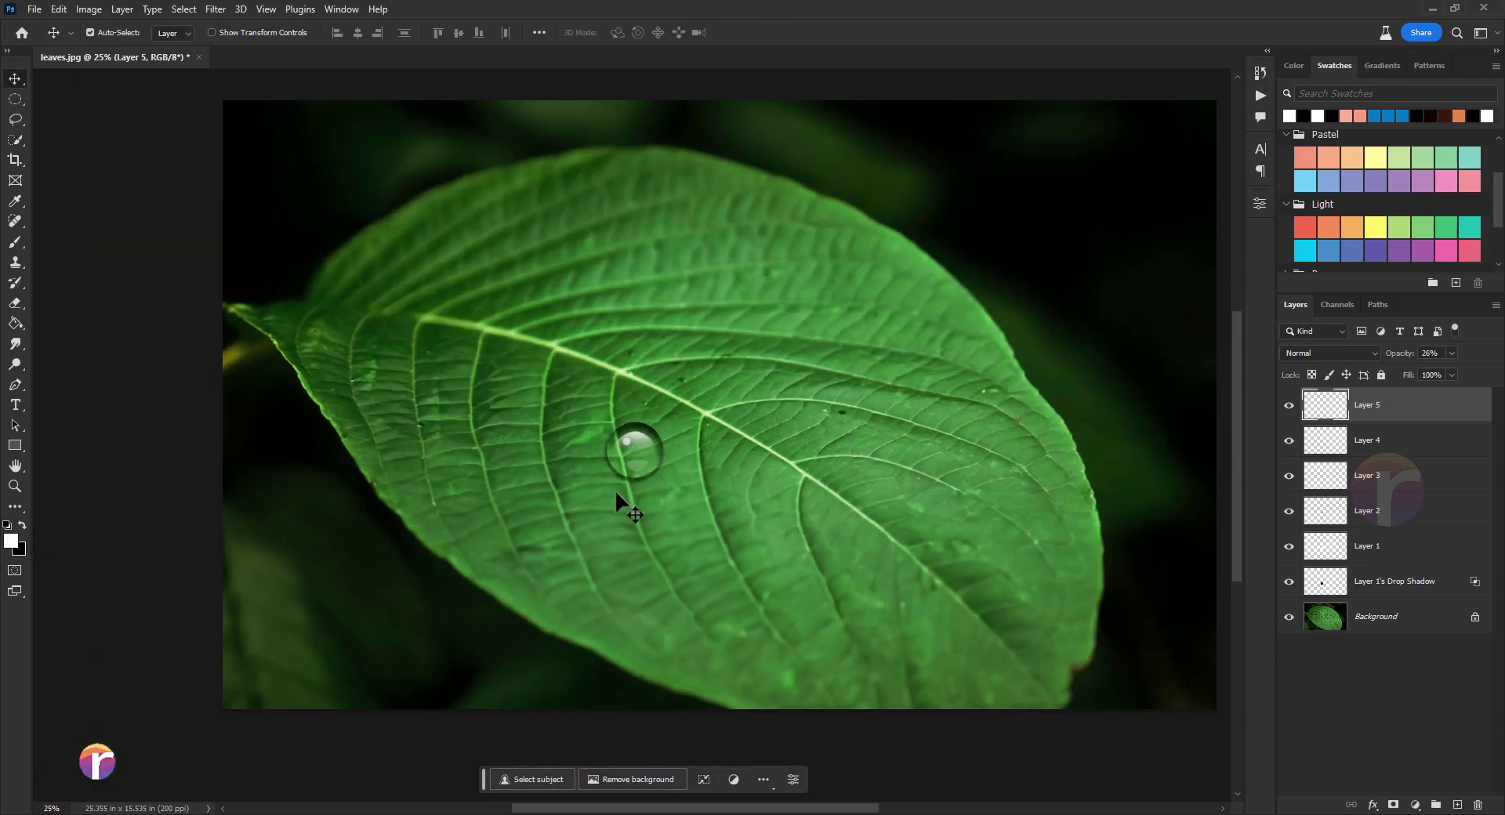
Toggle Layers 2 and 3 on and off to compare the drop.
{"action": "scroll", "coordinate": [728, 466], "scroll_direction": "up", "scroll_amount": 1}
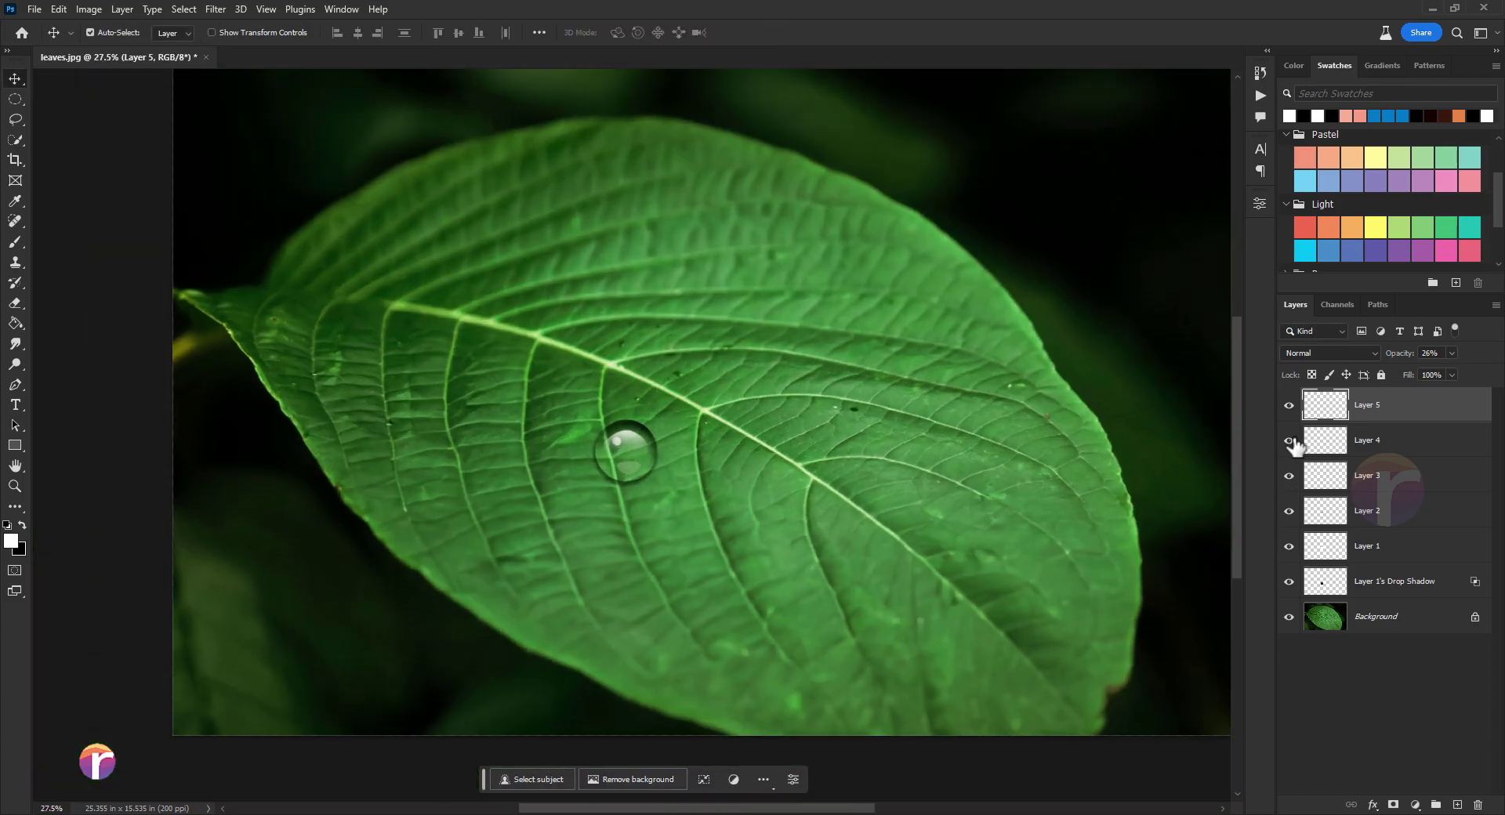
{"action": "left_click", "coordinate": [1289, 476]}
{"action": "left_click", "coordinate": [1288, 511]}
{"action": "scroll", "coordinate": [689, 459], "scroll_direction": "up", "scroll_amount": 3}
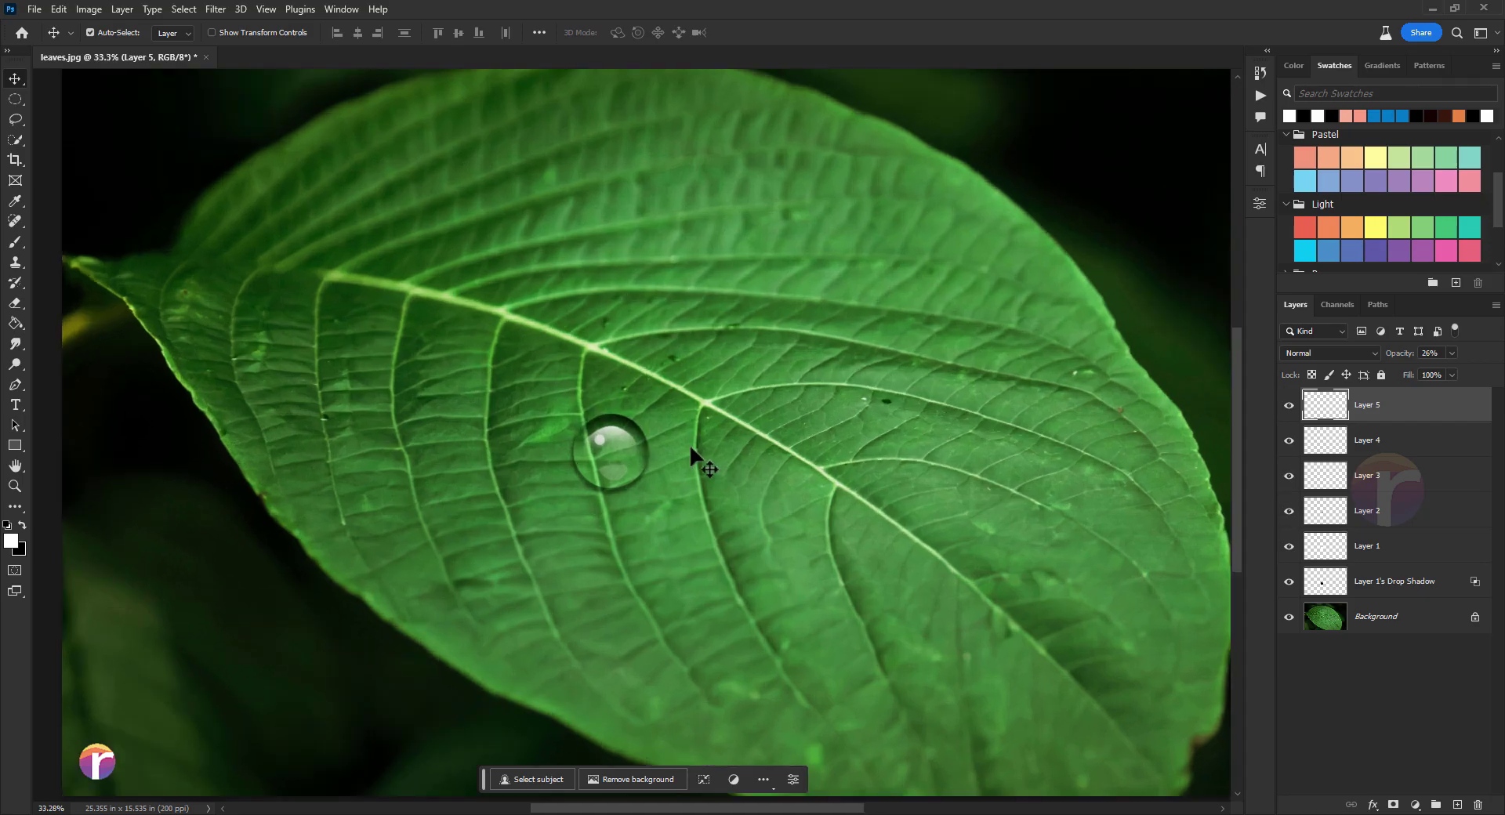
{"action": "left_click", "coordinate": [1289, 511]}
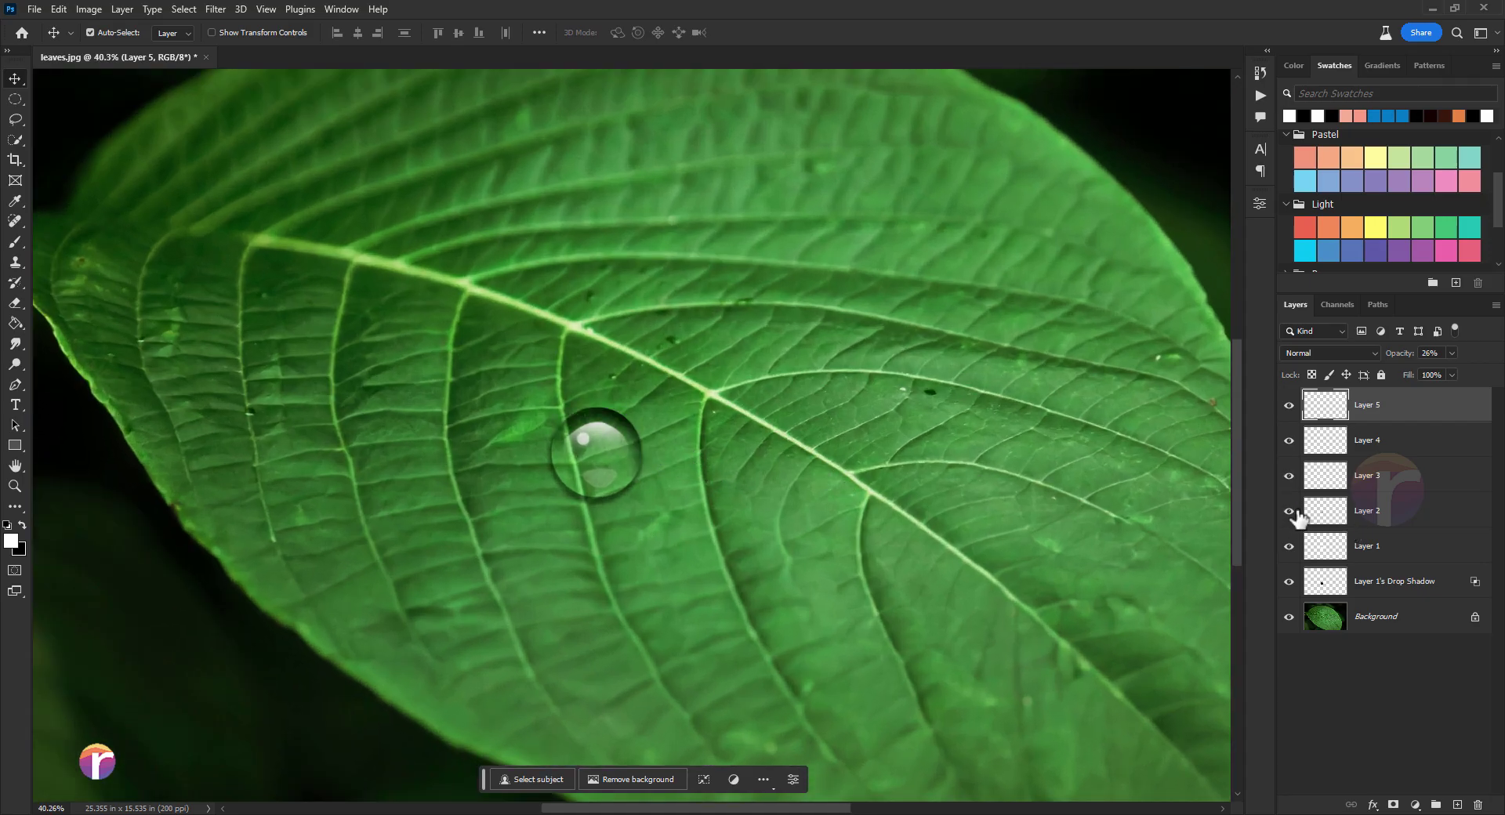
{"action": "left_click", "coordinate": [1289, 511]}
{"action": "left_click", "coordinate": [1289, 475]}
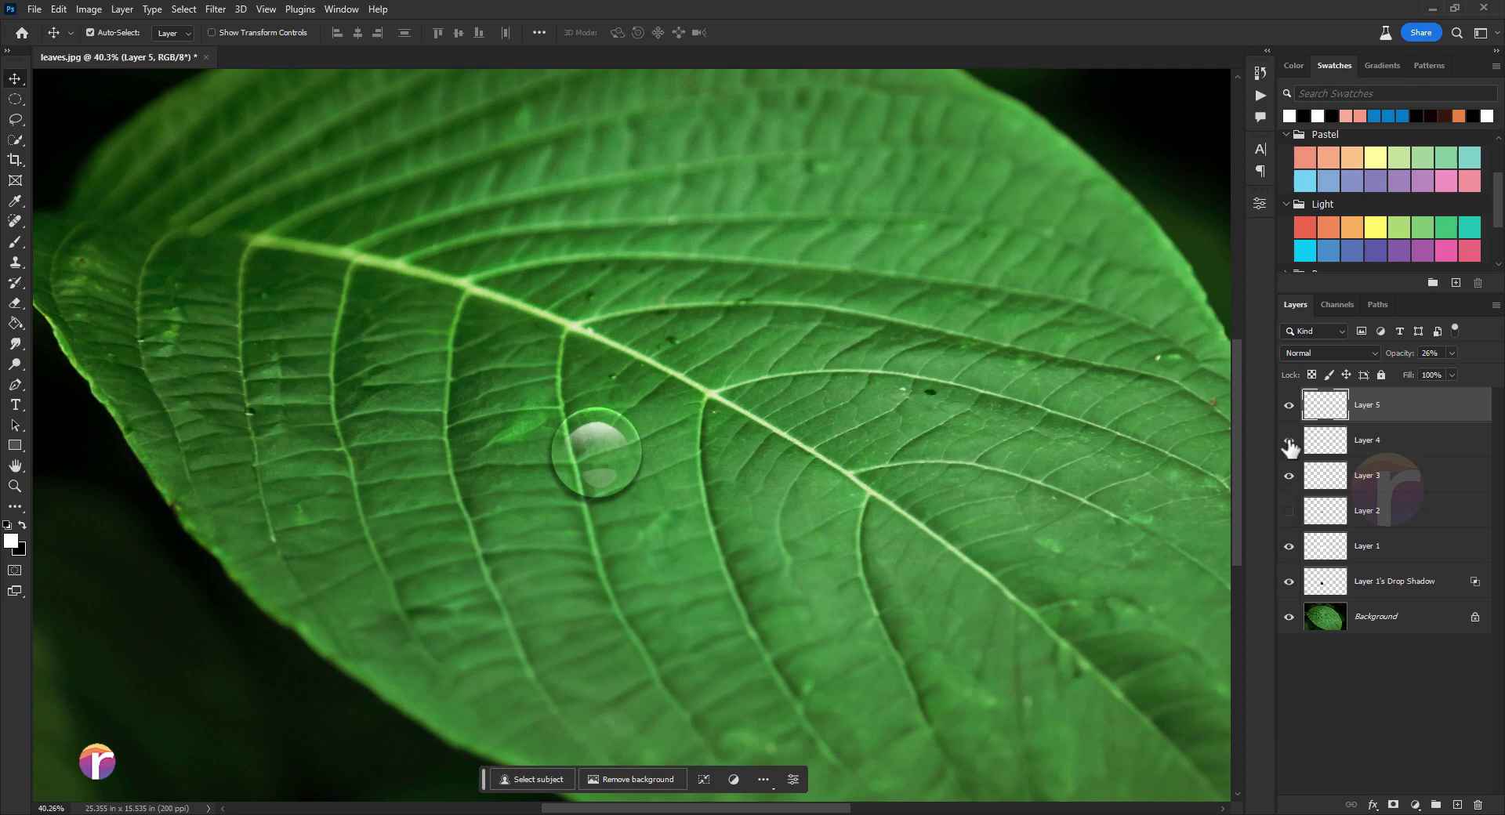
Add a layer mask to Layer 1 and set up a black 100 px brush.
{"action": "left_click", "coordinate": [1339, 553]}
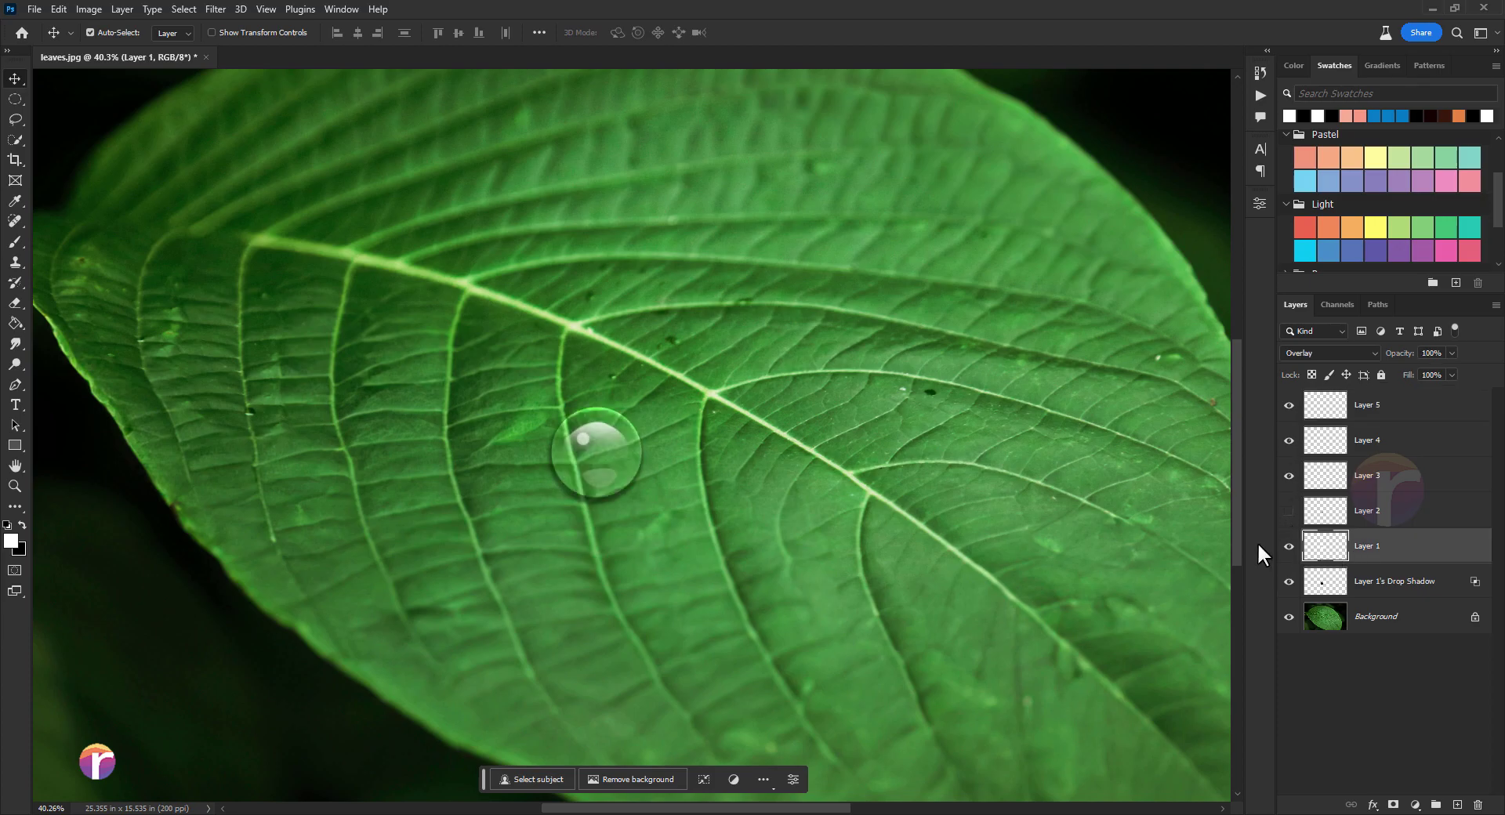
{"action": "left_click", "coordinate": [1394, 805]}
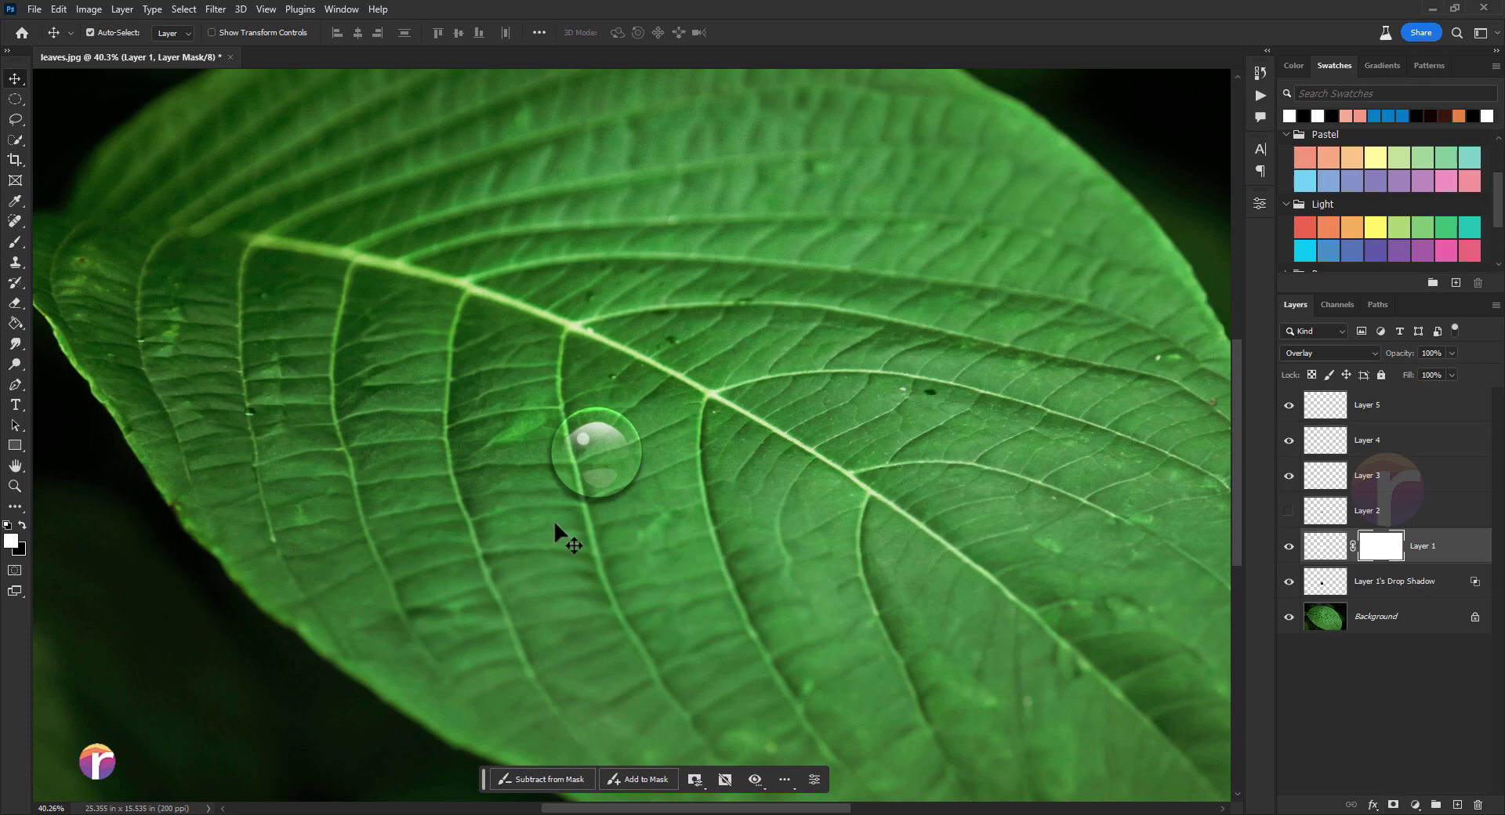
{"action": "left_click", "coordinate": [13, 249]}
{"action": "key", "text": "x"}
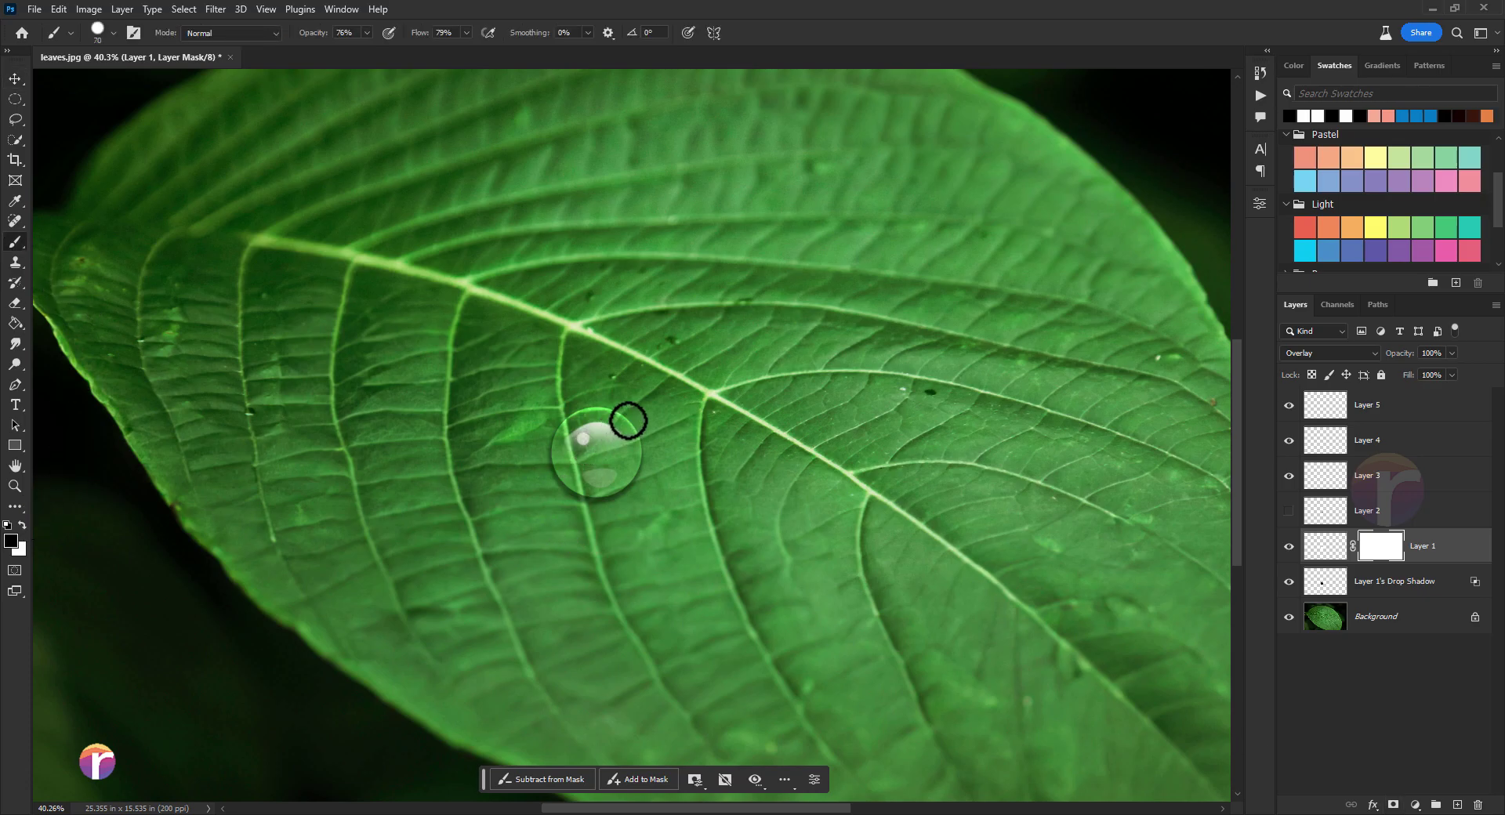
{"action": "key", "text": "bracketright"}
{"action": "key", "text": "bracketright"}
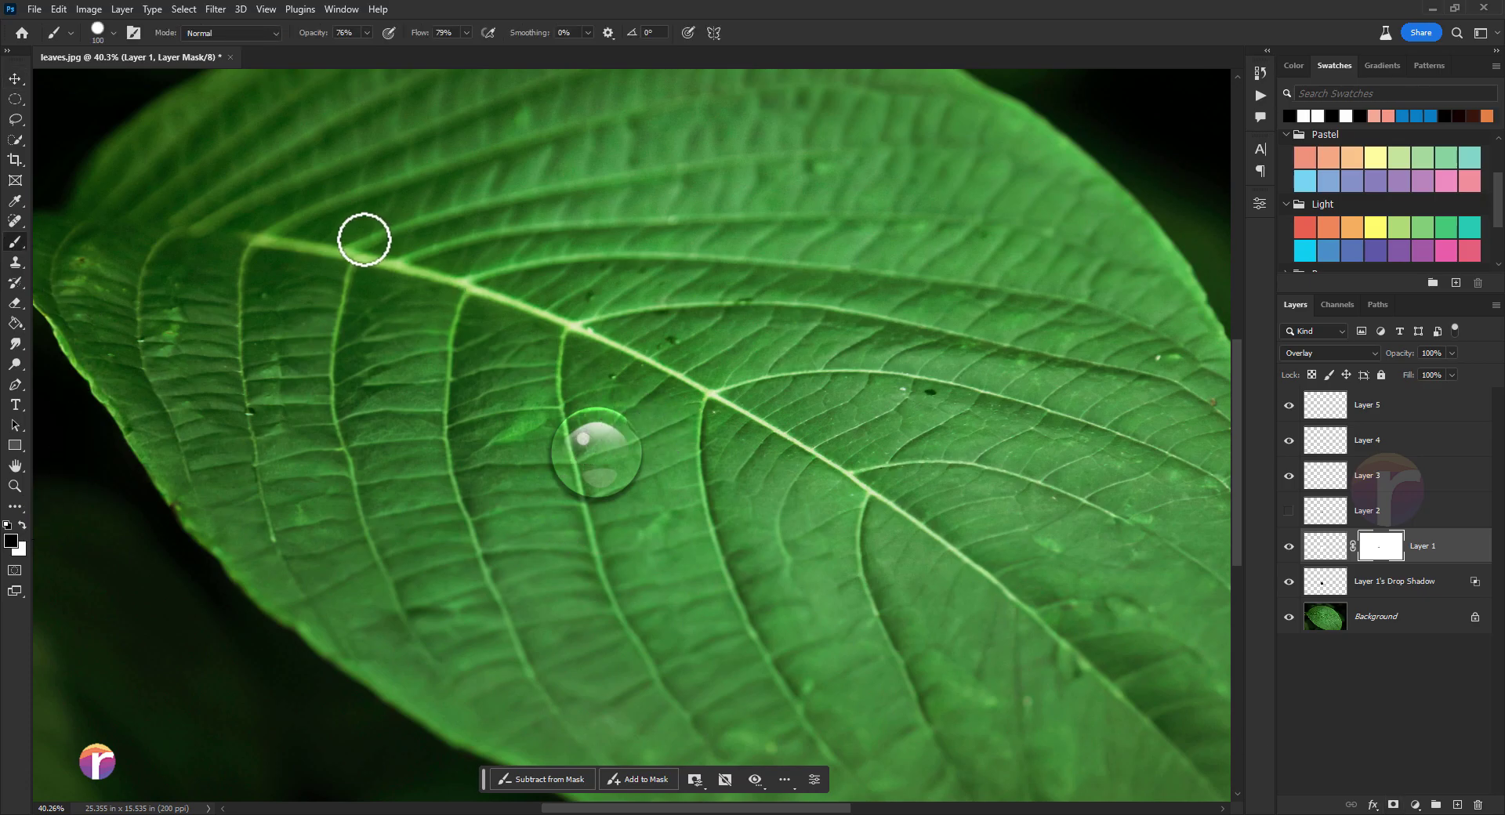
Mask out the drop's top rim with a 125 px Soft Round brush, then reshow Layer 2.
{"action": "left_click", "coordinate": [102, 36]}
{"action": "left_click", "coordinate": [87, 325]}
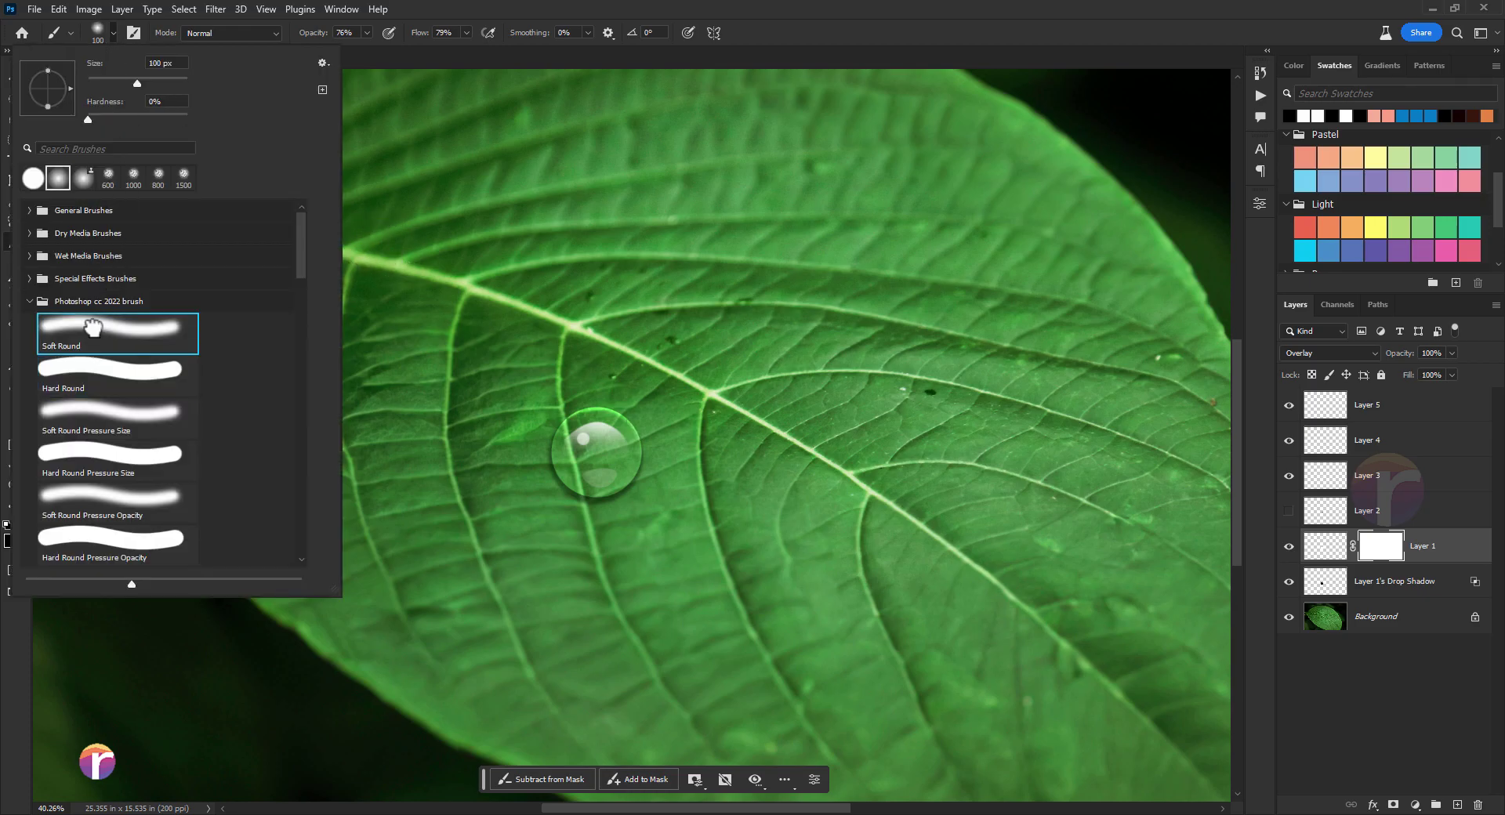
{"action": "left_click", "coordinate": [762, 51]}
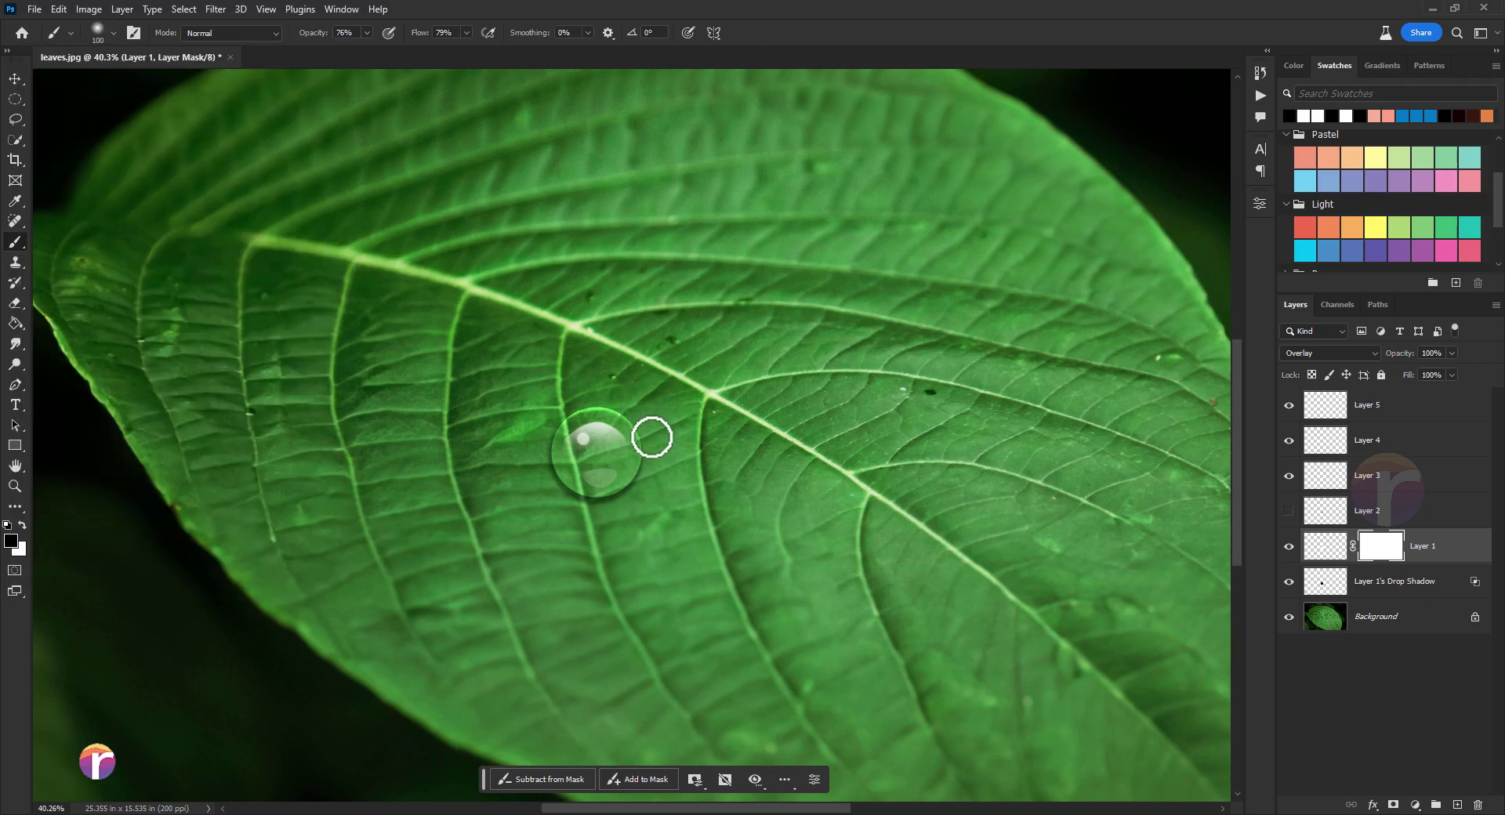
{"action": "key", "text": "bracketright"}
{"action": "left_click", "coordinate": [595, 421]}
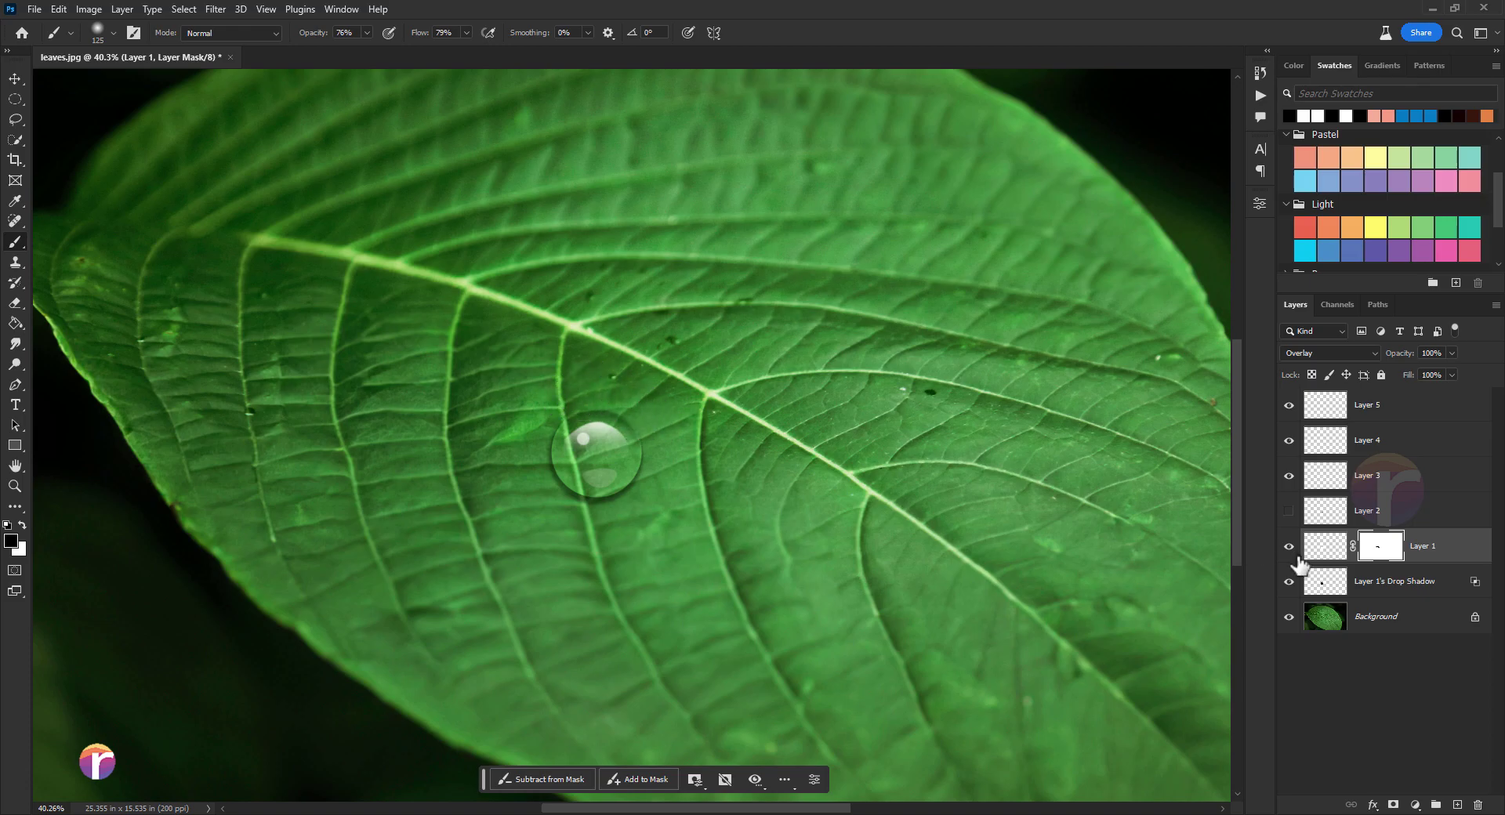
{"action": "left_click", "coordinate": [1288, 511]}
Lower Layer 2's opacity to 29%.
{"action": "left_click", "coordinate": [1368, 511]}
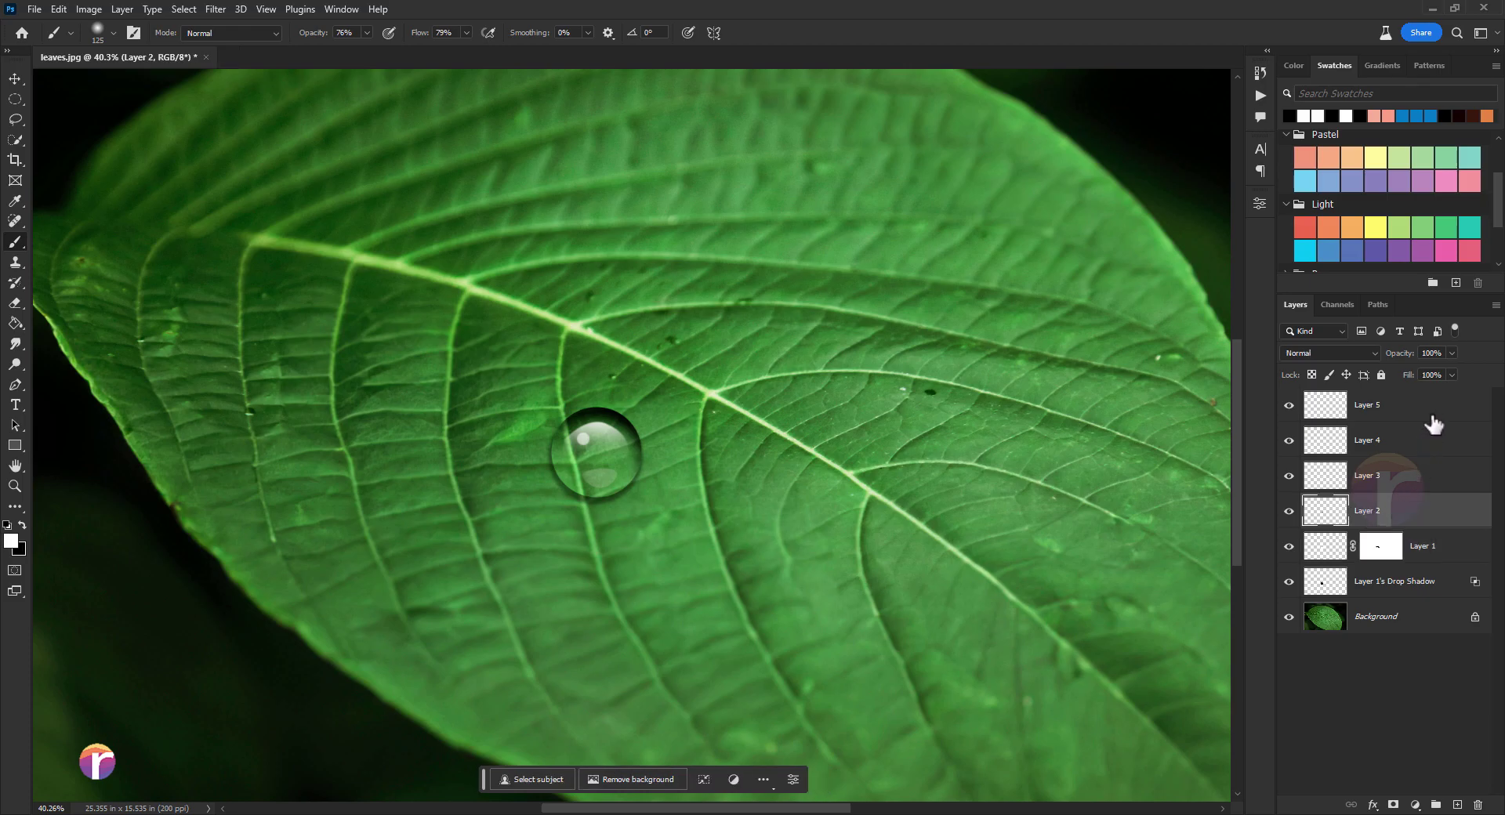
{"action": "left_click", "coordinate": [1451, 353]}
{"action": "left_click_drag", "start_coordinate": [1431, 368], "coordinate": [1425, 369]}
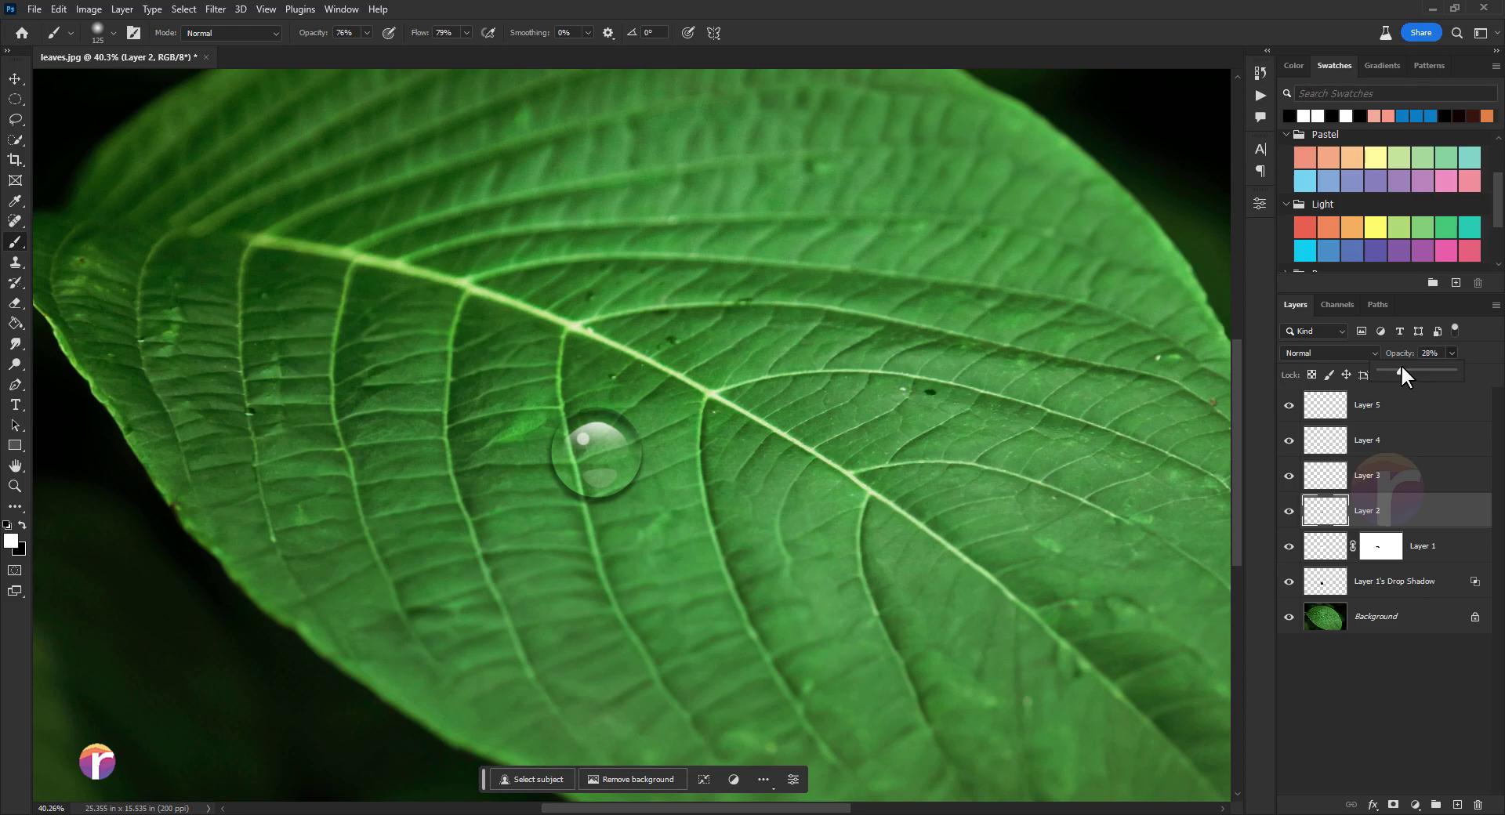
{"action": "left_click", "coordinate": [1288, 511]}
Toggle the droplet layers' visibility to compare the drop, then pick the Move tool.
{"action": "left_click", "coordinate": [1288, 546]}
{"action": "left_click", "coordinate": [1289, 475]}
{"action": "left_click", "coordinate": [1289, 405]}
{"action": "left_click", "coordinate": [1289, 582]}
{"action": "scroll", "coordinate": [594, 425], "scroll_direction": "down", "scroll_amount": 3}
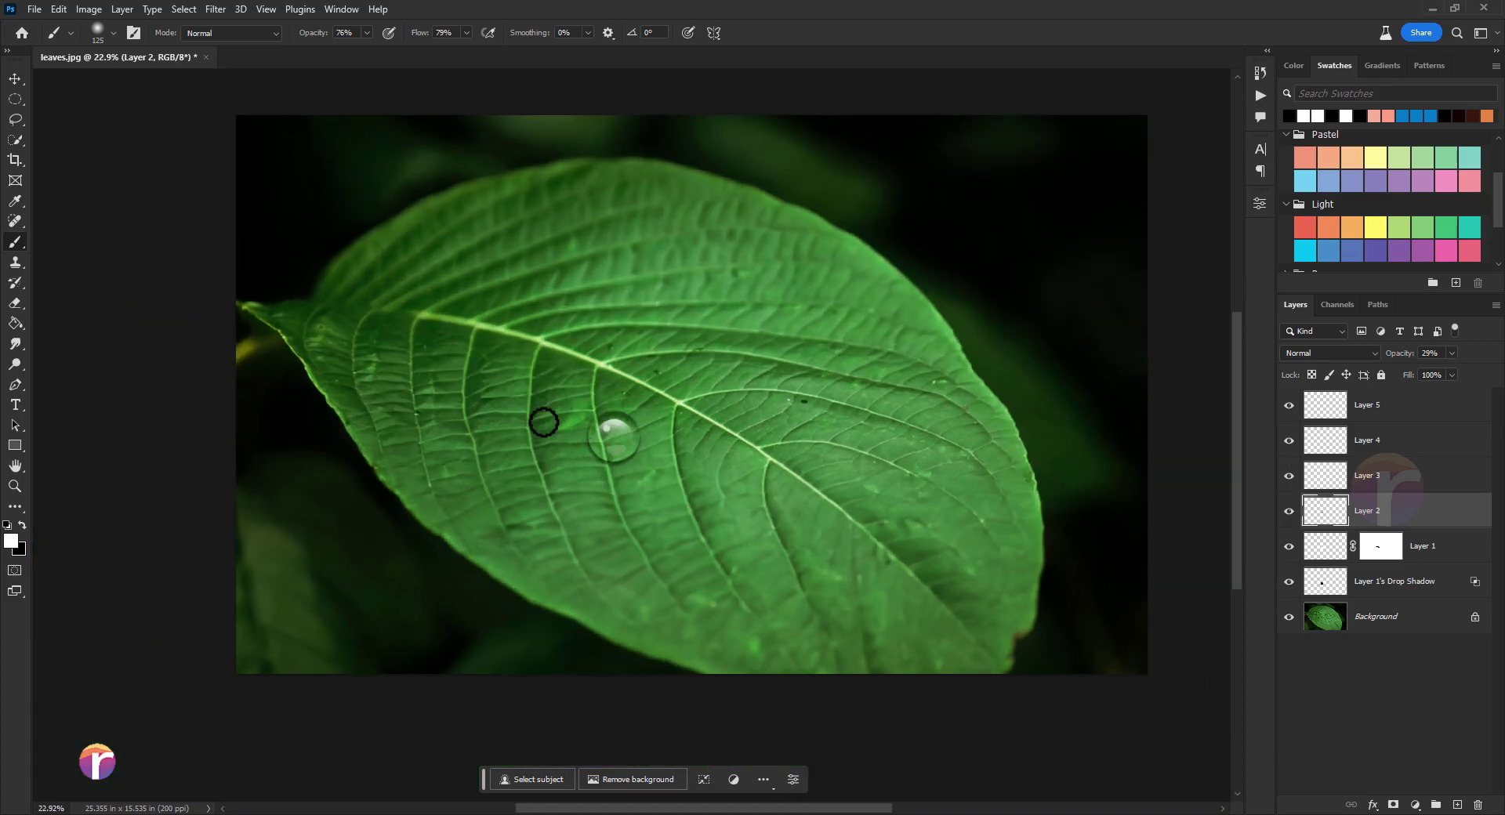
{"action": "left_click", "coordinate": [15, 78]}
{"action": "scroll", "coordinate": [654, 449], "scroll_direction": "up", "scroll_amount": 1}
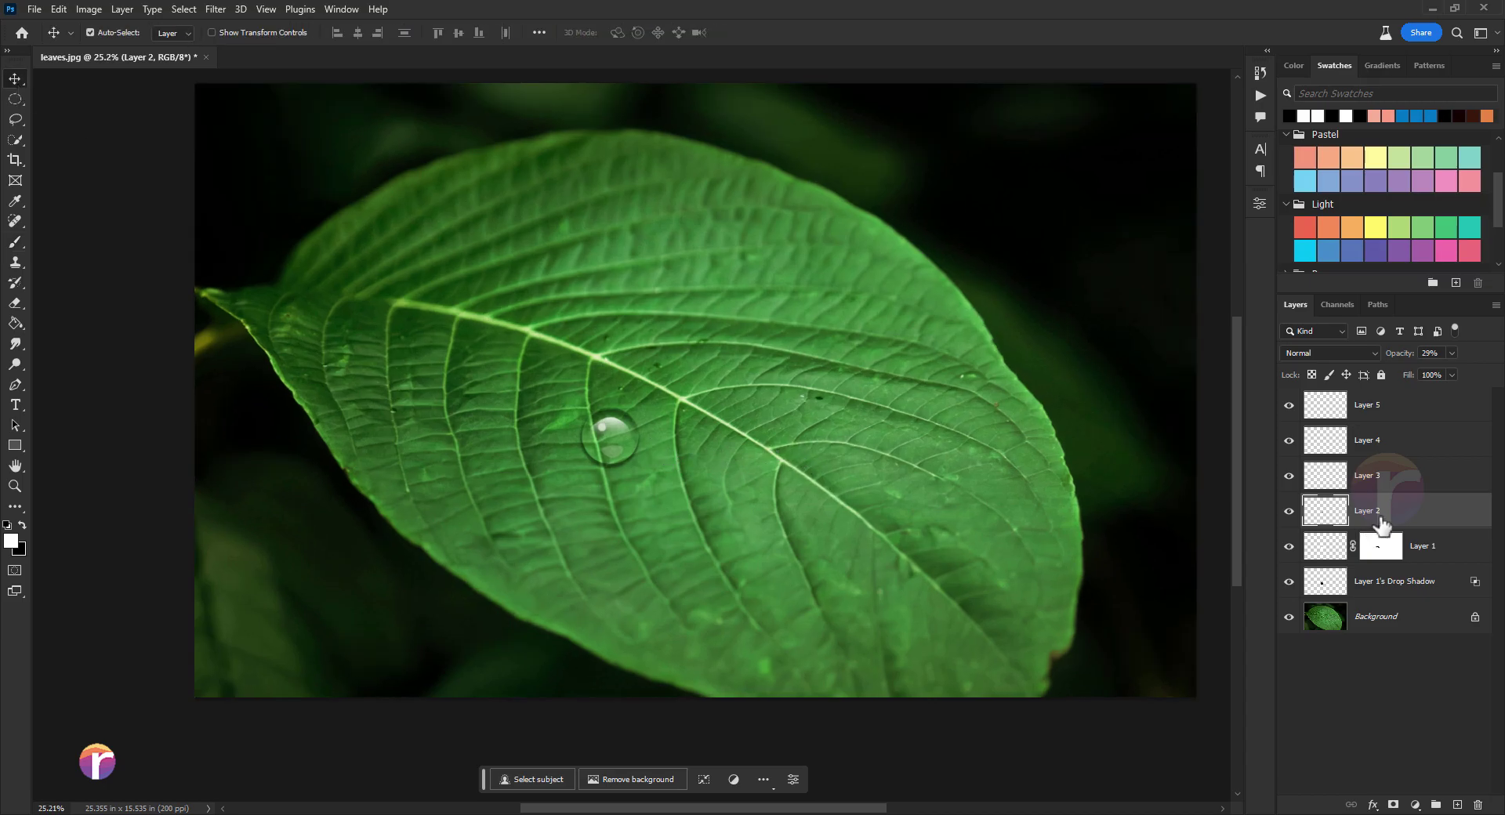
Group Layer 5 through Layer 1's Drop Shadow into a group named Drop.
{"action": "left_click", "coordinate": [1370, 415]}
{"action": "left_click", "coordinate": [1377, 590], "text": "shift"}
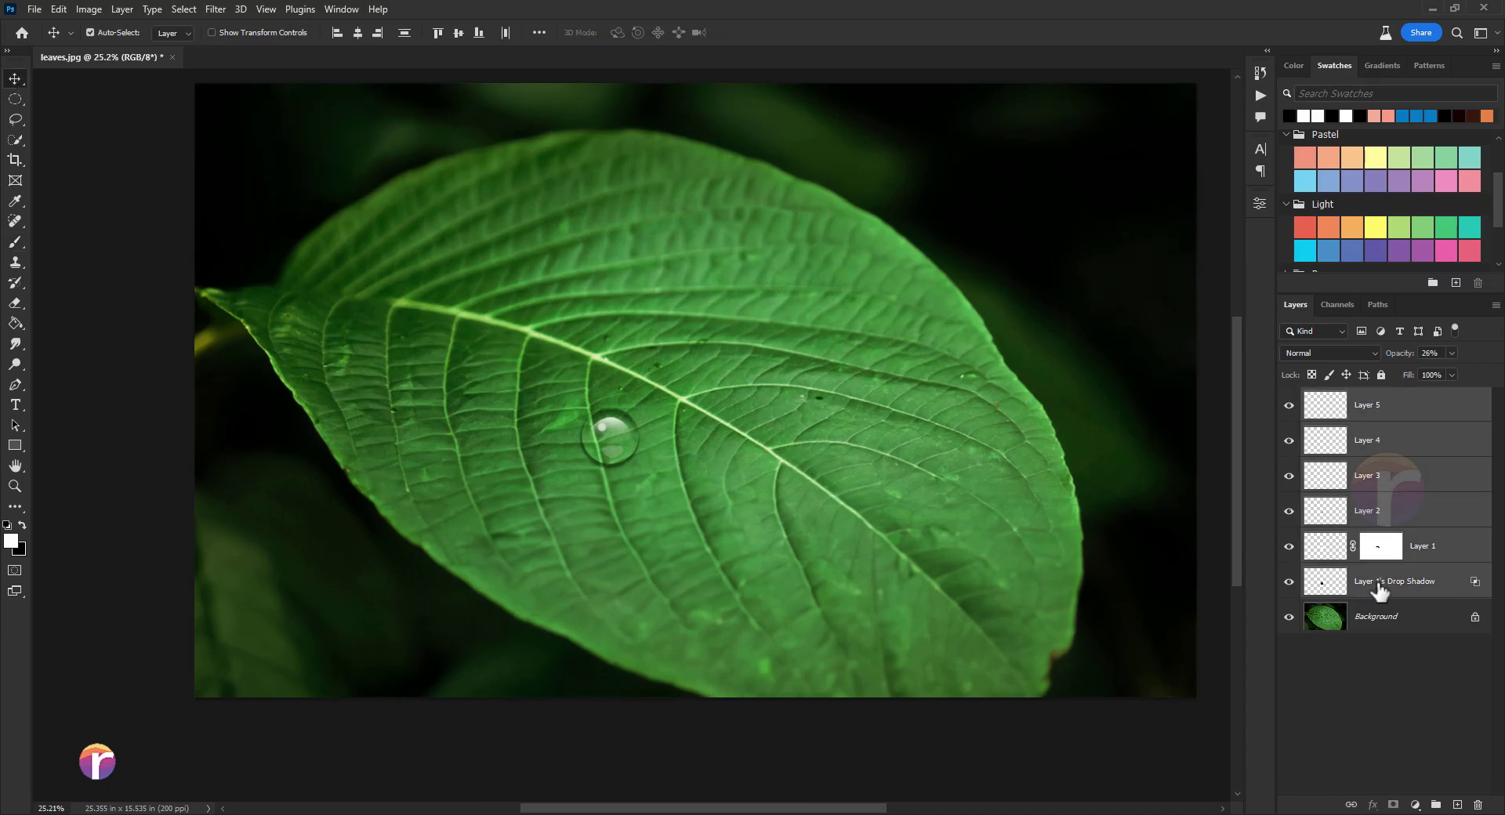
{"action": "key", "text": "ctrl+g"}
{"action": "type", "text": "Drop"}
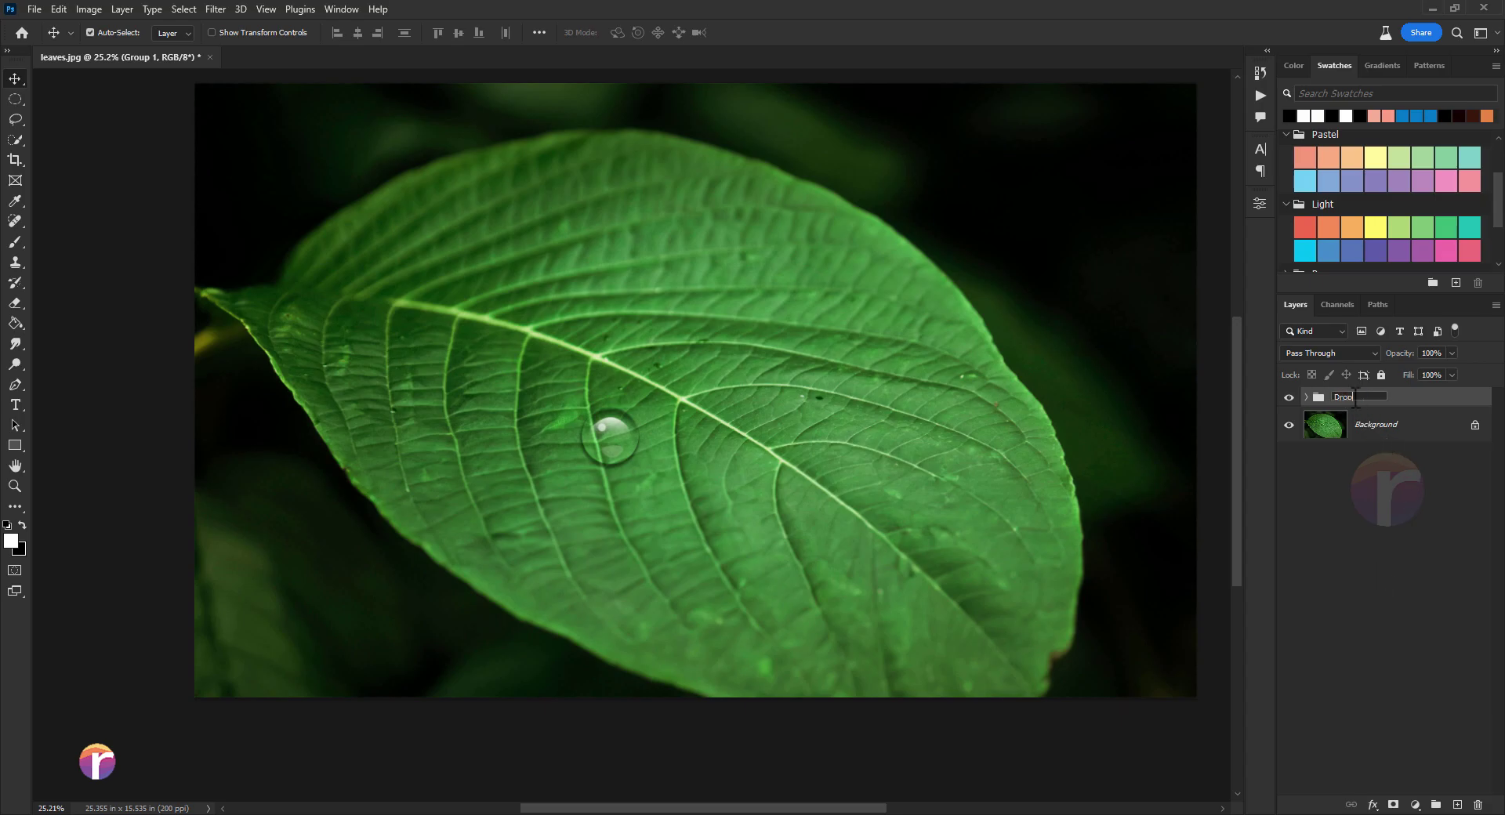
{"action": "key", "text": "Return"}
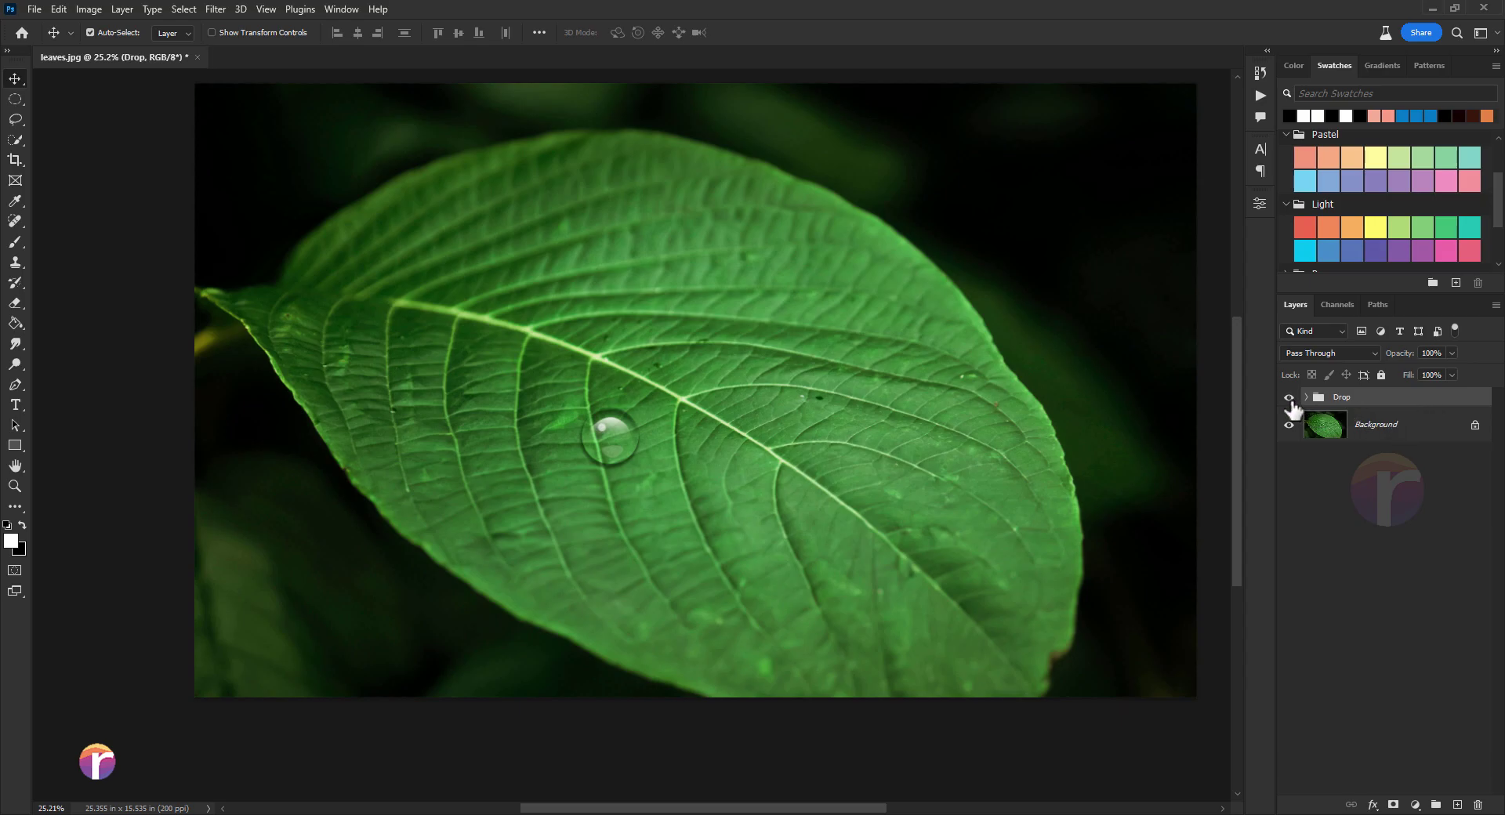
Scale the Drop group down to about 70% of its size.
{"action": "key", "text": "ctrl+t"}
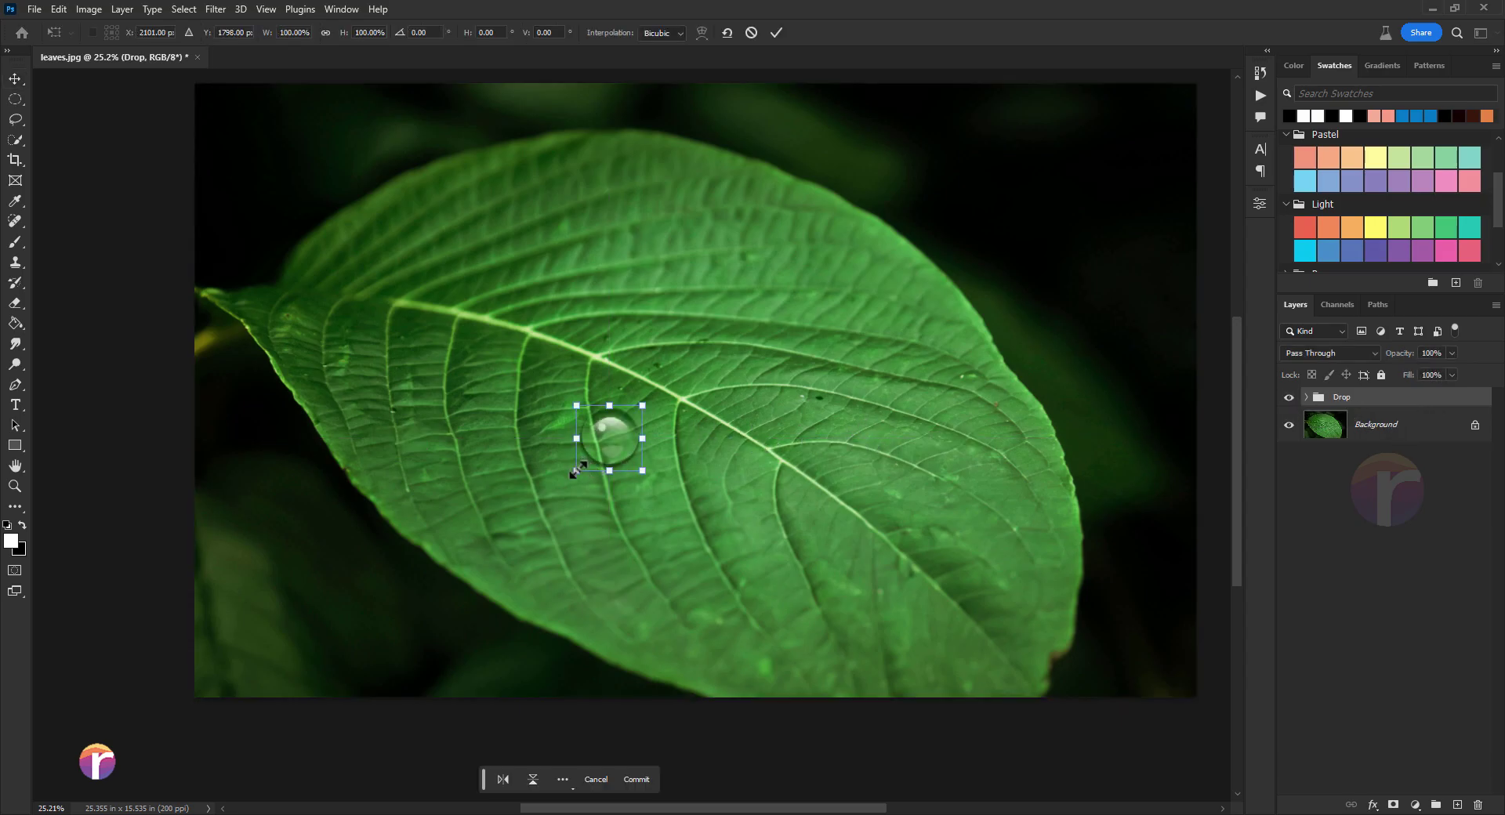
{"action": "left_click_drag", "start_coordinate": [577, 471], "coordinate": [595, 451]}
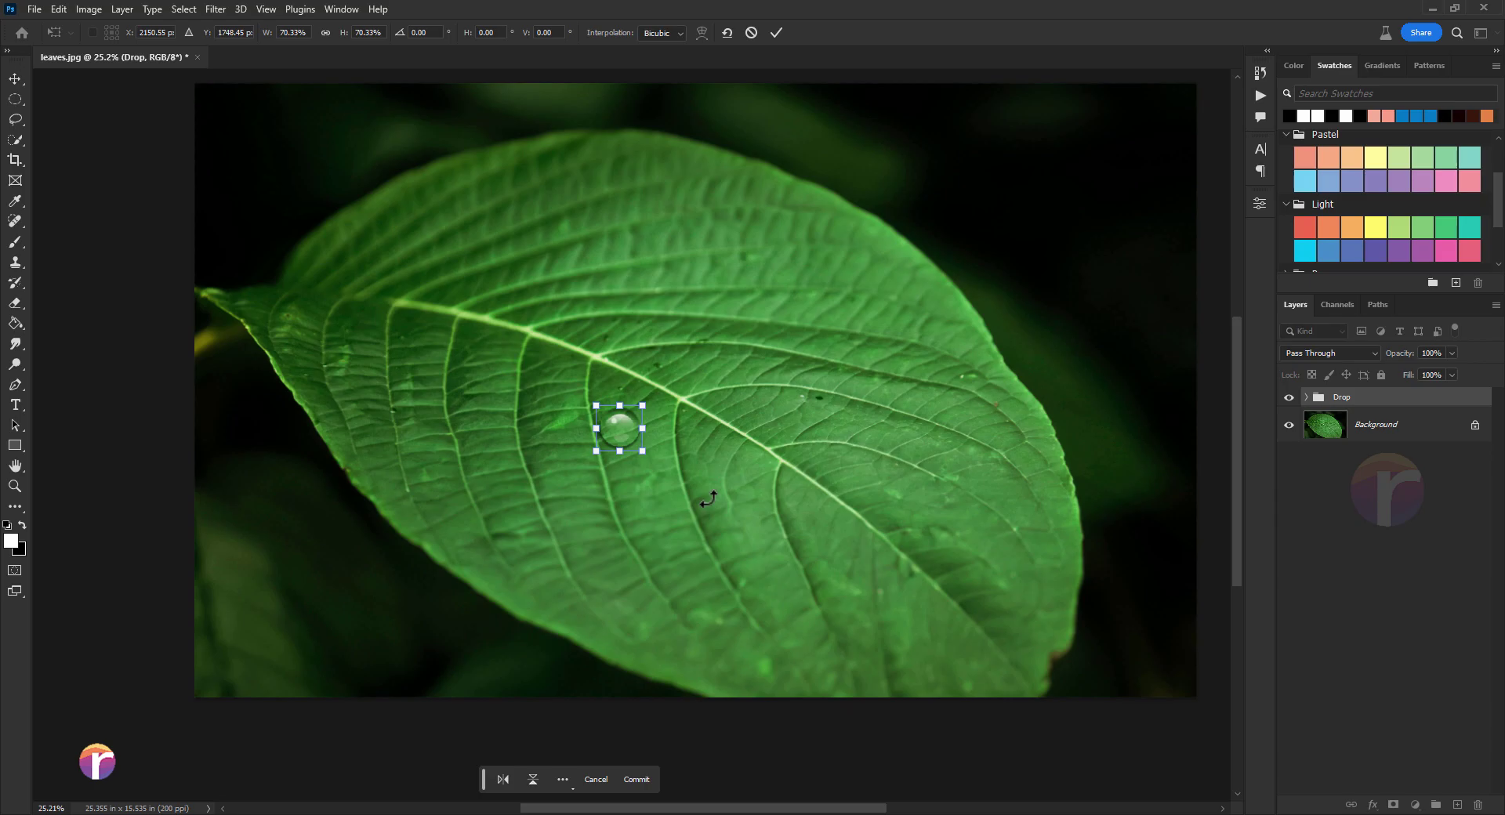
{"action": "key", "text": "Return"}
{"action": "scroll", "coordinate": [666, 462], "scroll_direction": "up", "scroll_amount": 3}
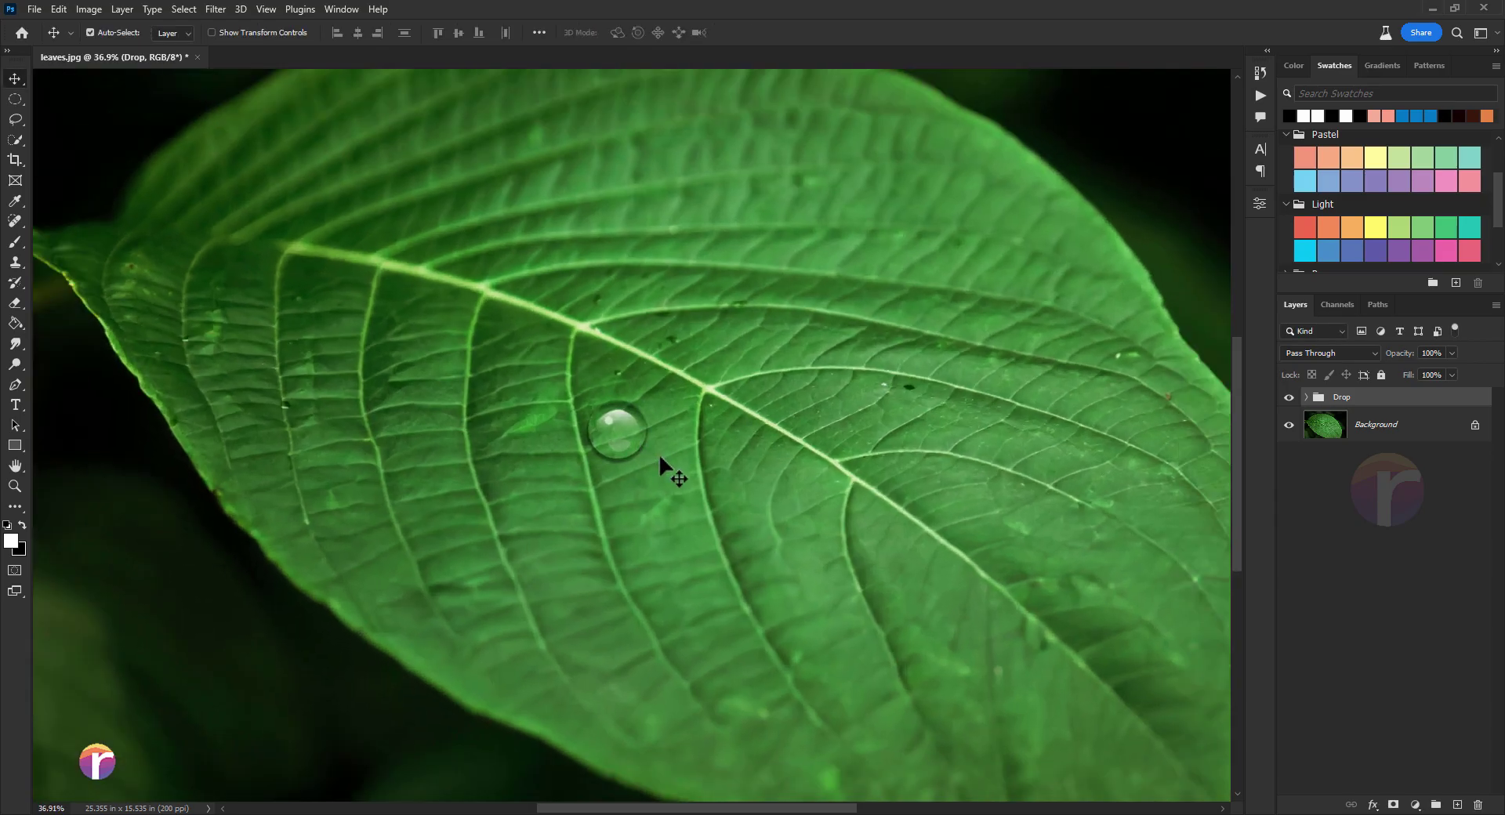
{"action": "scroll", "coordinate": [670, 462], "scroll_direction": "down", "scroll_amount": 1}
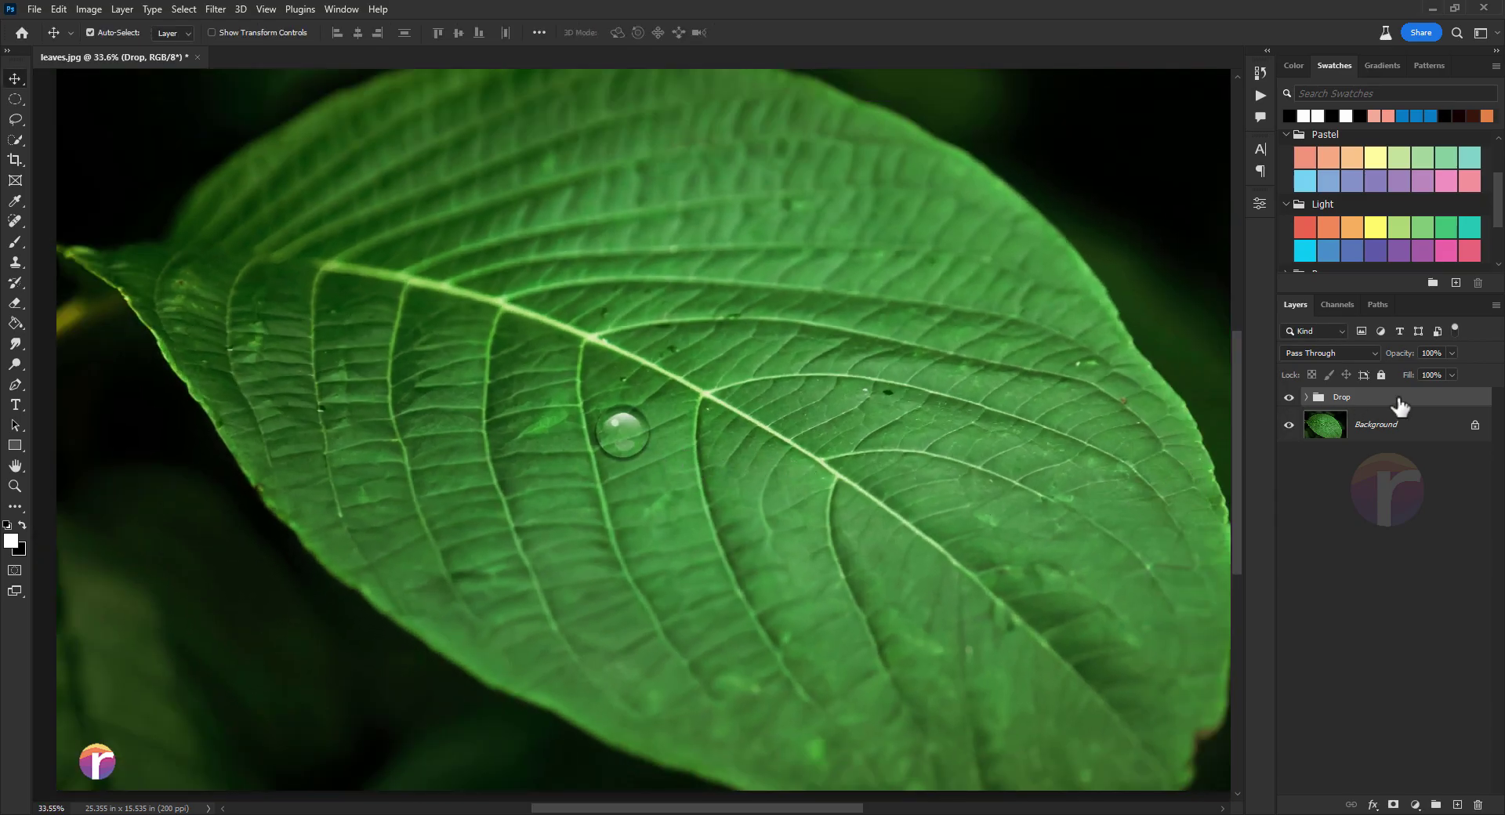
Duplicate the Drop group and hide the original Drop group.
{"action": "key", "text": "ctrl+j"}
{"action": "left_click", "coordinate": [1289, 416]}
{"action": "scroll", "coordinate": [787, 468], "scroll_direction": "down", "scroll_amount": 1}
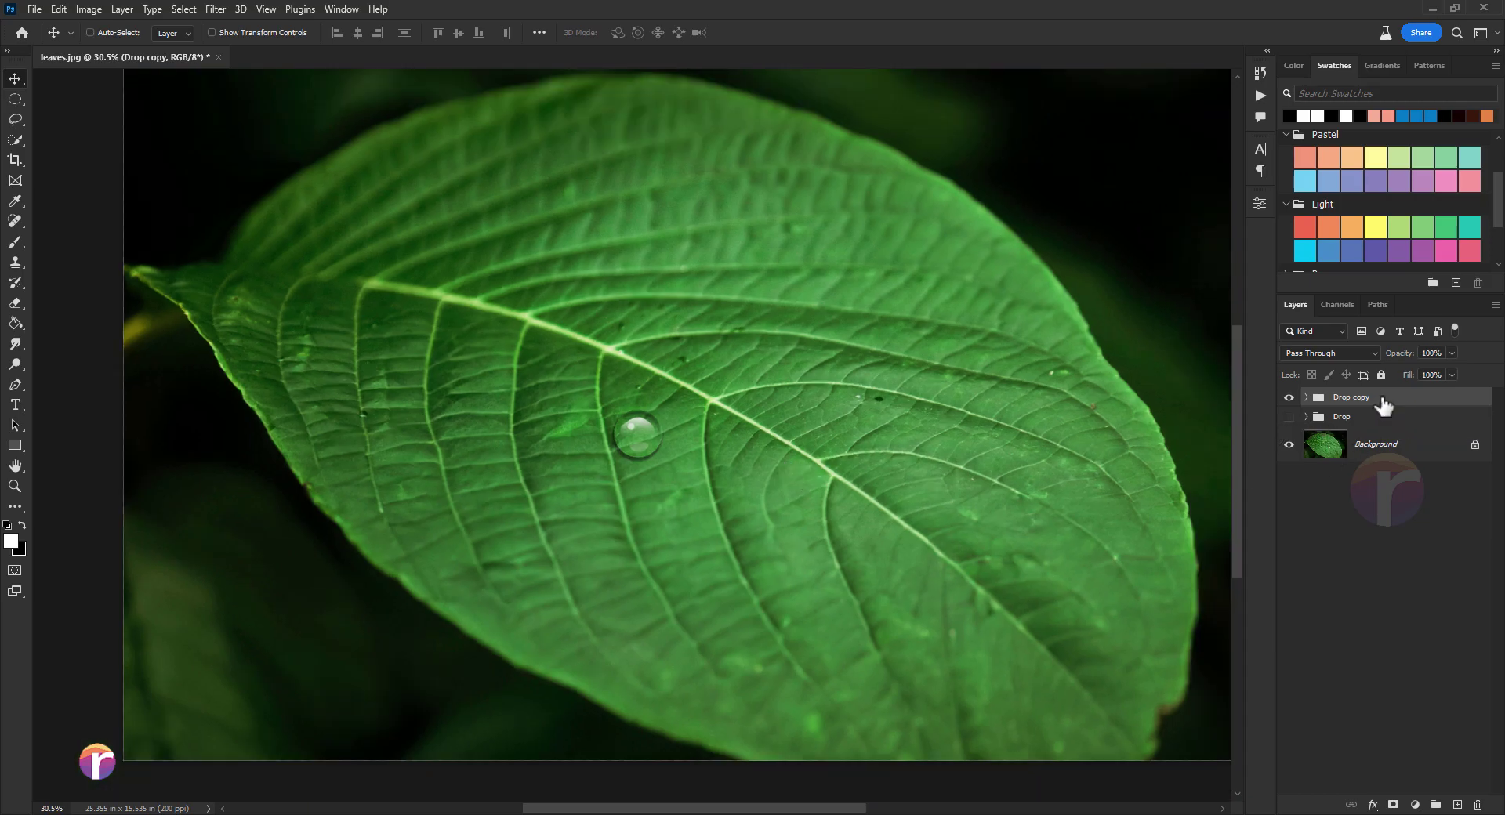
Merge the Drop copy group into one layer blended in Overlay mode.
{"action": "key", "text": "ctrl+e"}
{"action": "left_click", "coordinate": [1292, 356]}
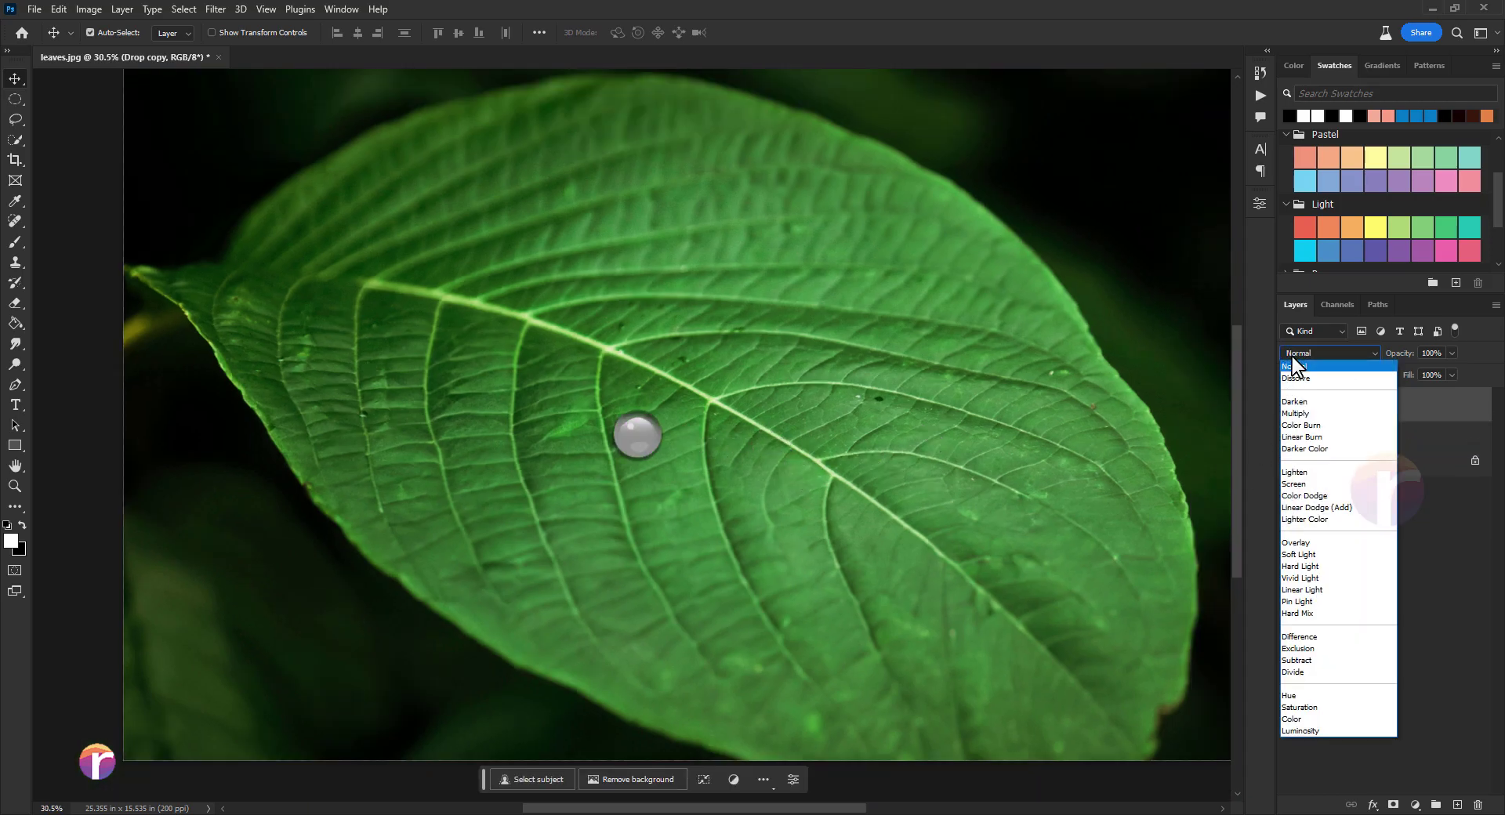
{"action": "left_click", "coordinate": [1295, 549]}
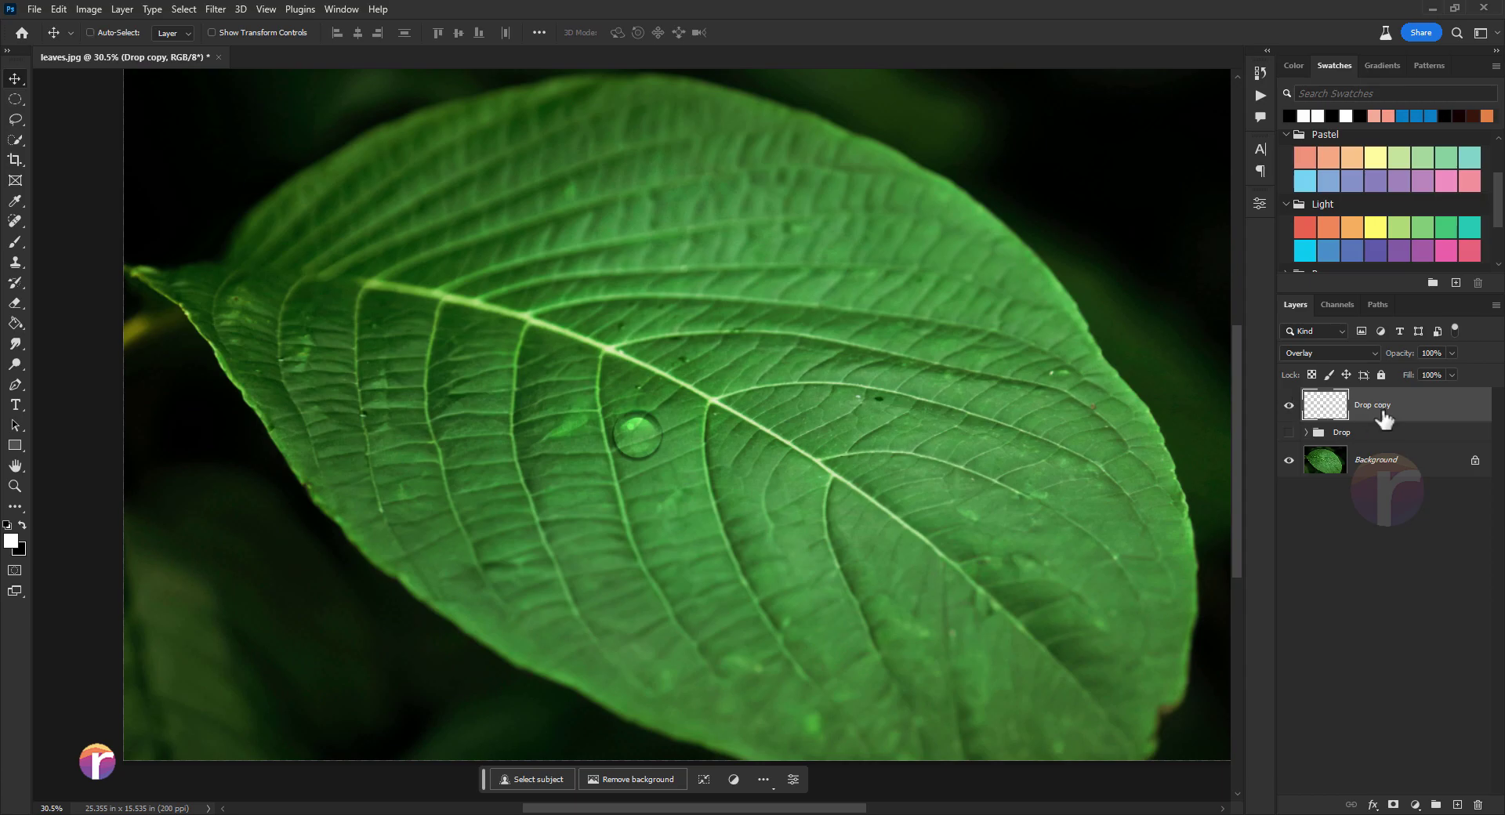
Duplicate the drop layer and move the copy down and right of the original.
{"action": "key", "text": "ctrl+j"}
{"action": "left_click", "coordinate": [1288, 440]}
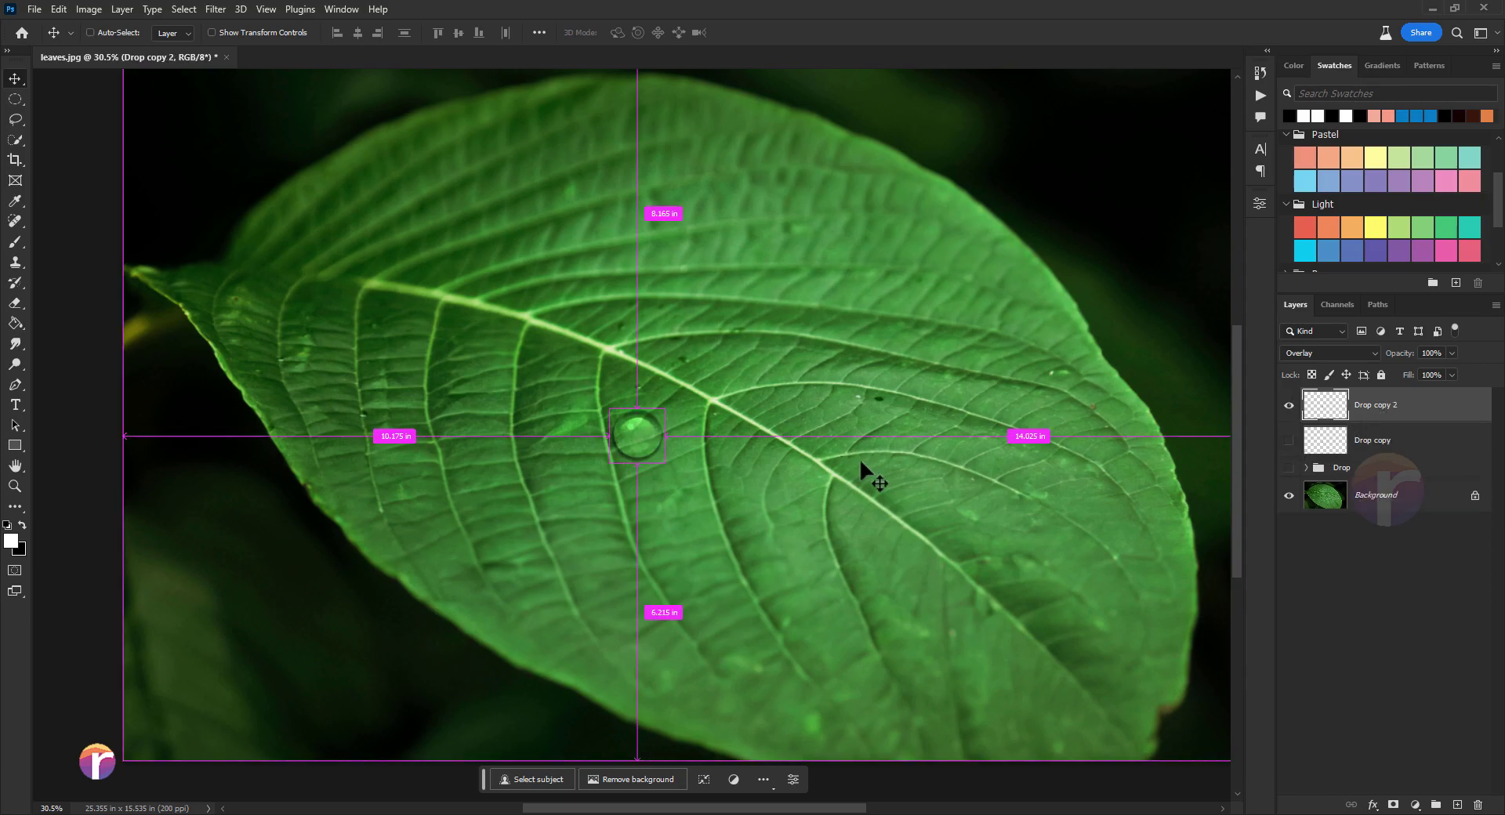
{"action": "left_click_drag", "start_coordinate": [663, 449], "coordinate": [684, 522]}
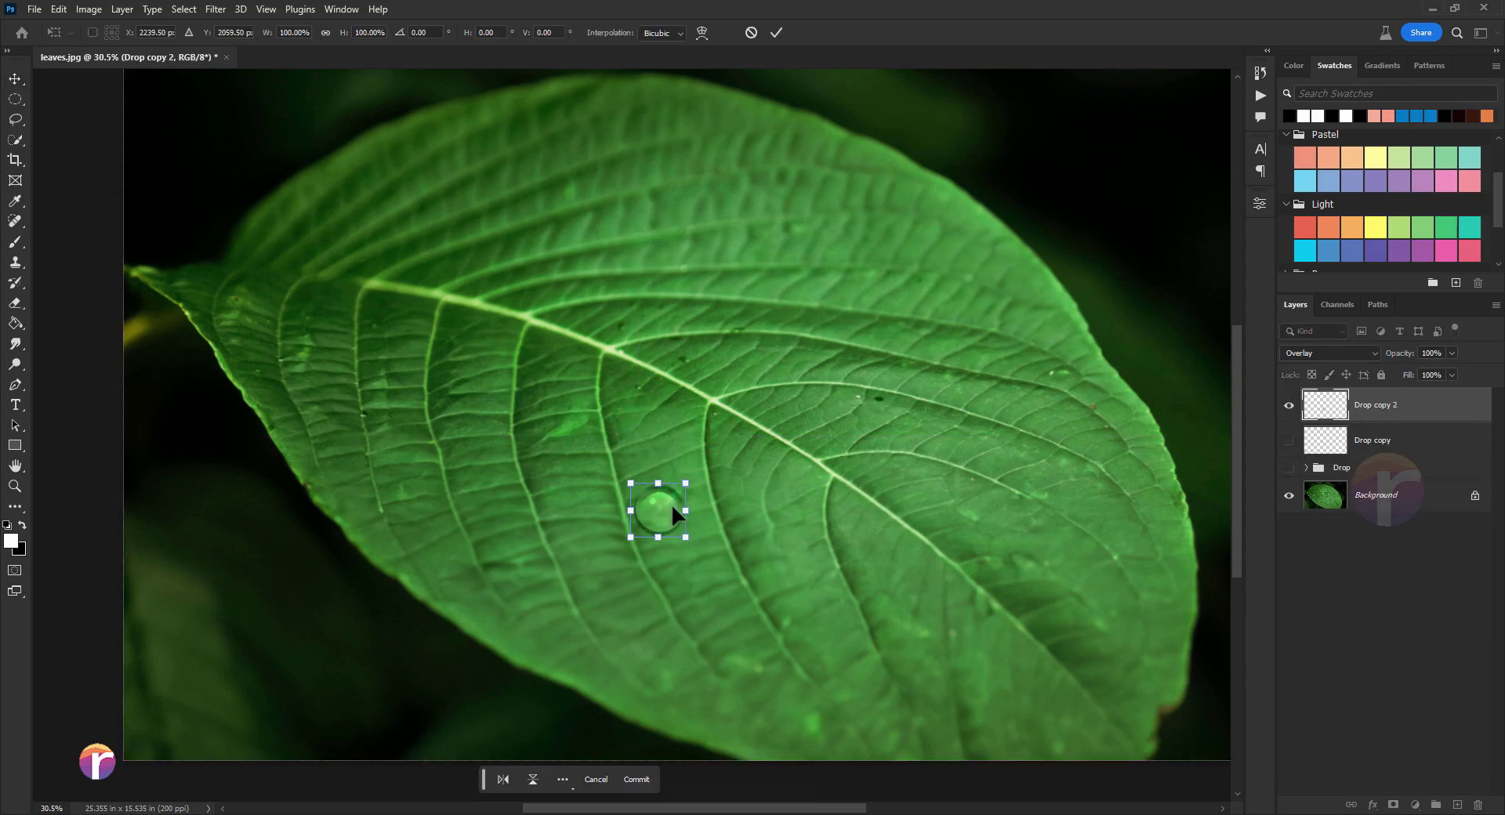
{"action": "left_click", "coordinate": [1288, 441]}
{"action": "scroll", "coordinate": [683, 469], "scroll_direction": "up", "scroll_amount": 2}
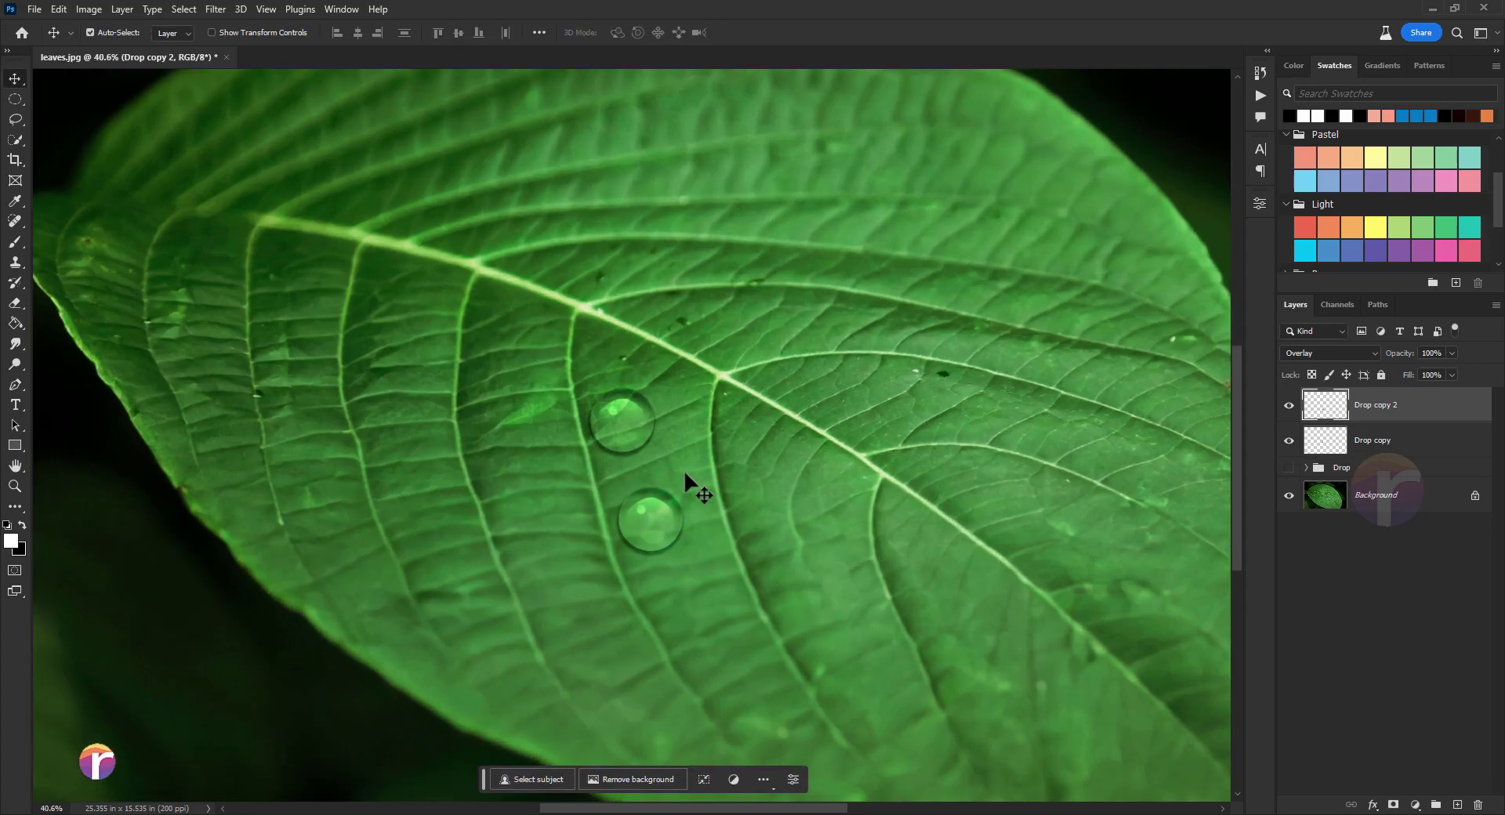
Warp the lower drop into a teardrop by pulling a corner into a point.
{"action": "key", "text": "ctrl+t"}
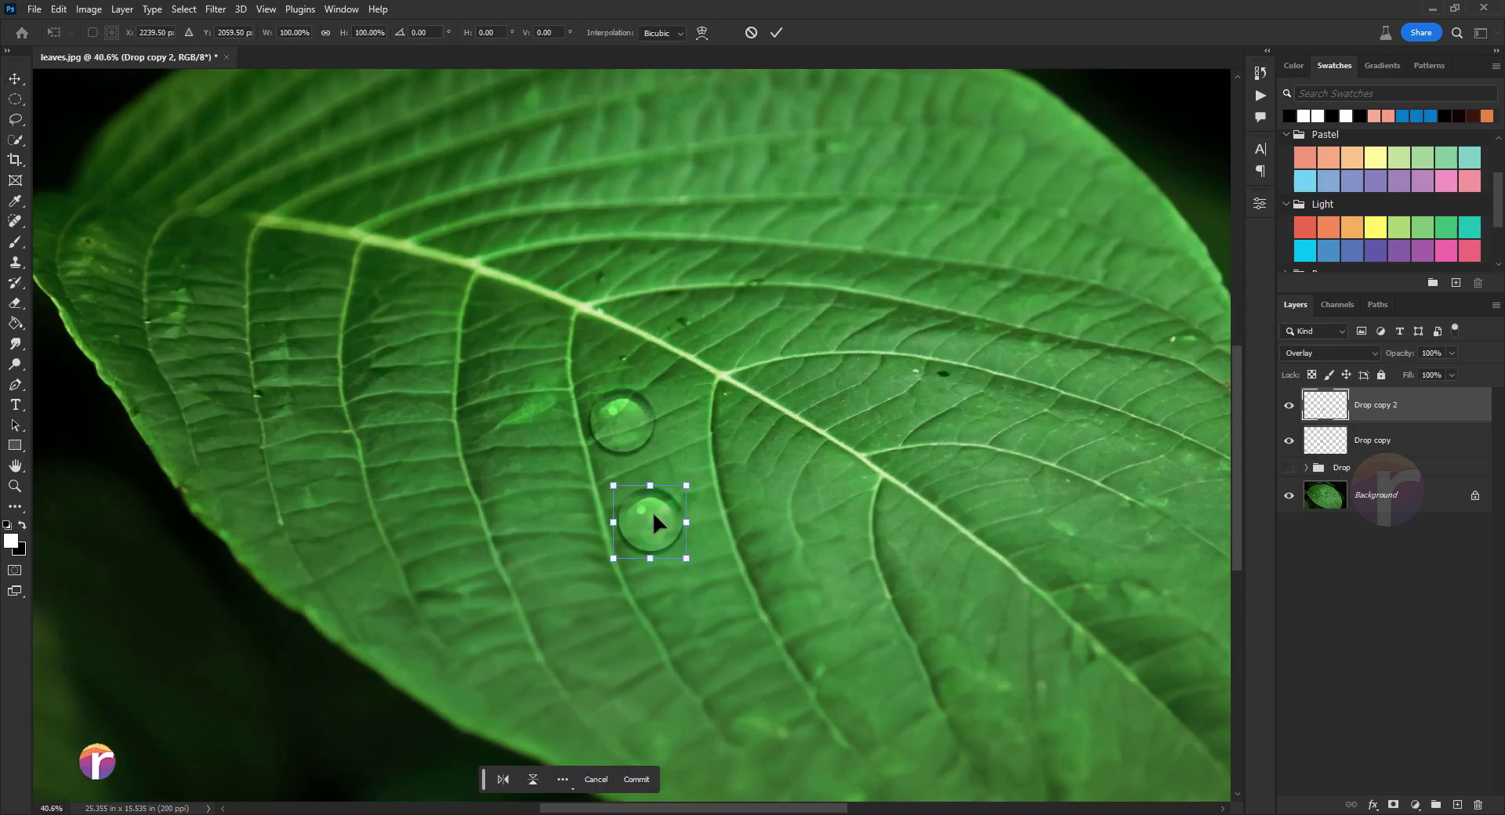
{"action": "scroll", "coordinate": [657, 513], "scroll_direction": "up", "scroll_amount": 1}
{"action": "right_click", "coordinate": [661, 514]}
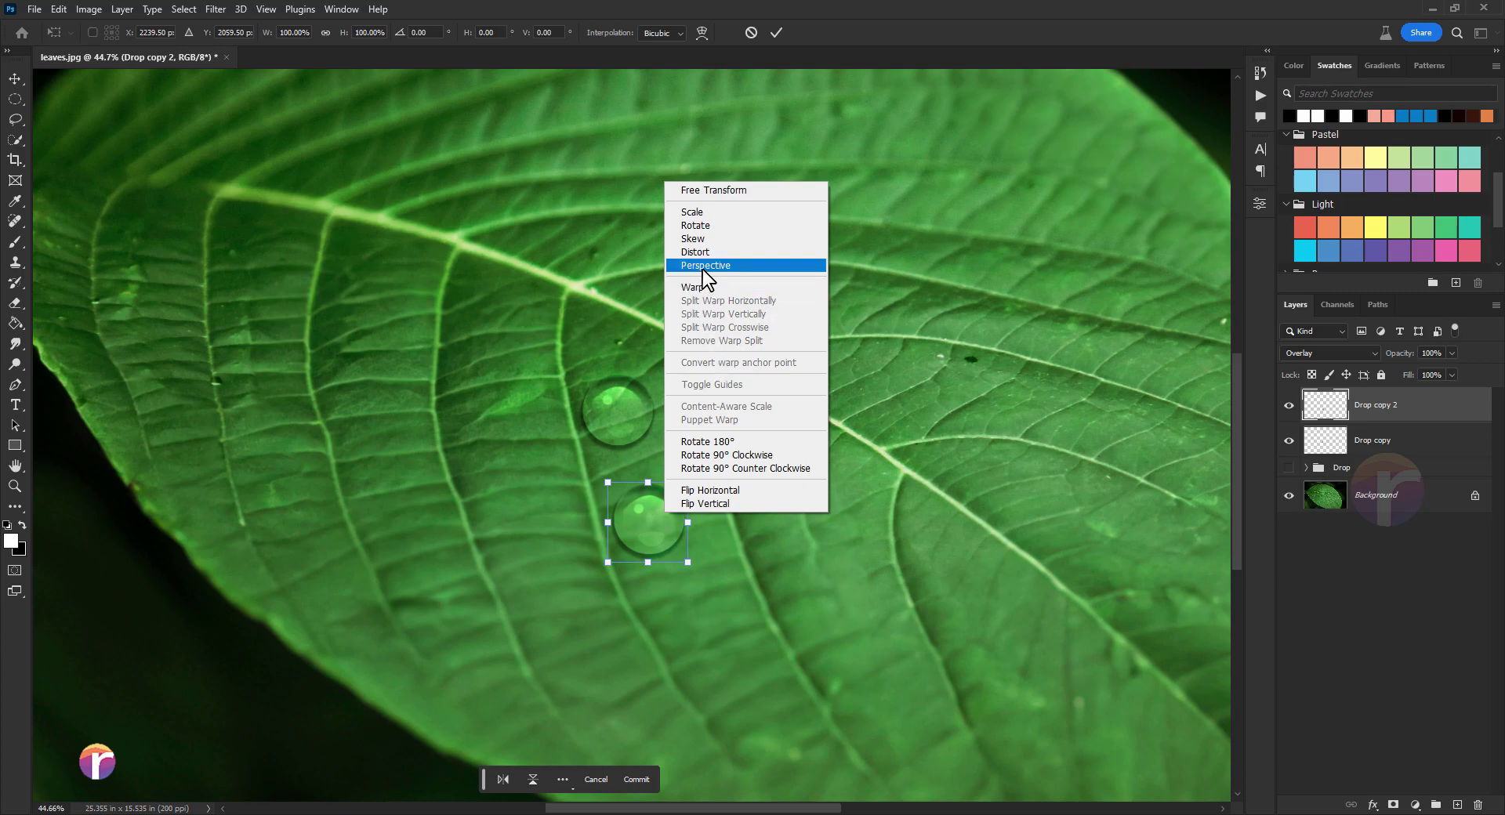
{"action": "left_click", "coordinate": [699, 289]}
{"action": "scroll", "coordinate": [664, 529], "scroll_direction": "down", "scroll_amount": 1}
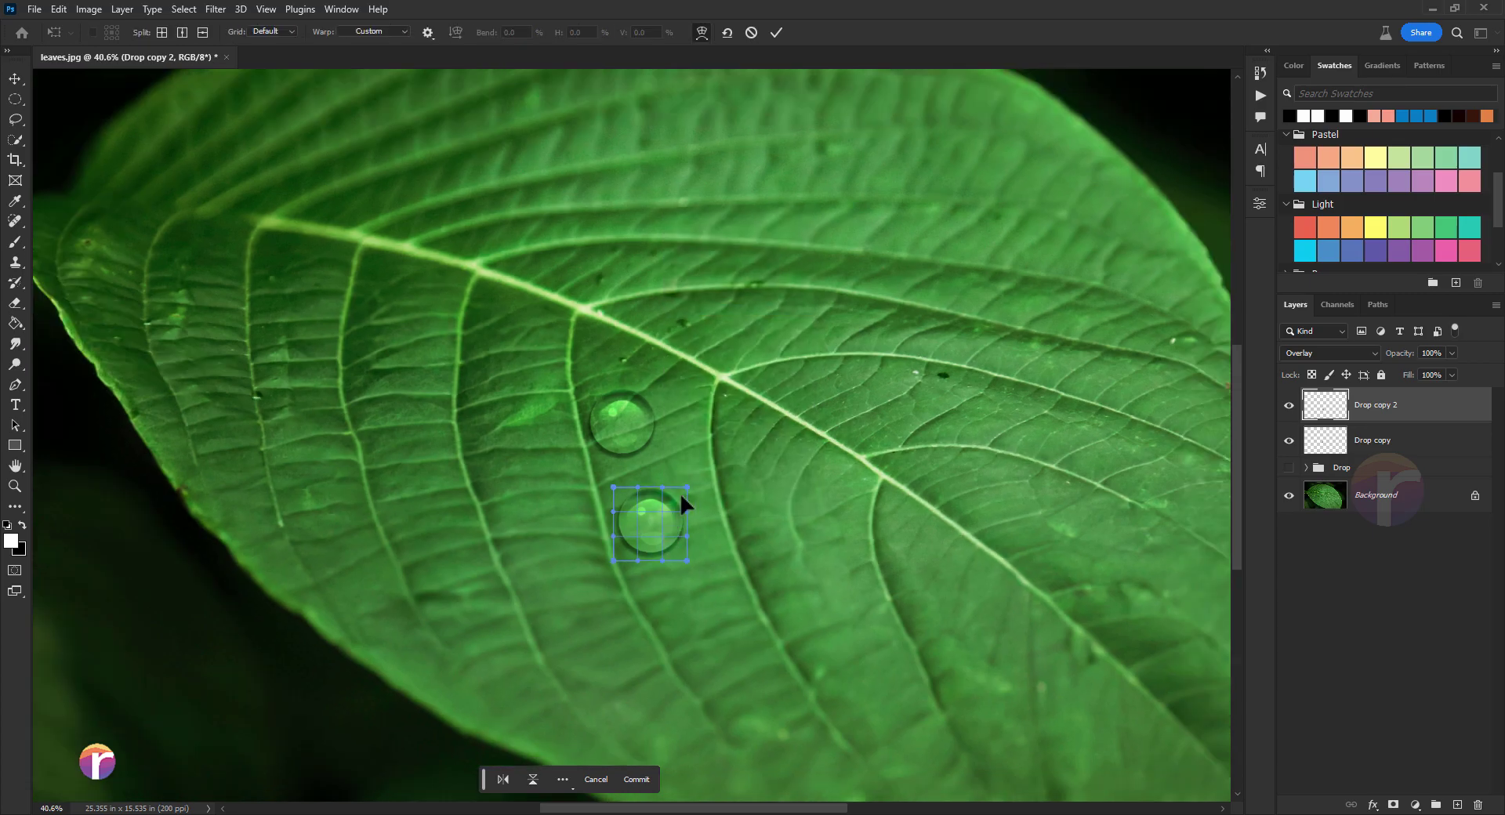
{"action": "left_click_drag", "start_coordinate": [699, 462], "coordinate": [715, 430]}
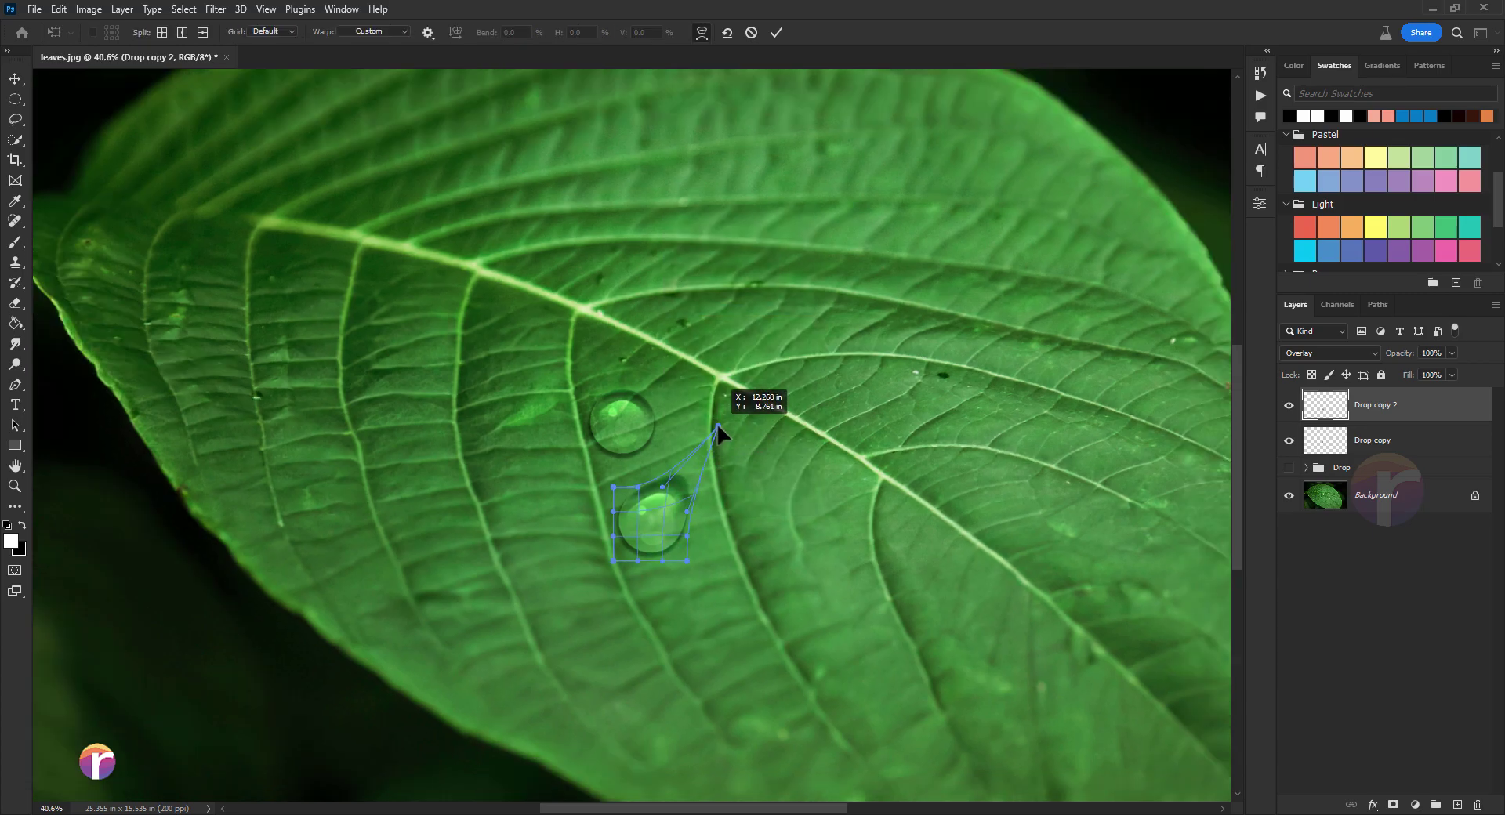
{"action": "left_click_drag", "start_coordinate": [685, 560], "coordinate": [677, 576]}
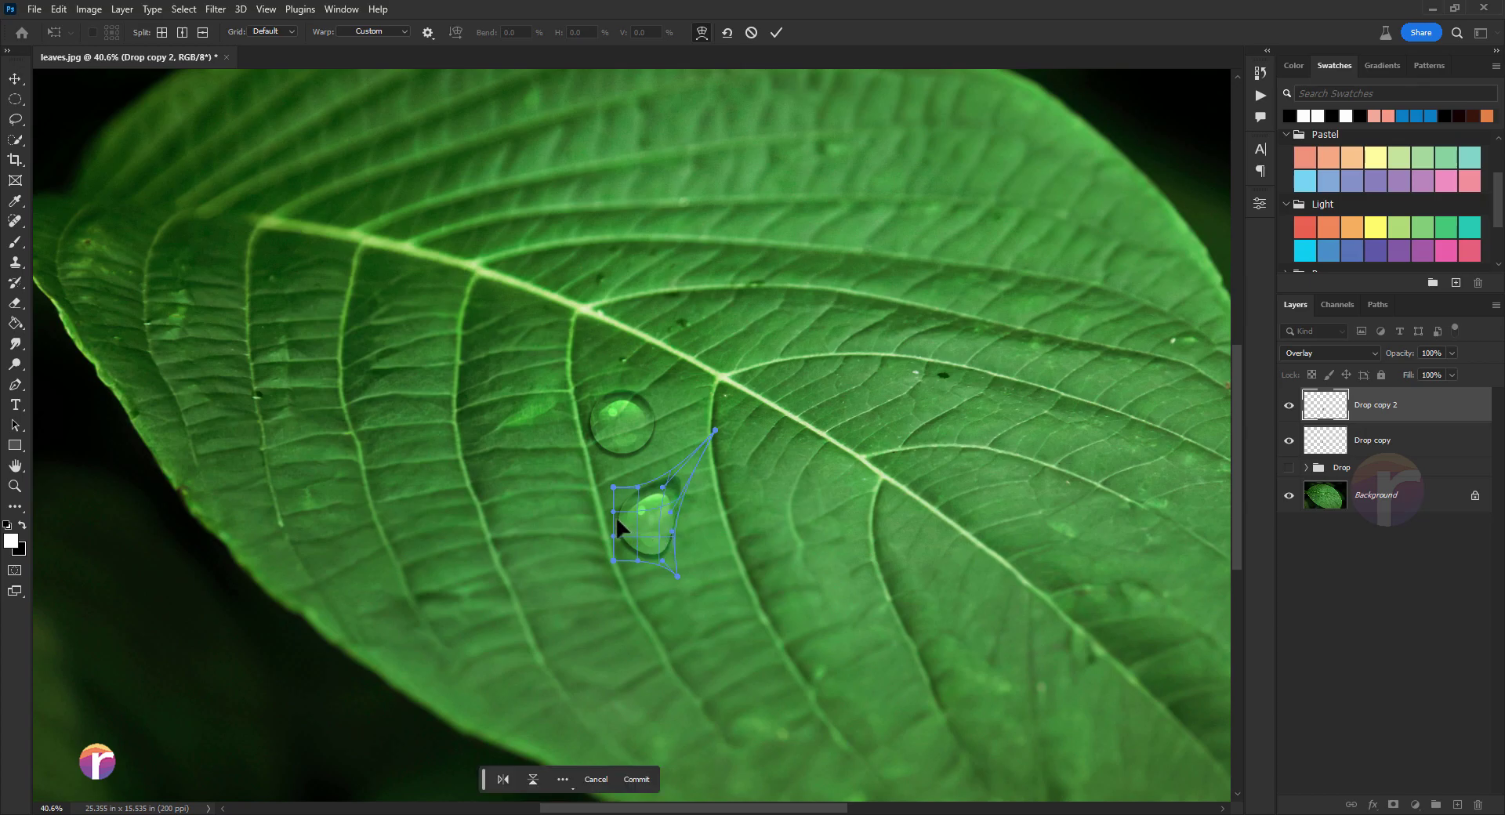
{"action": "left_click", "coordinate": [772, 37]}
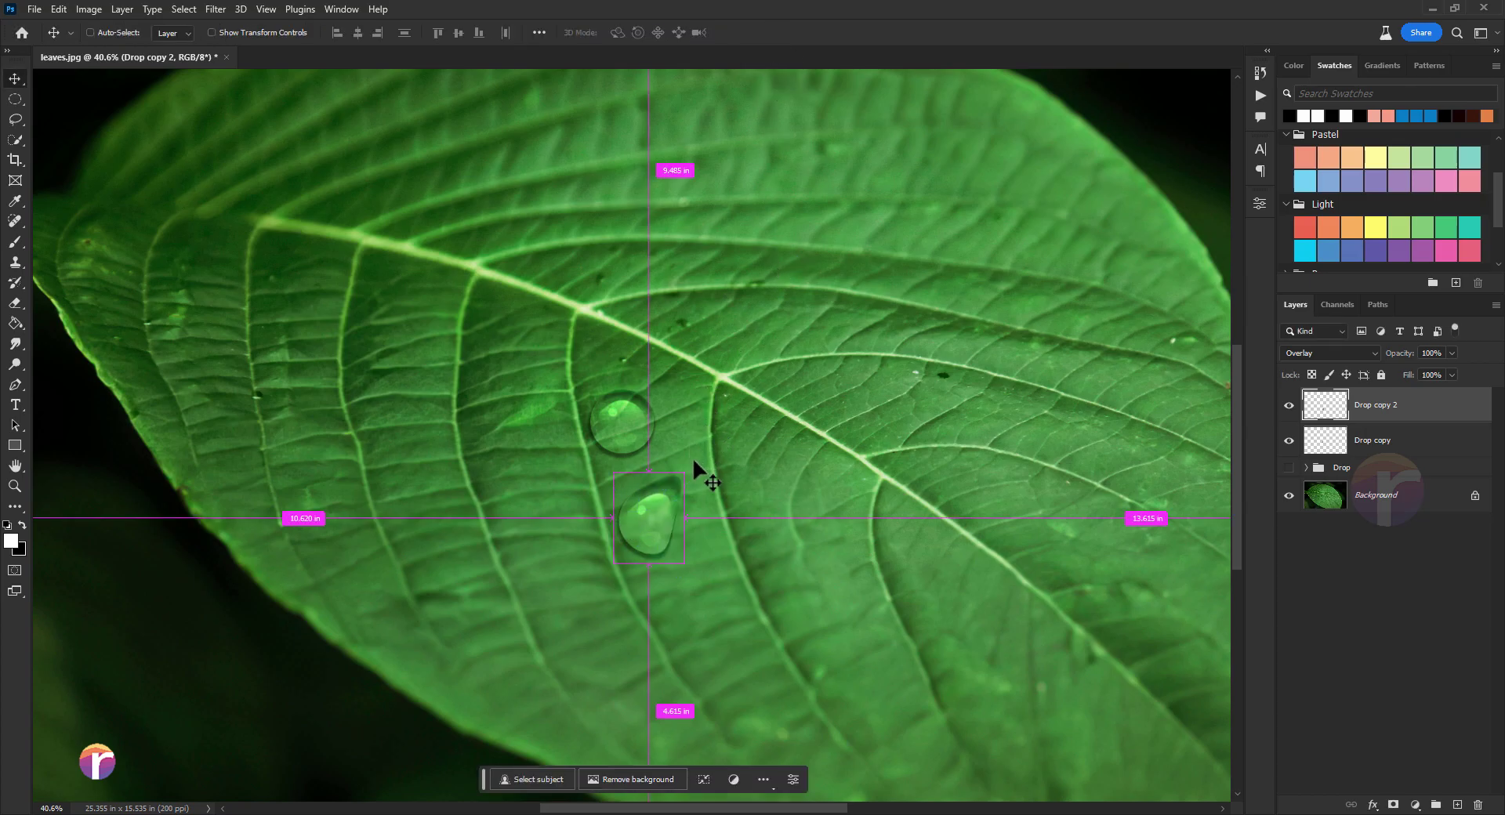
Scale the teardrop drop down to a smaller size.
{"action": "key", "text": "ctrl+t"}
{"action": "left_click_drag", "start_coordinate": [691, 464], "coordinate": [665, 496]}
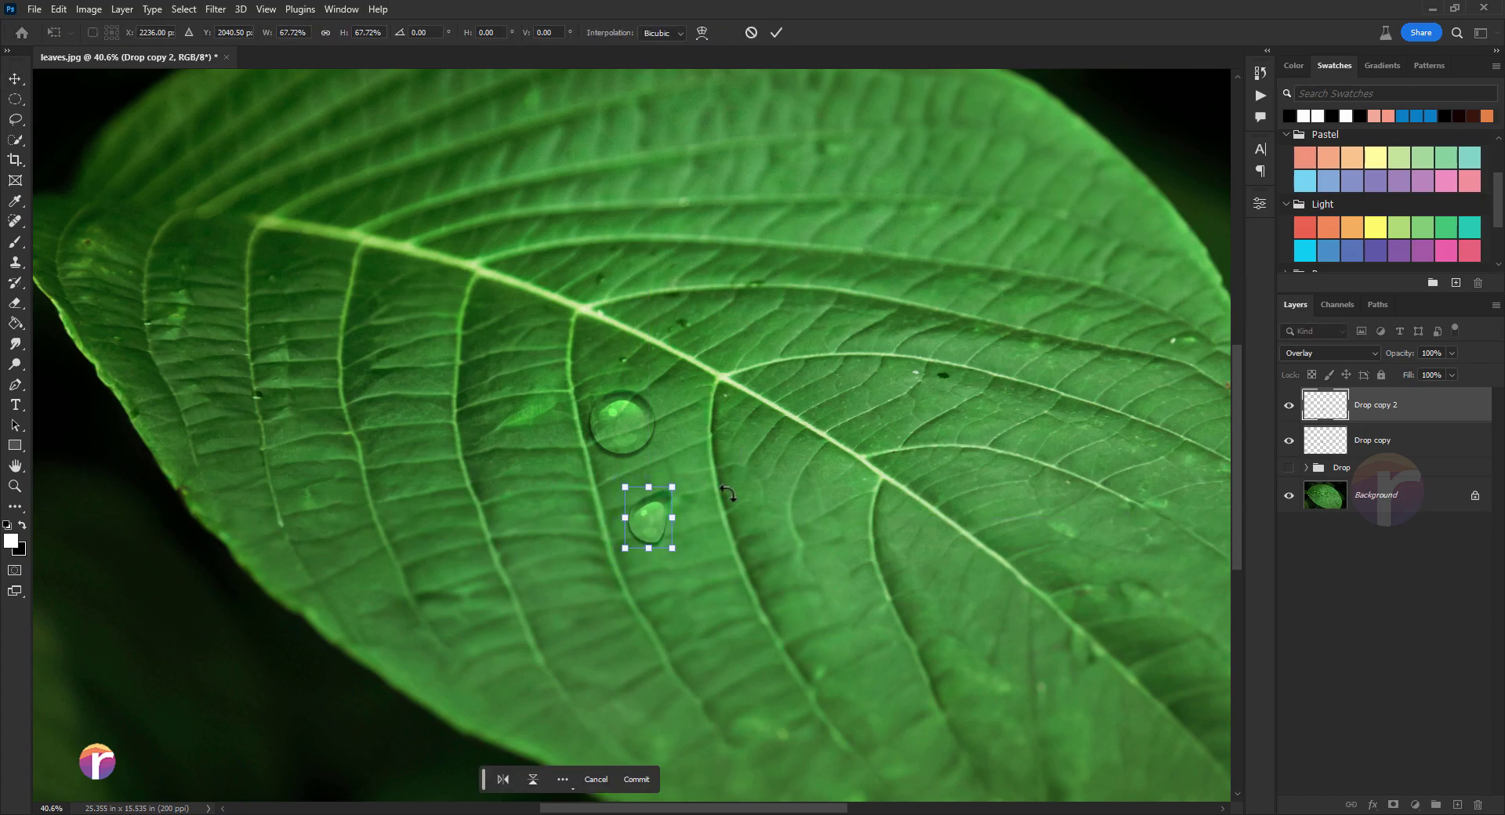
{"action": "key", "text": "Return"}
{"action": "scroll", "coordinate": [709, 497], "scroll_direction": "down", "scroll_amount": 2}
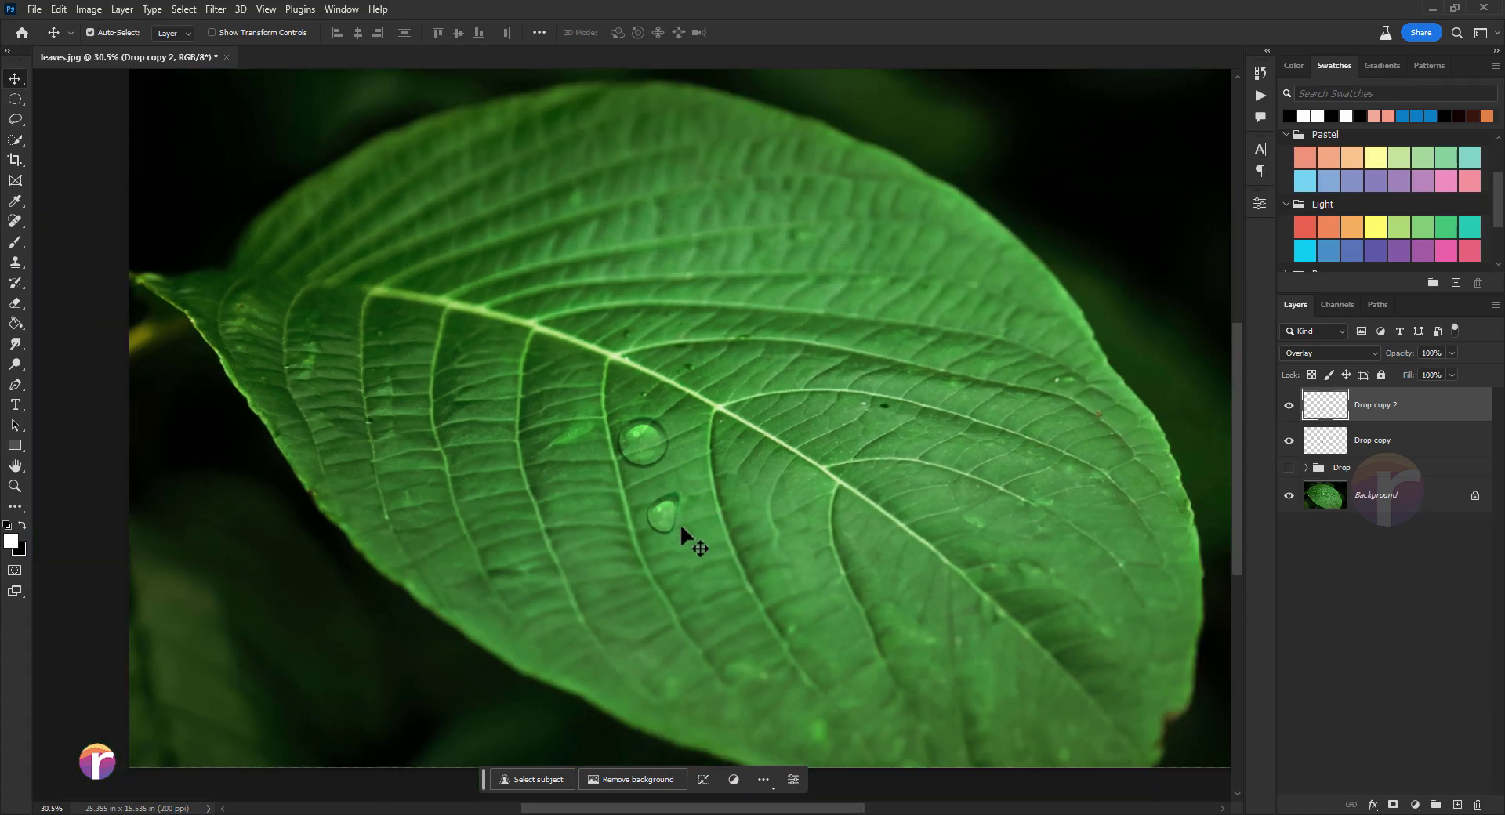
Add a warped drop copy placed to the left of the others.
{"action": "key", "text": "ctrl+j"}
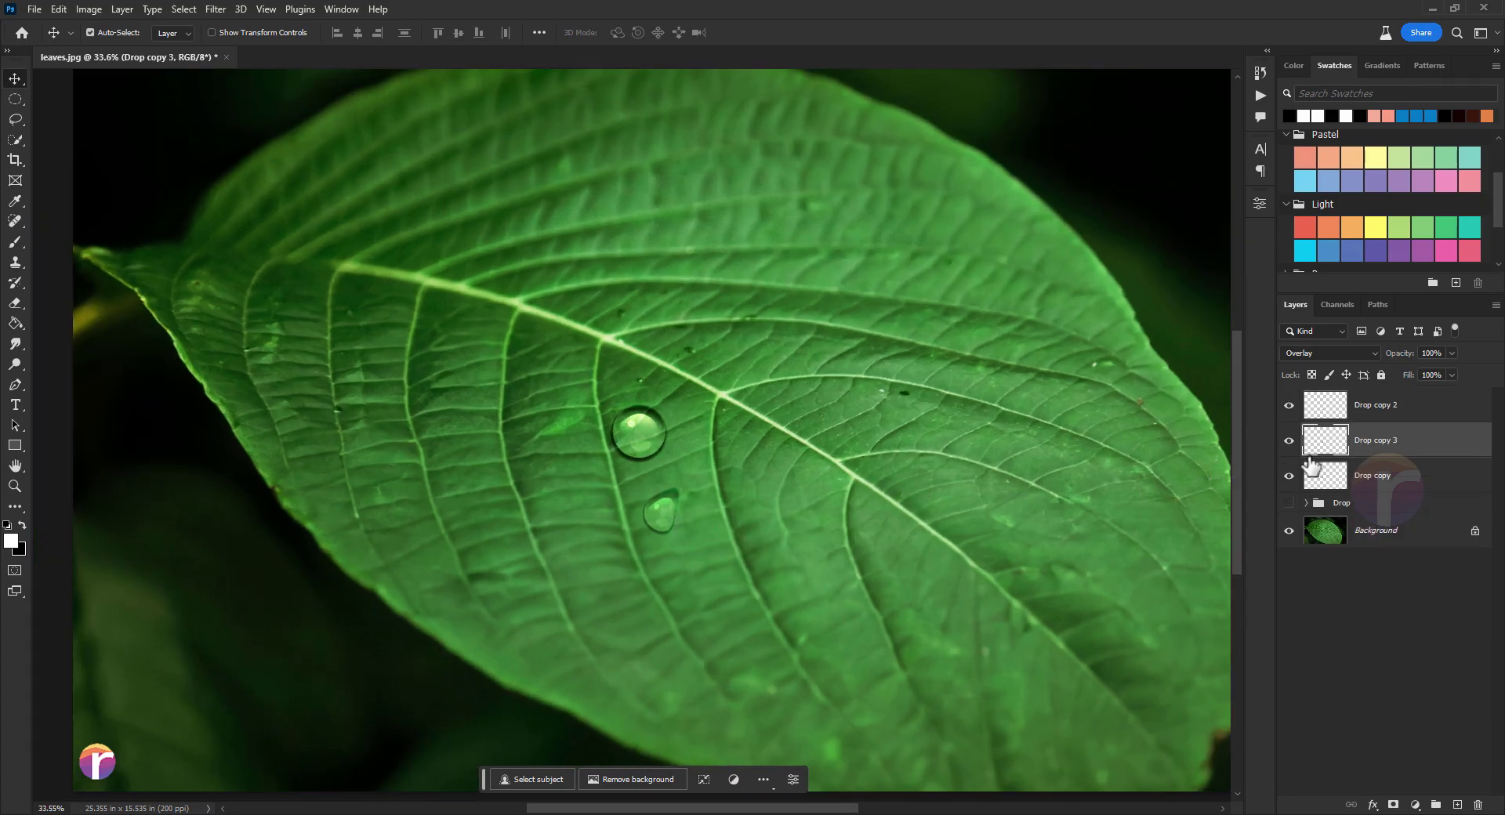
{"action": "key", "text": "ctrl+t"}
{"action": "left_click_drag", "start_coordinate": [639, 431], "coordinate": [578, 479]}
{"action": "right_click", "coordinate": [552, 478]}
{"action": "left_click", "coordinate": [619, 577]}
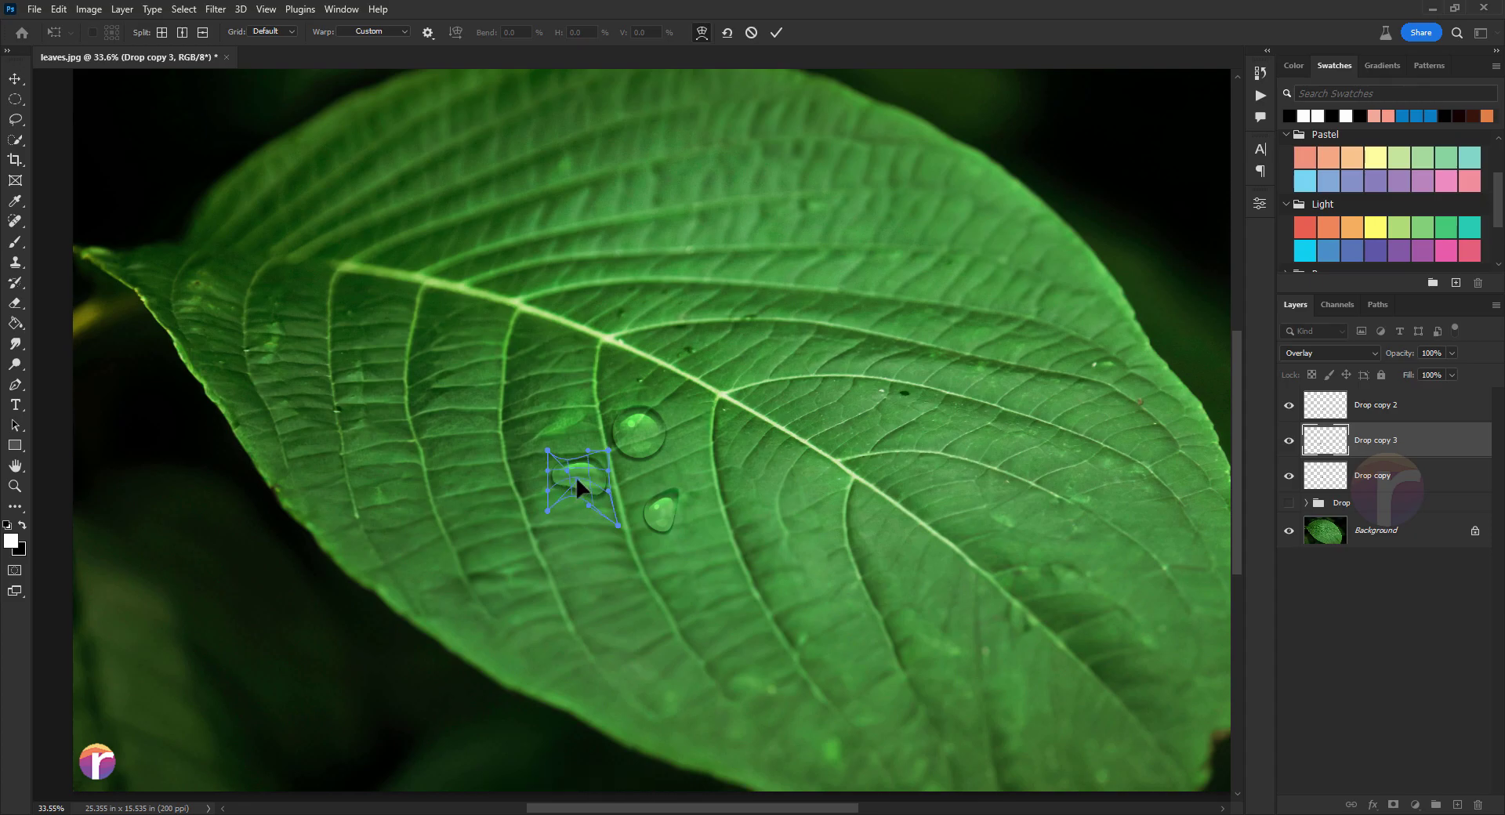
{"action": "key", "text": "Return"}
{"action": "scroll", "coordinate": [612, 533], "scroll_direction": "up", "scroll_amount": 1}
Duplicate the round drop into a small copy shrunk and placed nearby.
{"action": "left_click", "coordinate": [657, 404]}
{"action": "key", "text": "ctrl+t"}
{"action": "key", "text": "Return"}
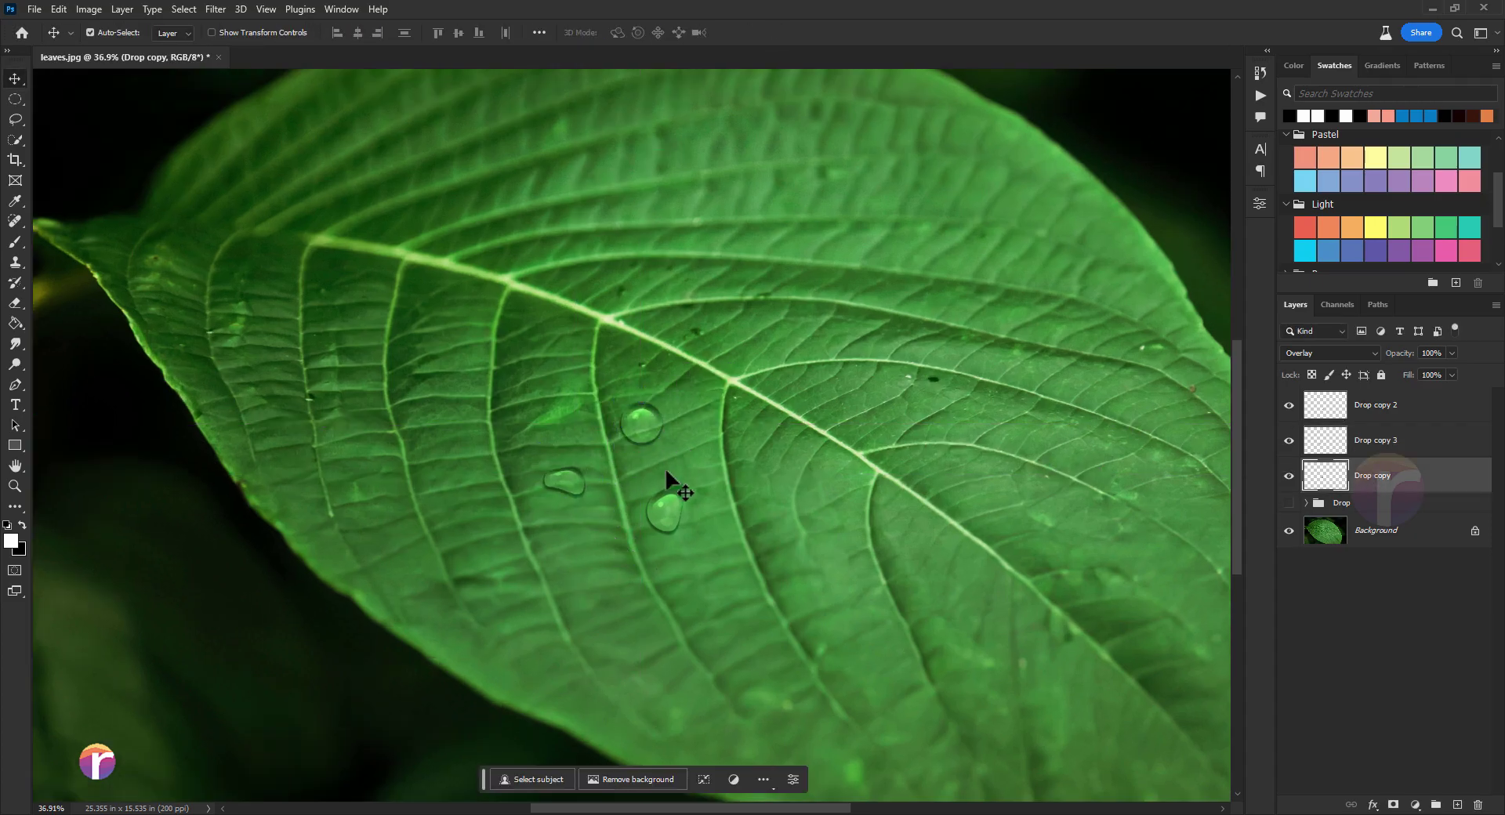
{"action": "key", "text": "ctrl+j"}
{"action": "key", "text": "ctrl+t"}
{"action": "mouse_move", "coordinate": [521, 439]}
{"action": "left_mouse_down"}
{"action": "mouse_move", "coordinate": [561, 473]}
{"action": "mouse_move", "coordinate": [549, 447]}
{"action": "mouse_move", "coordinate": [579, 452]}
{"action": "left_mouse_up"}
{"action": "key", "text": "Return"}
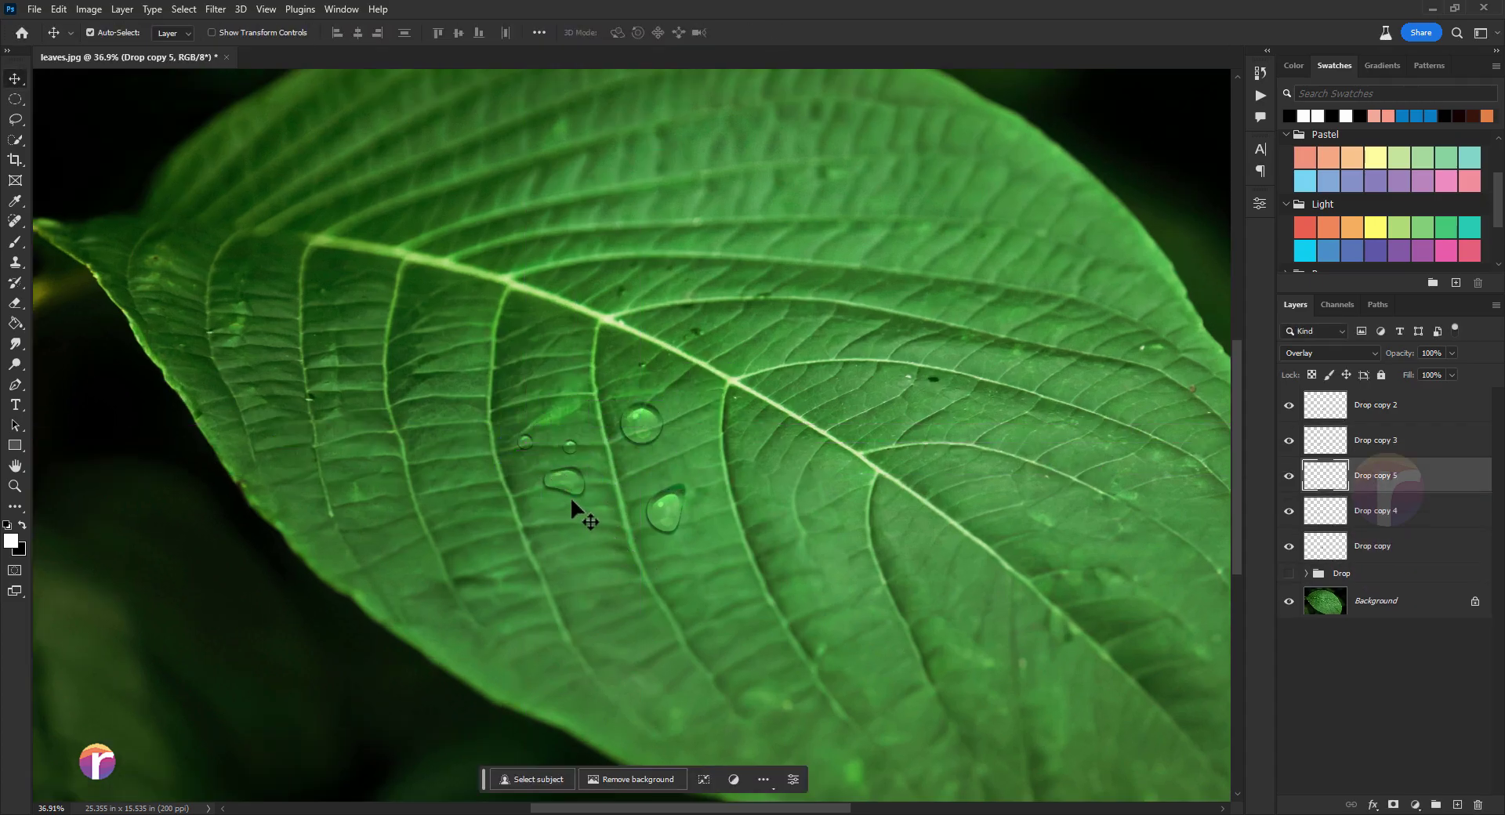
Add another small drop copy reshaped with Warp.
{"action": "key", "text": "ctrl+j"}
{"action": "key", "text": "ctrl+t"}
{"action": "scroll", "coordinate": [571, 437], "scroll_direction": "up", "scroll_amount": 1}
{"action": "right_click", "coordinate": [554, 427]}
{"action": "left_click", "coordinate": [577, 530]}
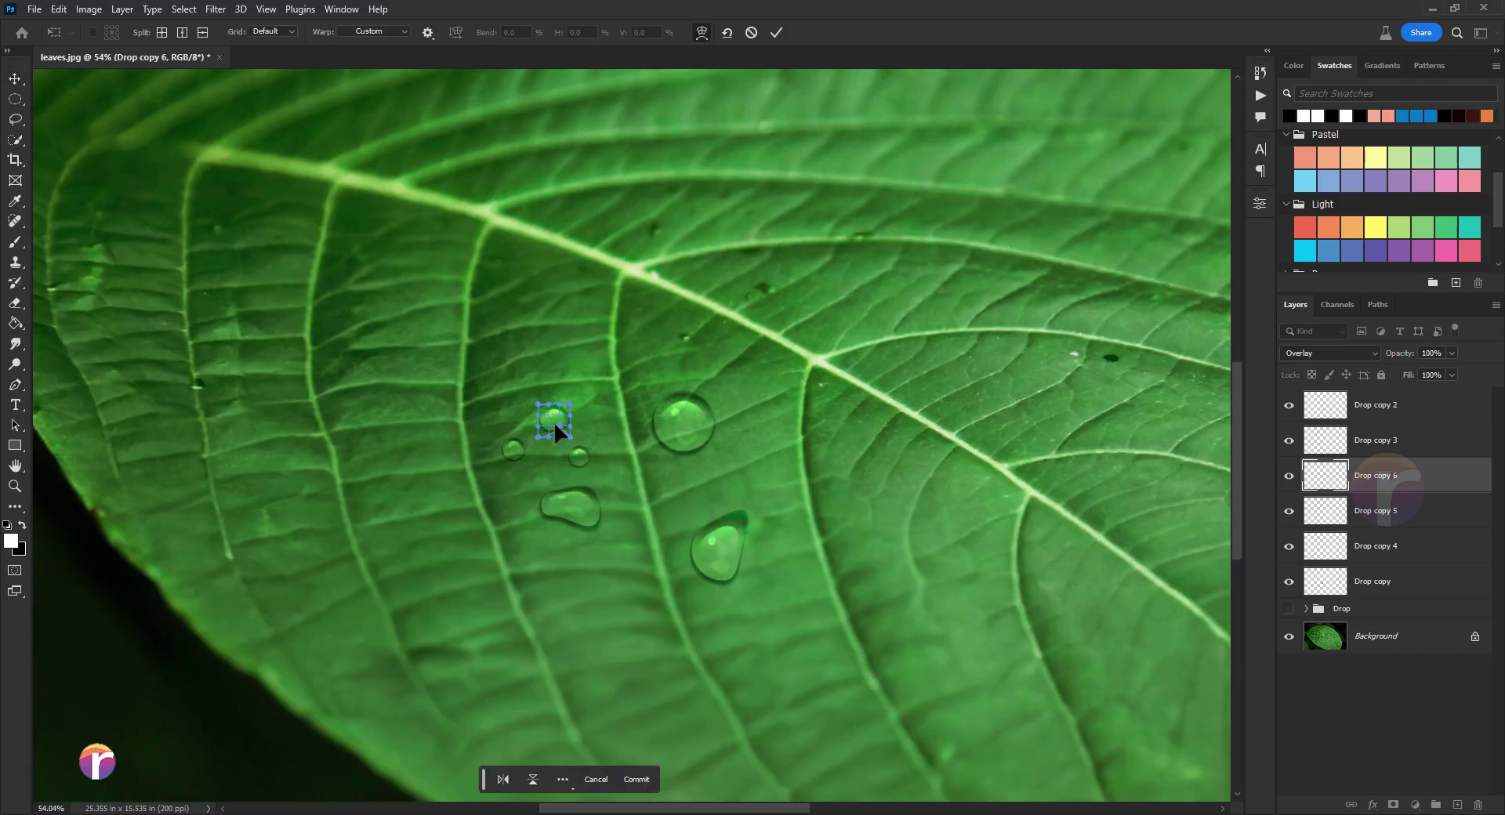
{"action": "key", "text": "Return"}
{"action": "scroll", "coordinate": [561, 440], "scroll_direction": "up", "scroll_amount": 2}
{"action": "scroll", "coordinate": [572, 430], "scroll_direction": "down", "scroll_amount": 2}
{"action": "scroll", "coordinate": [585, 484], "scroll_direction": "down", "scroll_amount": 2}
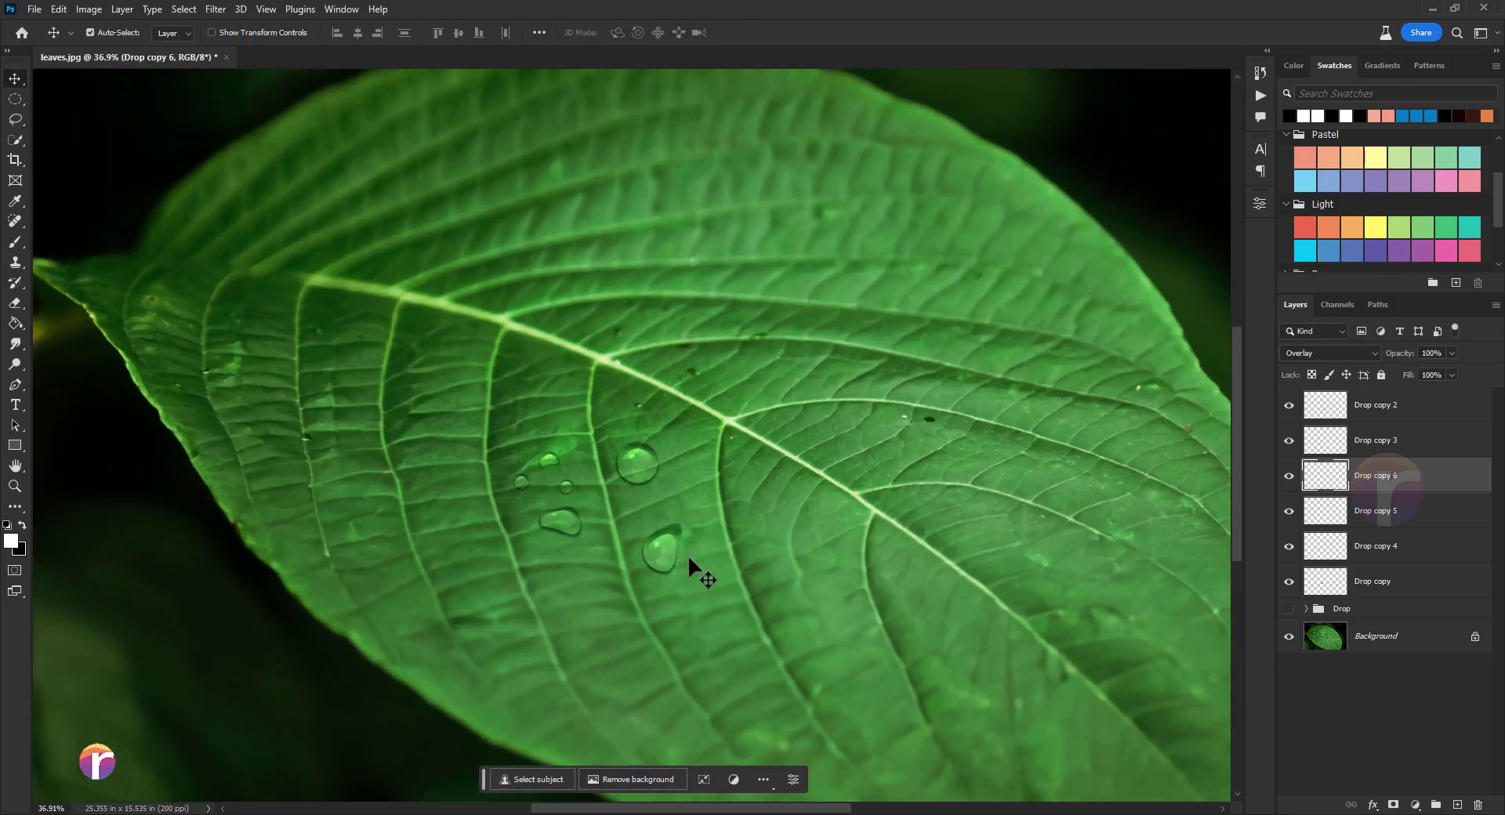
Copy the teardrop drop to a new spot on the leaf and rotate it.
{"action": "left_click", "coordinate": [672, 548]}
{"action": "left_click_drag", "start_coordinate": [672, 547], "coordinate": [449, 509]}
{"action": "key", "text": "ctrl+t"}
{"action": "scroll", "coordinate": [562, 523], "scroll_direction": "down", "scroll_amount": 1}
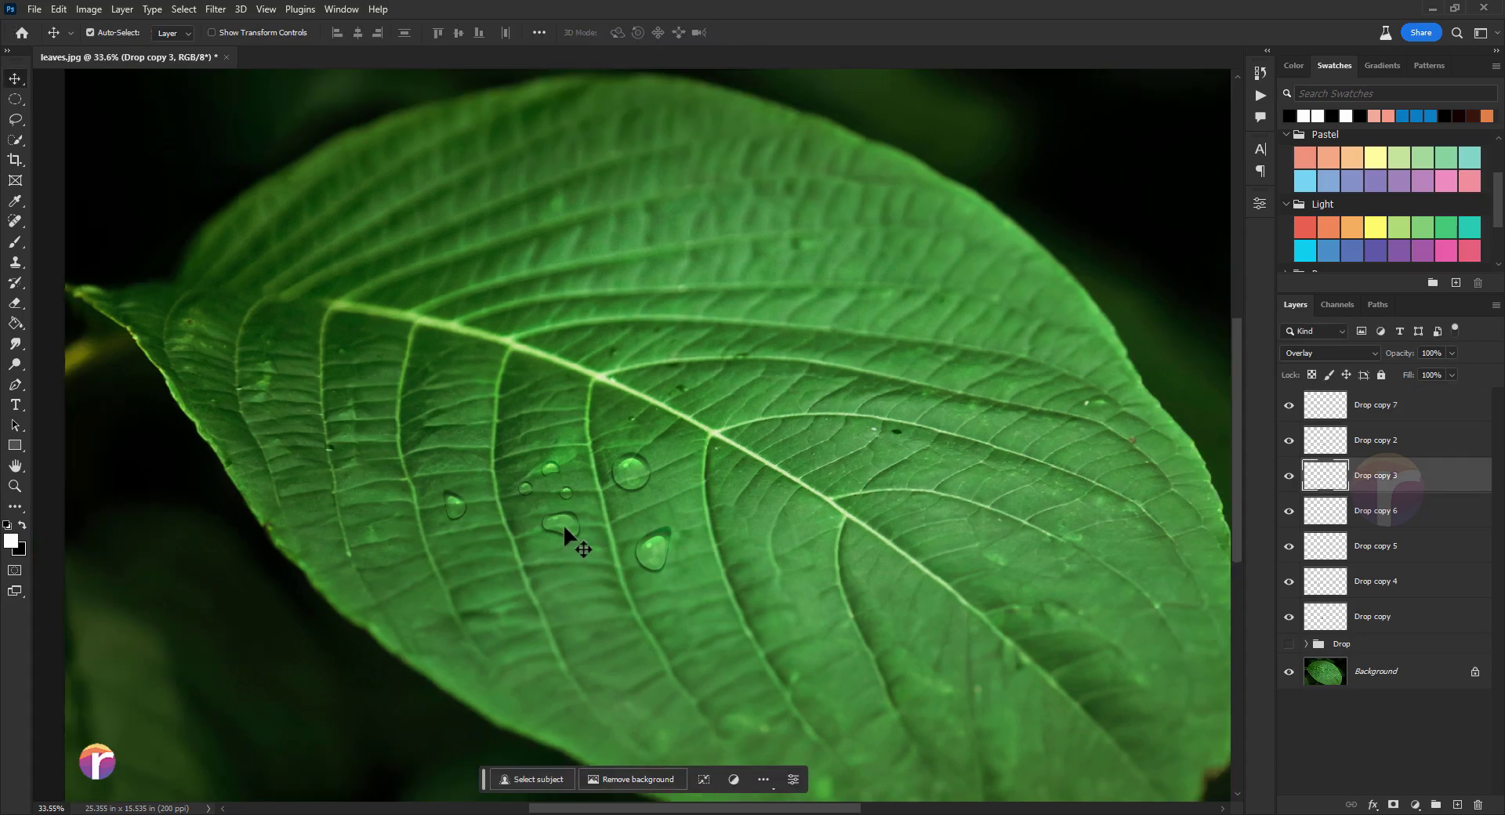
{"action": "left_click_drag", "start_coordinate": [562, 524], "coordinate": [753, 521]}
{"action": "key", "text": "ctrl+t"}
{"action": "left_click_drag", "start_coordinate": [791, 470], "coordinate": [796, 492]}
{"action": "key", "text": "Return"}
{"action": "scroll", "coordinate": [685, 577], "scroll_direction": "up", "scroll_amount": 1}
Duplicate another drop and move it to a new place on the leaf.
{"action": "left_click", "coordinate": [652, 476]}
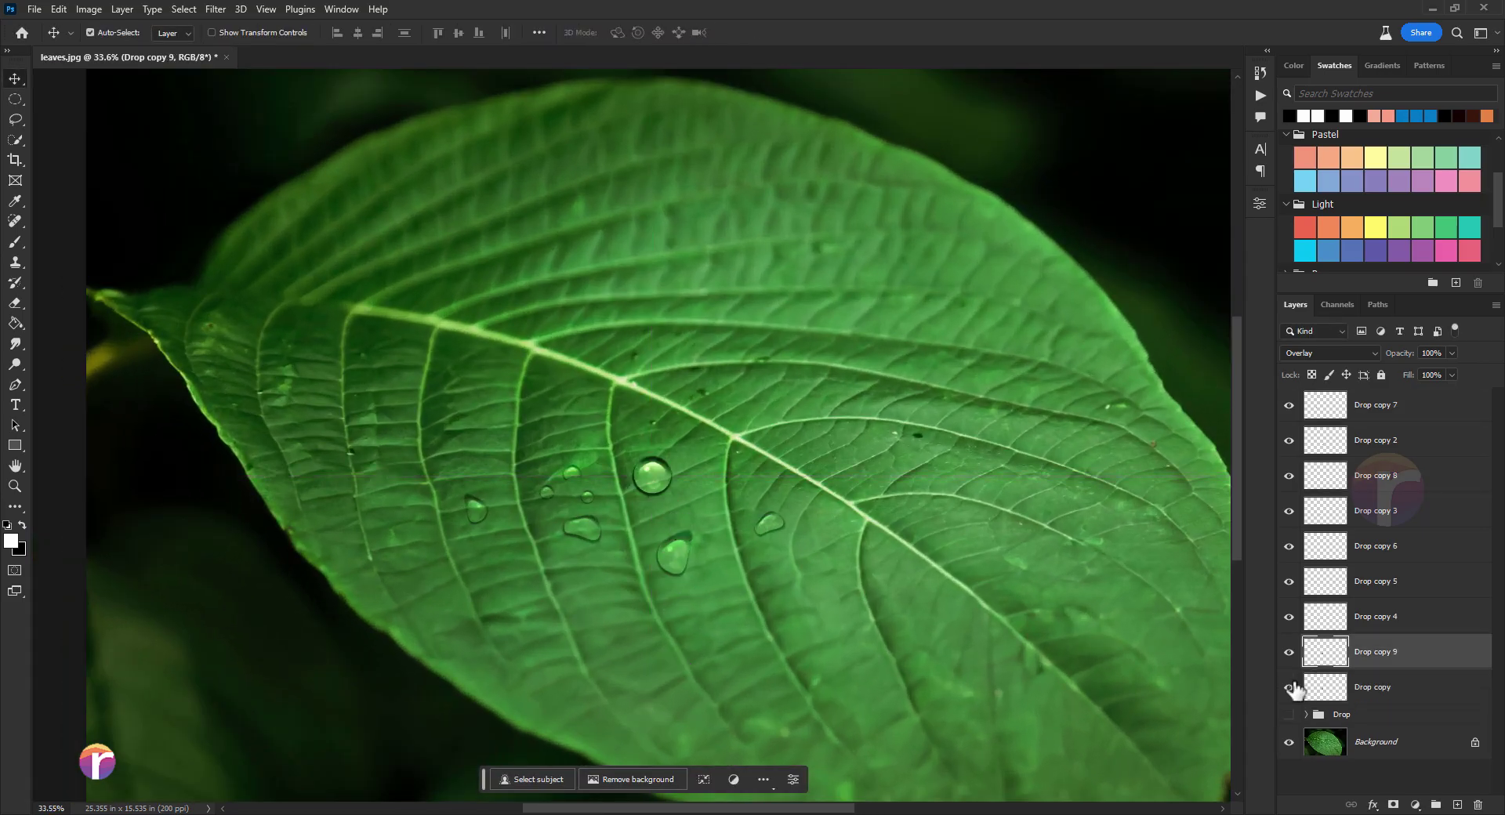
{"action": "key", "text": "ctrl+j"}
{"action": "key", "text": "ctrl+t"}
{"action": "right_click", "coordinate": [662, 161]}
{"action": "key", "text": "Return"}
{"action": "key", "text": "v"}
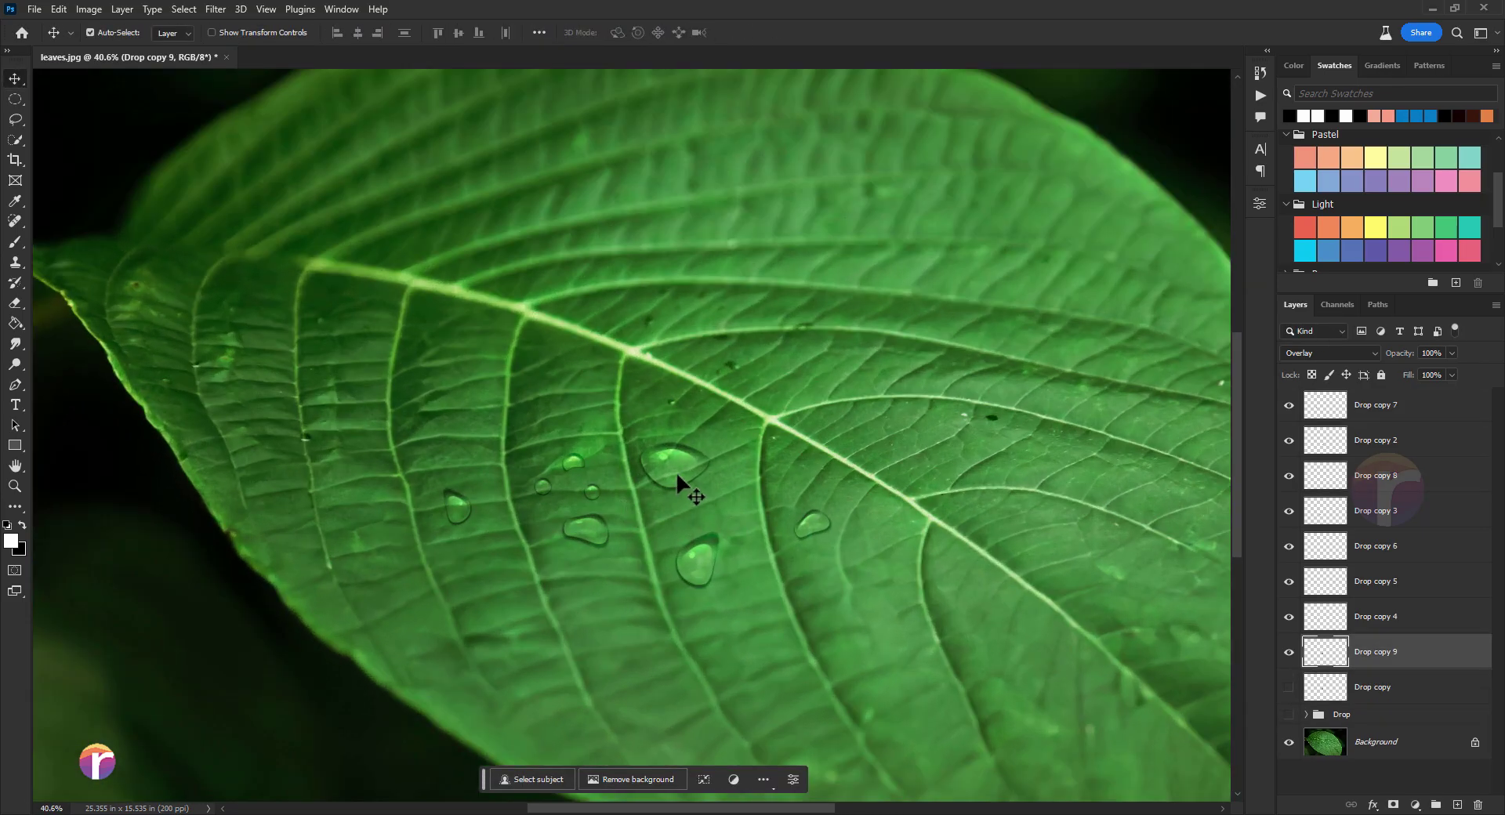
{"action": "left_click_drag", "start_coordinate": [675, 472], "coordinate": [686, 548]}
Add two more transformed drop copies, up to Drop copy 12.
{"action": "key", "text": "ctrl+j"}
{"action": "key", "text": "ctrl+t"}
{"action": "scroll", "coordinate": [682, 523], "scroll_direction": "up", "scroll_amount": 1}
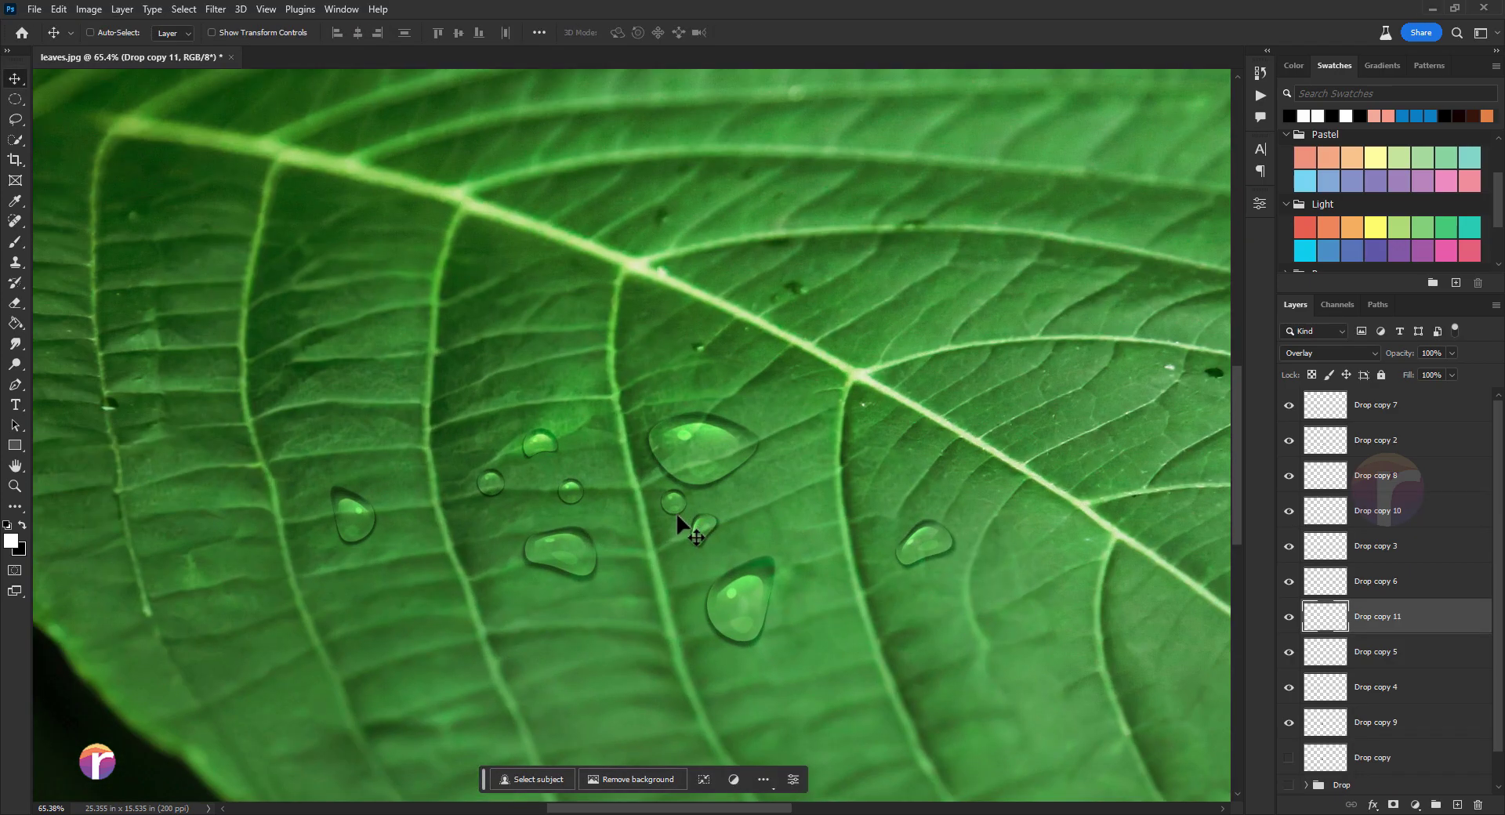
{"action": "scroll", "coordinate": [682, 524], "scroll_direction": "up", "scroll_amount": 1}
{"action": "scroll", "coordinate": [690, 532], "scroll_direction": "down", "scroll_amount": 1}
{"action": "key", "text": "Return"}
{"action": "scroll", "coordinate": [674, 529], "scroll_direction": "down", "scroll_amount": 1}
{"action": "scroll", "coordinate": [671, 529], "scroll_direction": "up", "scroll_amount": 1}
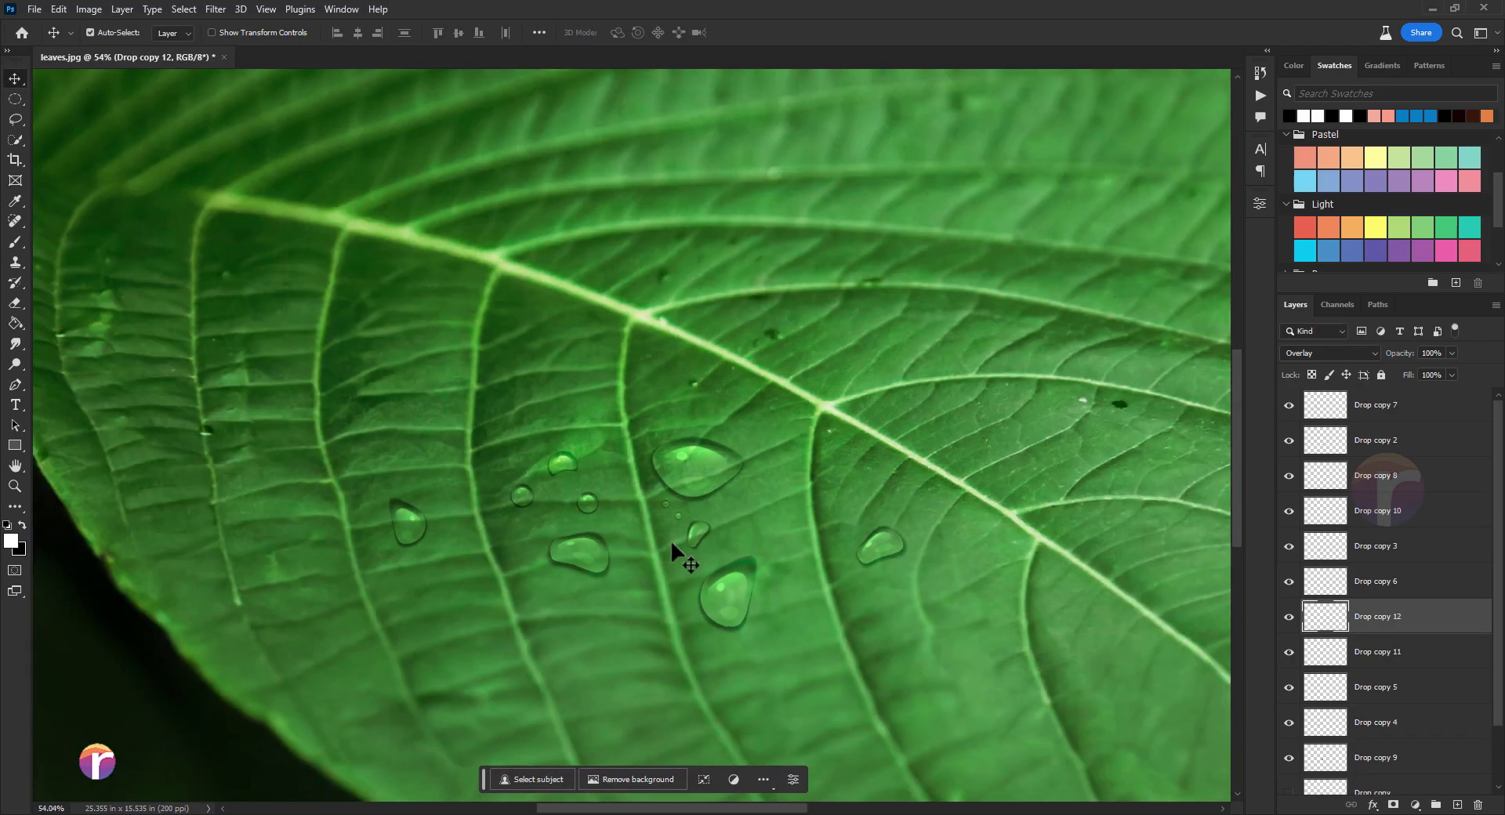
{"action": "key", "text": "ctrl+j"}
{"action": "key", "text": "ctrl+t"}
{"action": "key", "text": "Return"}
{"action": "scroll", "coordinate": [627, 517], "scroll_direction": "down", "scroll_amount": 2}
{"action": "scroll", "coordinate": [619, 548], "scroll_direction": "down", "scroll_amount": 1}
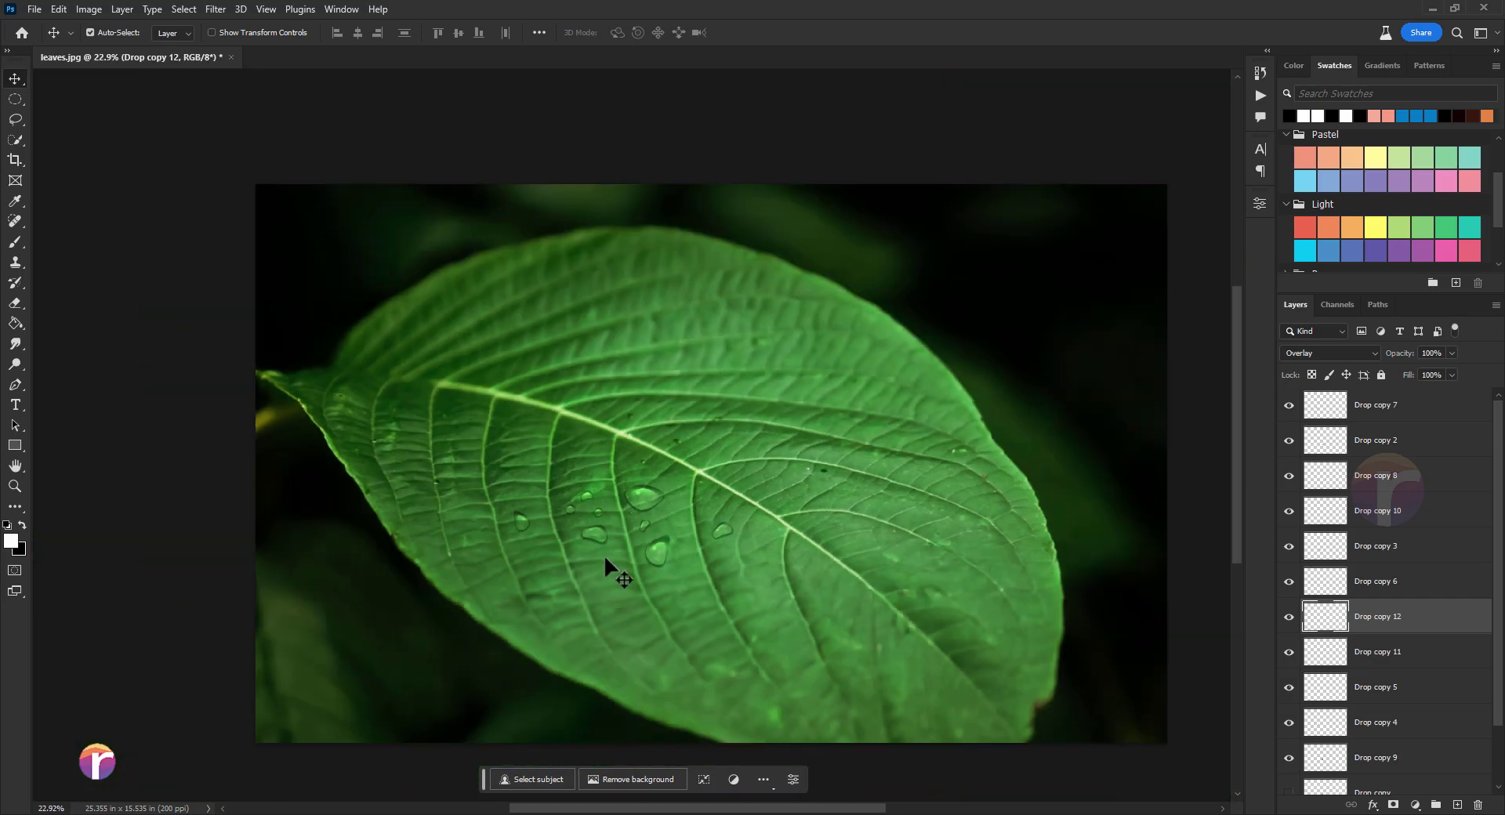
{"action": "scroll", "coordinate": [658, 560], "scroll_direction": "up", "scroll_amount": 2}
Copy a drop to the lower left of the cluster and warp it as Drop copy 13.
{"action": "left_click_drag", "start_coordinate": [697, 563], "coordinate": [627, 592]}
{"action": "key", "text": "ctrl+t"}
{"action": "right_click", "coordinate": [627, 607]}
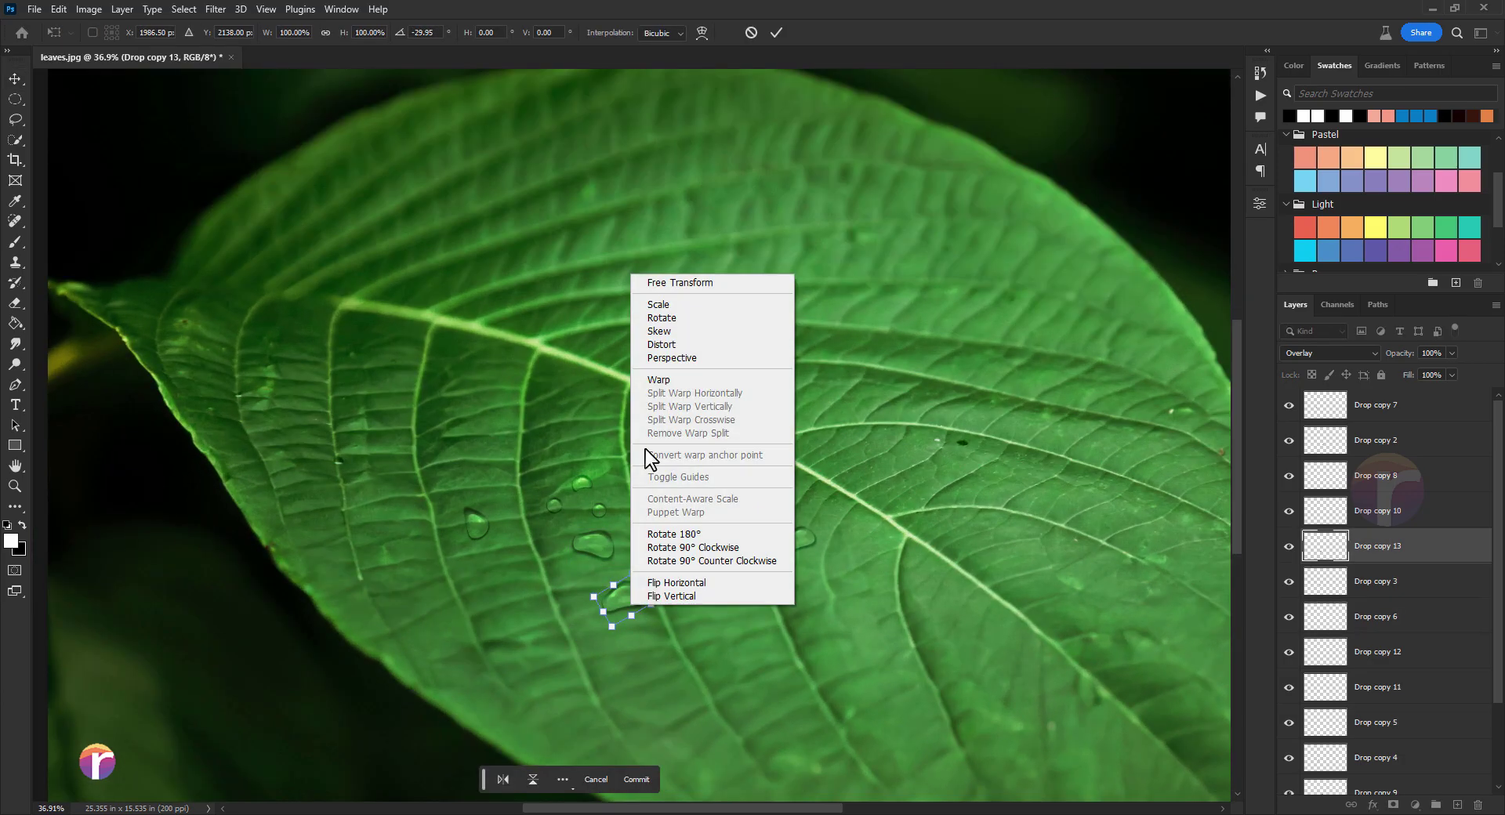
{"action": "left_click", "coordinate": [650, 380]}
{"action": "key", "text": "Return"}
{"action": "scroll", "coordinate": [619, 580], "scroll_direction": "up", "scroll_amount": 2}
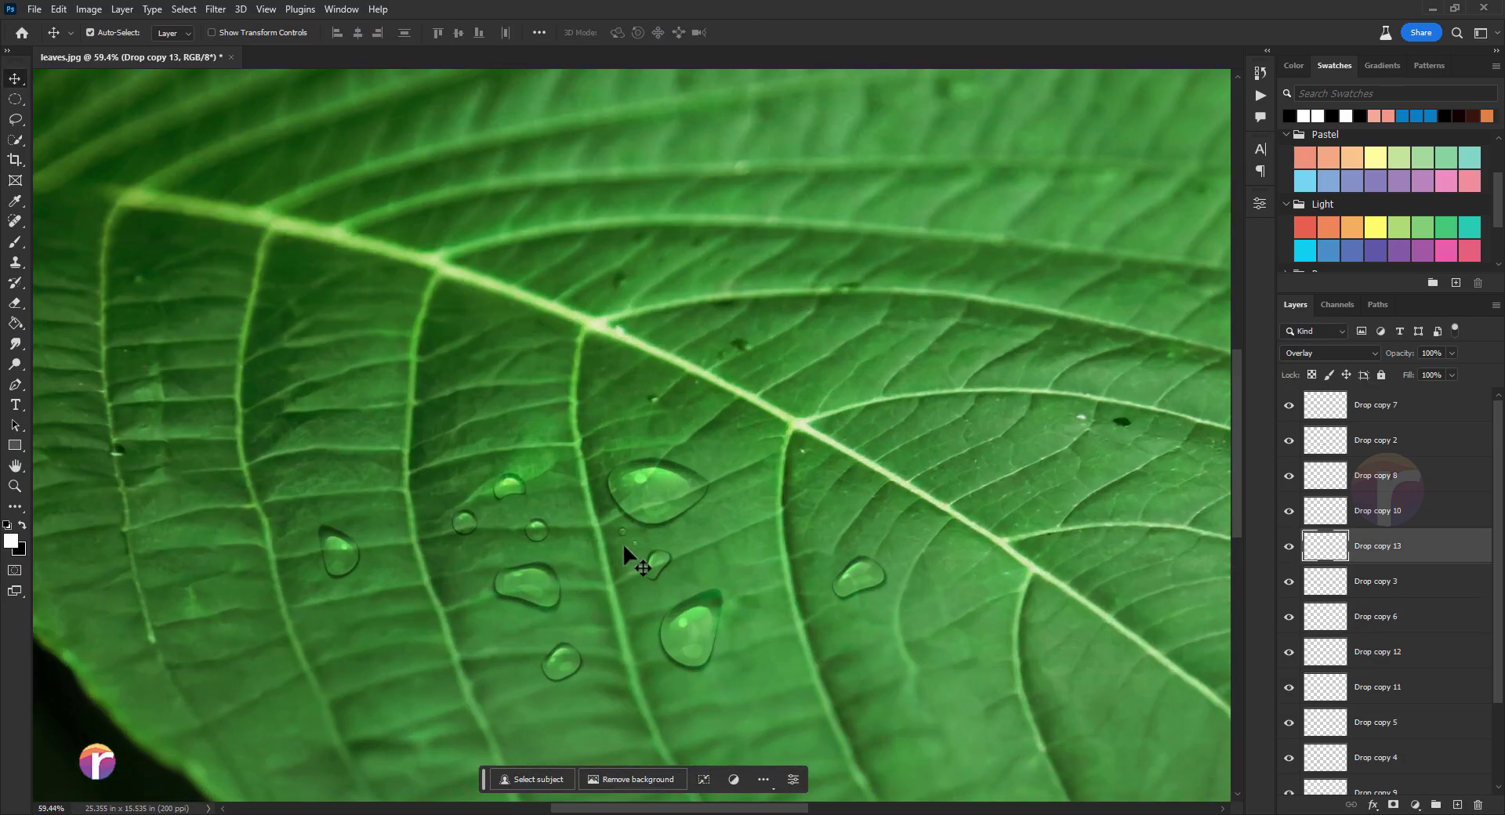
Copy another drop onto the leaf.
{"action": "mouse_move", "coordinate": [469, 605]}
{"action": "left_mouse_down"}
{"action": "mouse_move", "coordinate": [521, 612]}
{"action": "mouse_move", "coordinate": [663, 554]}
{"action": "left_mouse_up"}
{"action": "scroll", "coordinate": [524, 550], "scroll_direction": "down", "scroll_amount": 2}
{"action": "scroll", "coordinate": [605, 615], "scroll_direction": "down", "scroll_amount": 3}
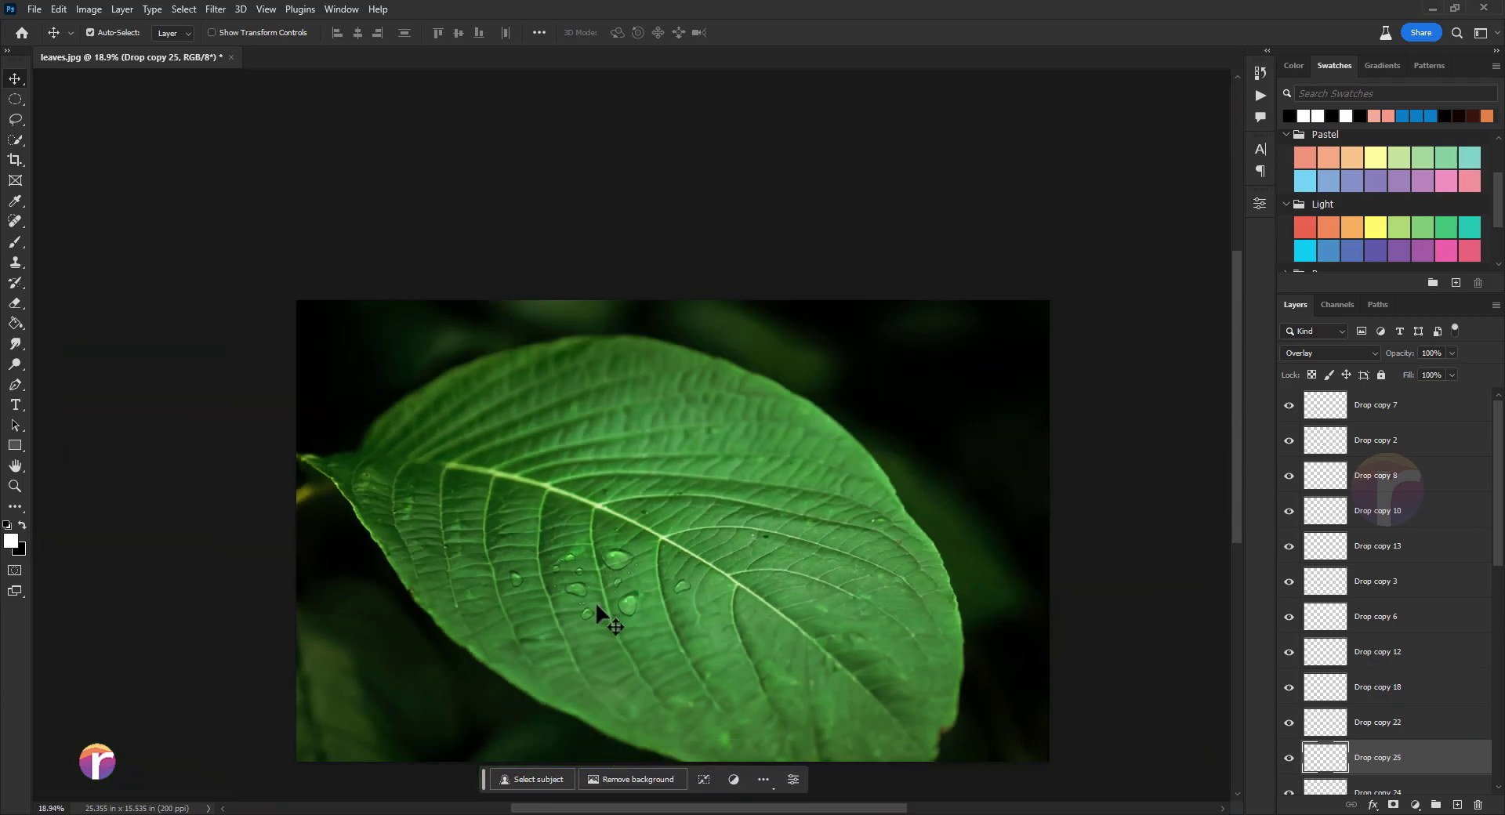
{"action": "scroll", "coordinate": [700, 580], "scroll_direction": "up", "scroll_amount": 2}
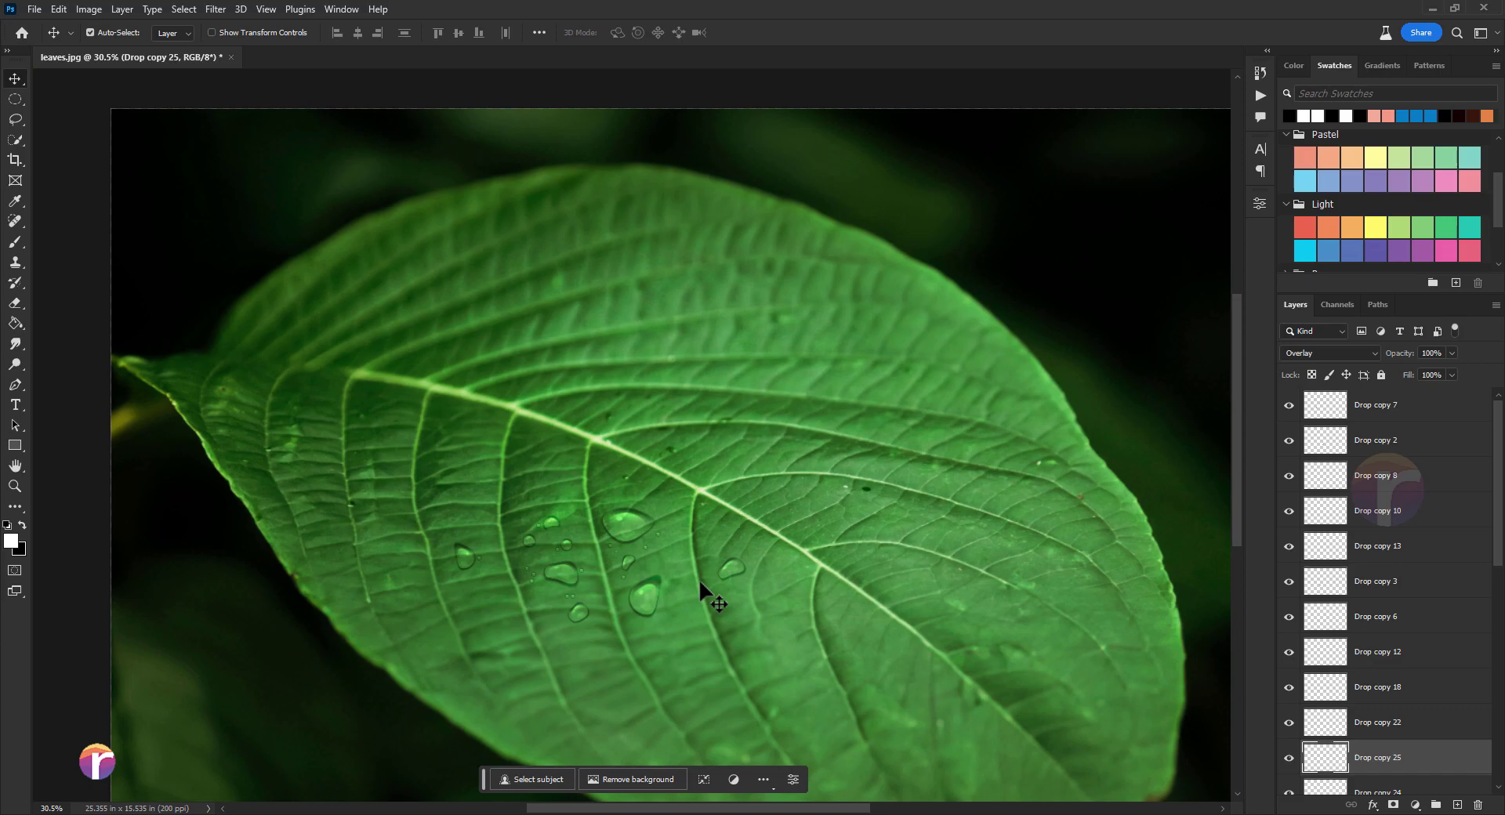
{"action": "scroll", "coordinate": [698, 580], "scroll_direction": "up", "scroll_amount": 1}
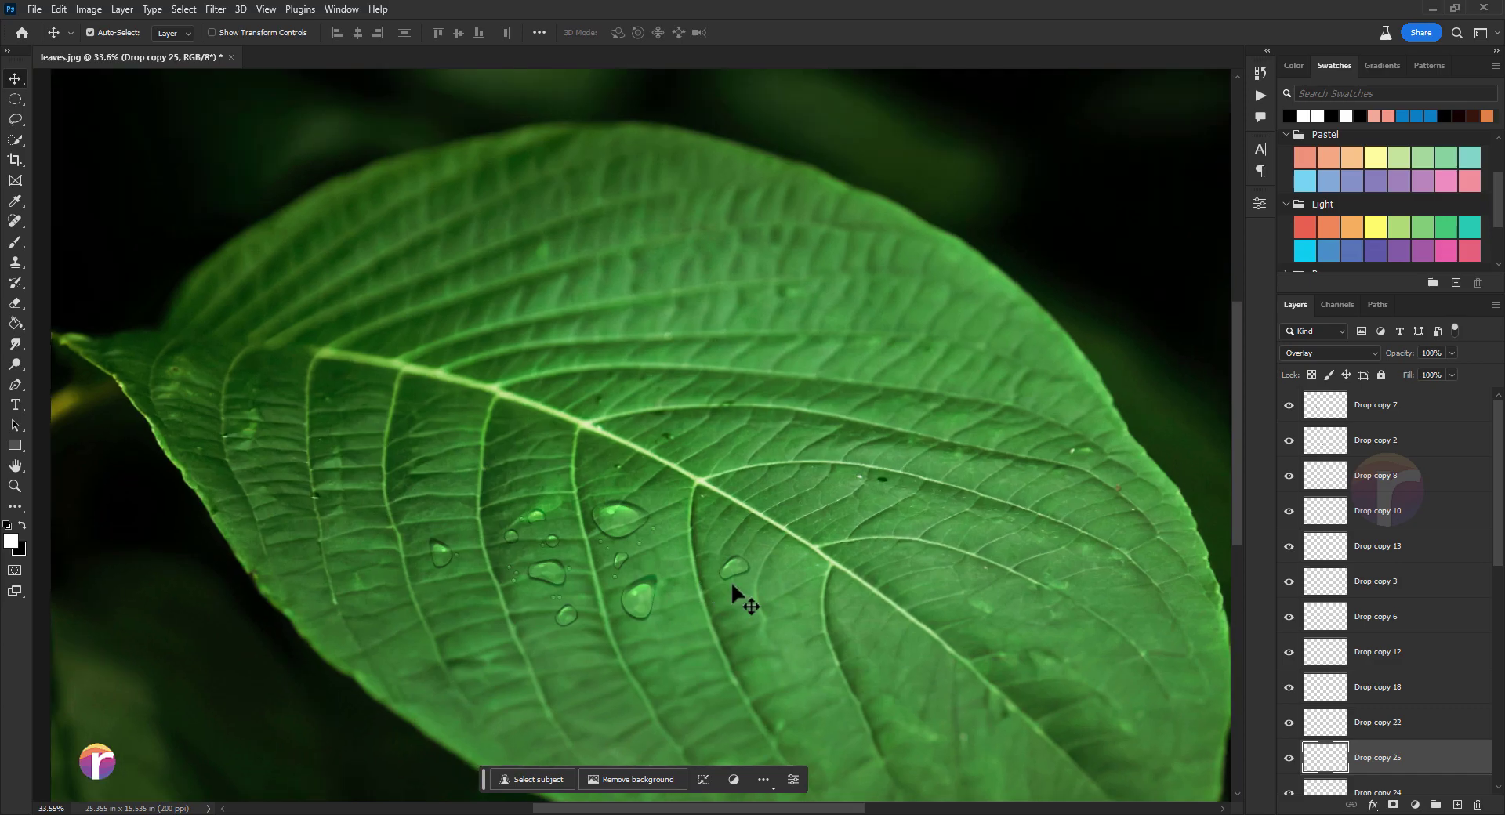
Select Drop copy 7 at the top of the droplet copies and scroll the layer list.
{"action": "left_click", "coordinate": [1363, 406]}
{"action": "scroll", "coordinate": [1359, 595], "scroll_direction": "down", "scroll_amount": 3}
{"action": "scroll", "coordinate": [1359, 605], "scroll_direction": "down", "scroll_amount": 3}
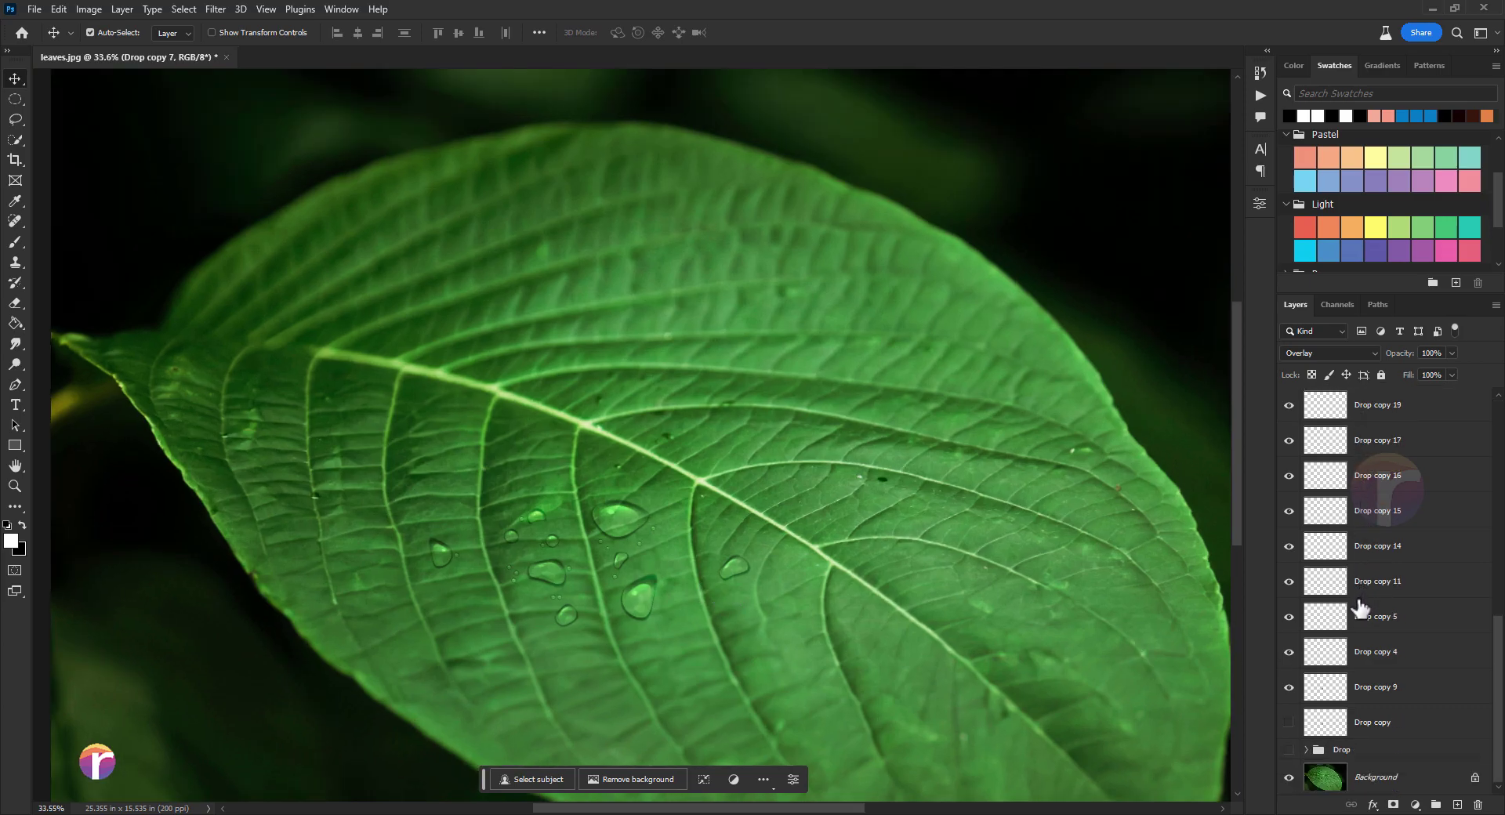
Extend the selection to Drop copy 9 and group the droplet copies into Group 1.
{"action": "left_click", "coordinate": [1362, 693], "text": "shift"}
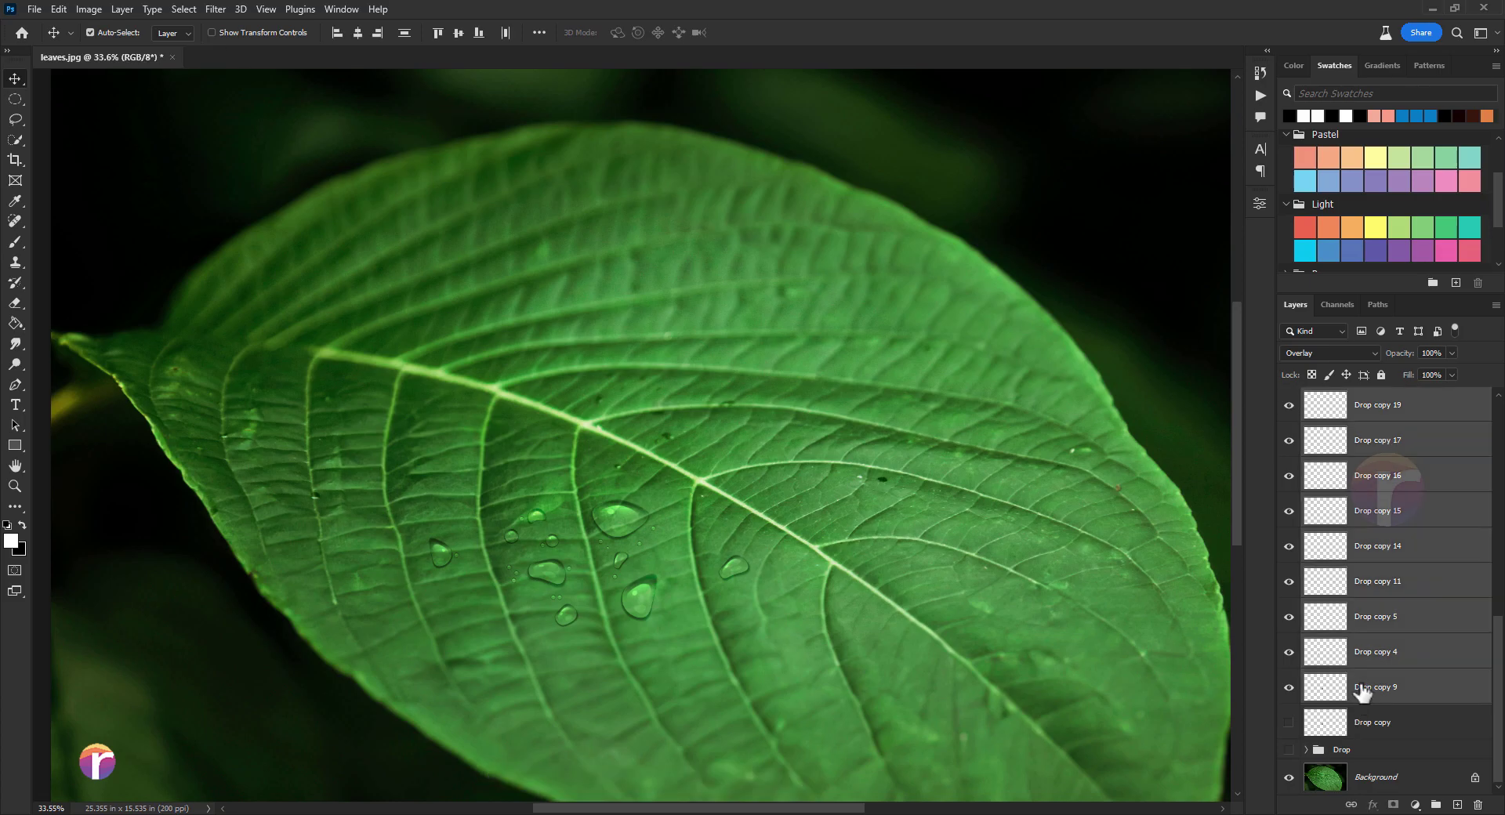
{"action": "key", "text": "ctrl+g"}
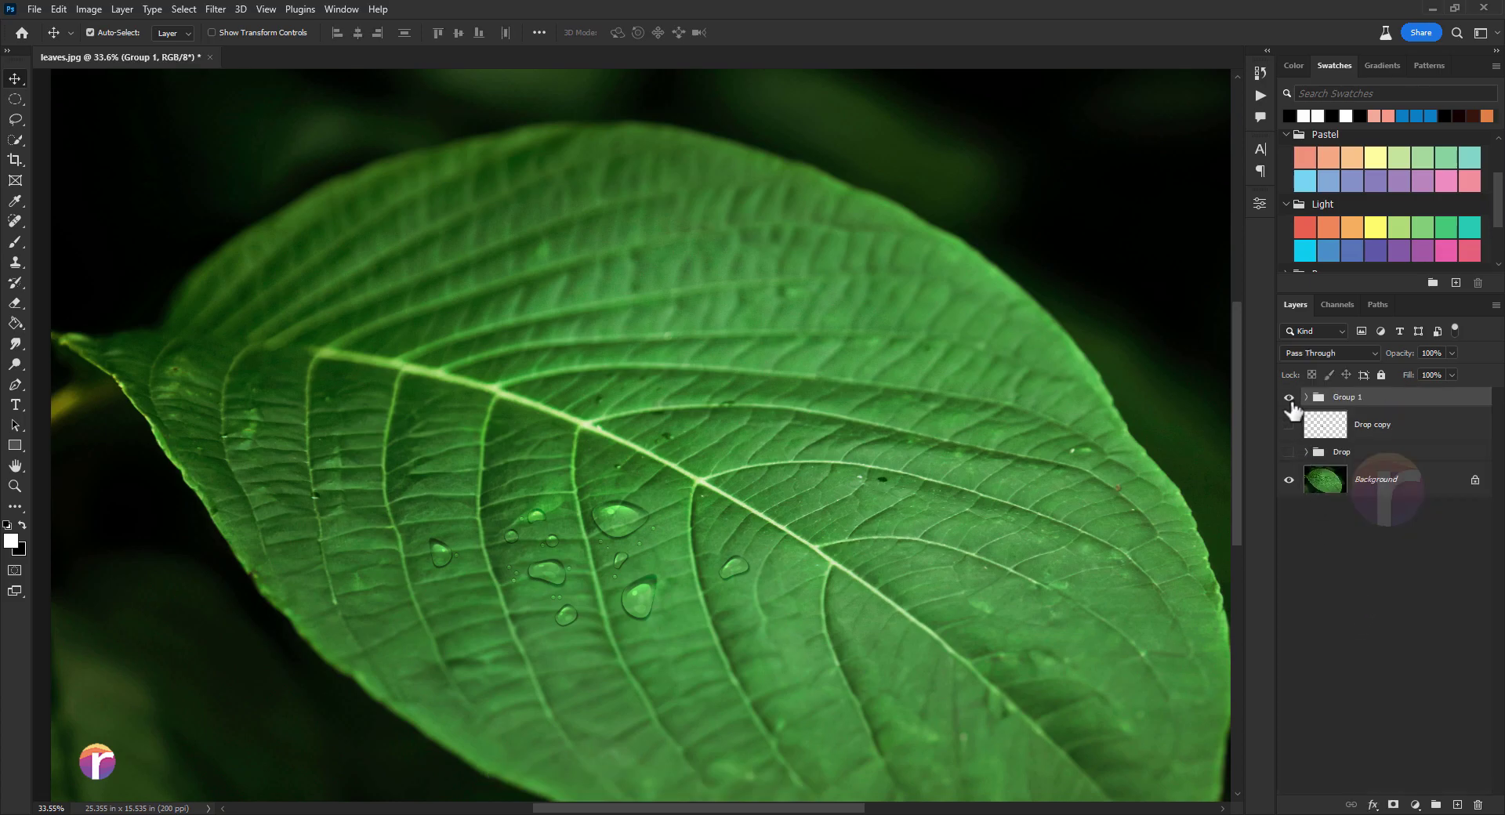
{"action": "left_click", "coordinate": [1288, 397]}
{"action": "scroll", "coordinate": [646, 573], "scroll_direction": "up", "scroll_amount": 1}
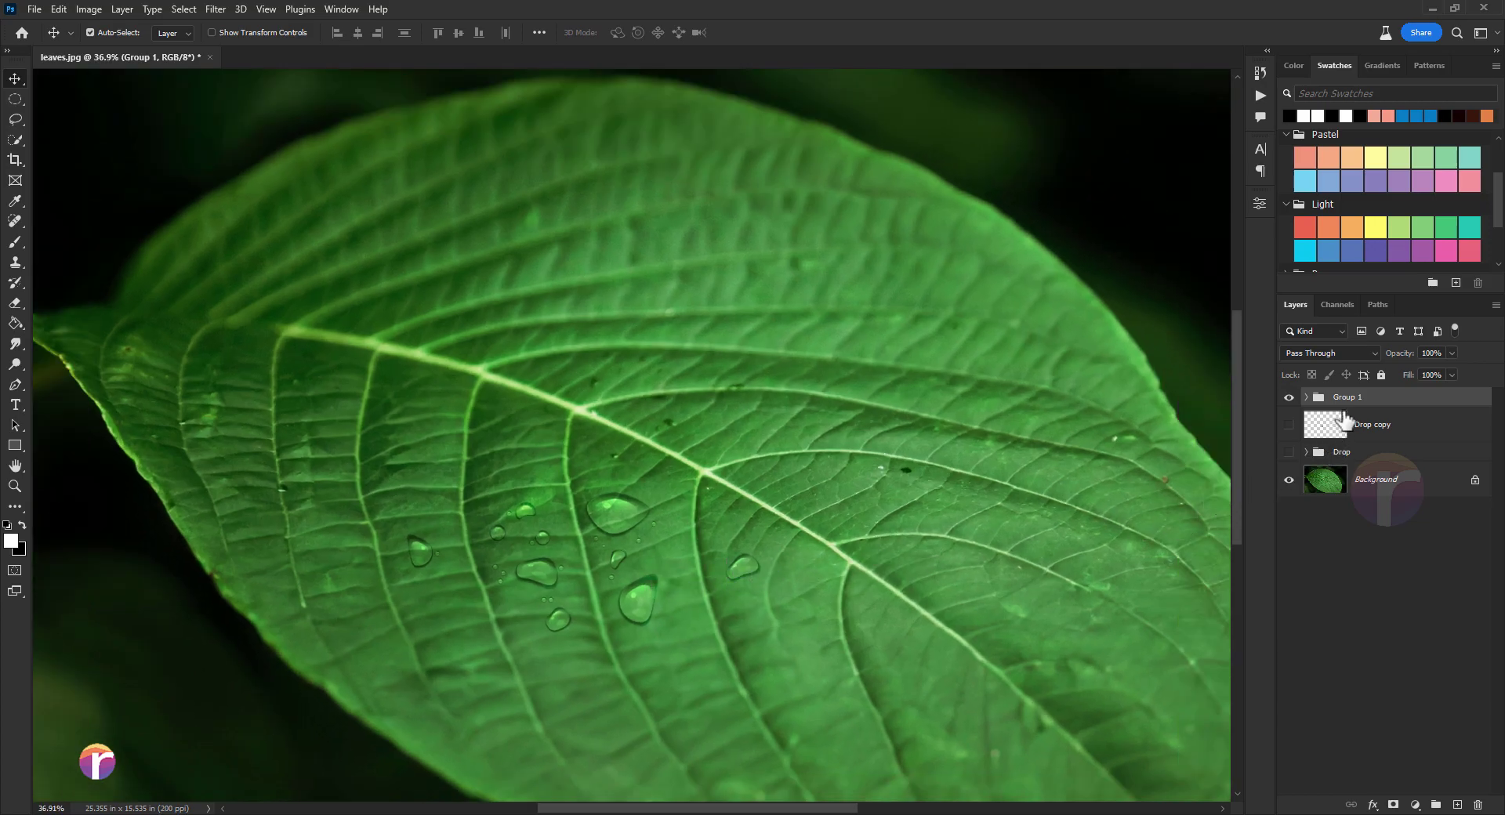
Convert Group 1 into a smart object blended in Overlay mode.
{"action": "right_click", "coordinate": [1399, 401]}
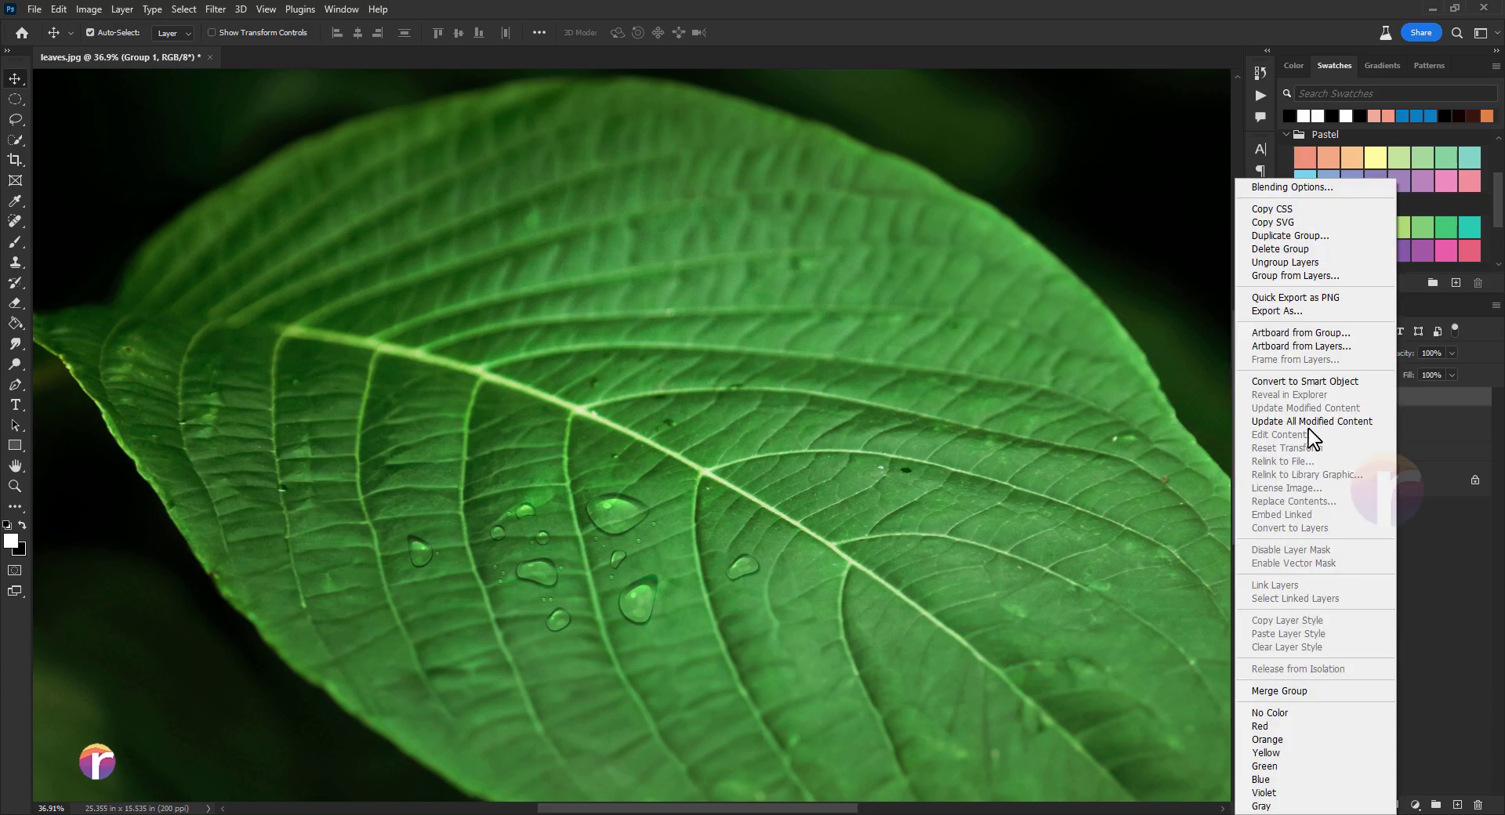
{"action": "left_click", "coordinate": [1301, 382]}
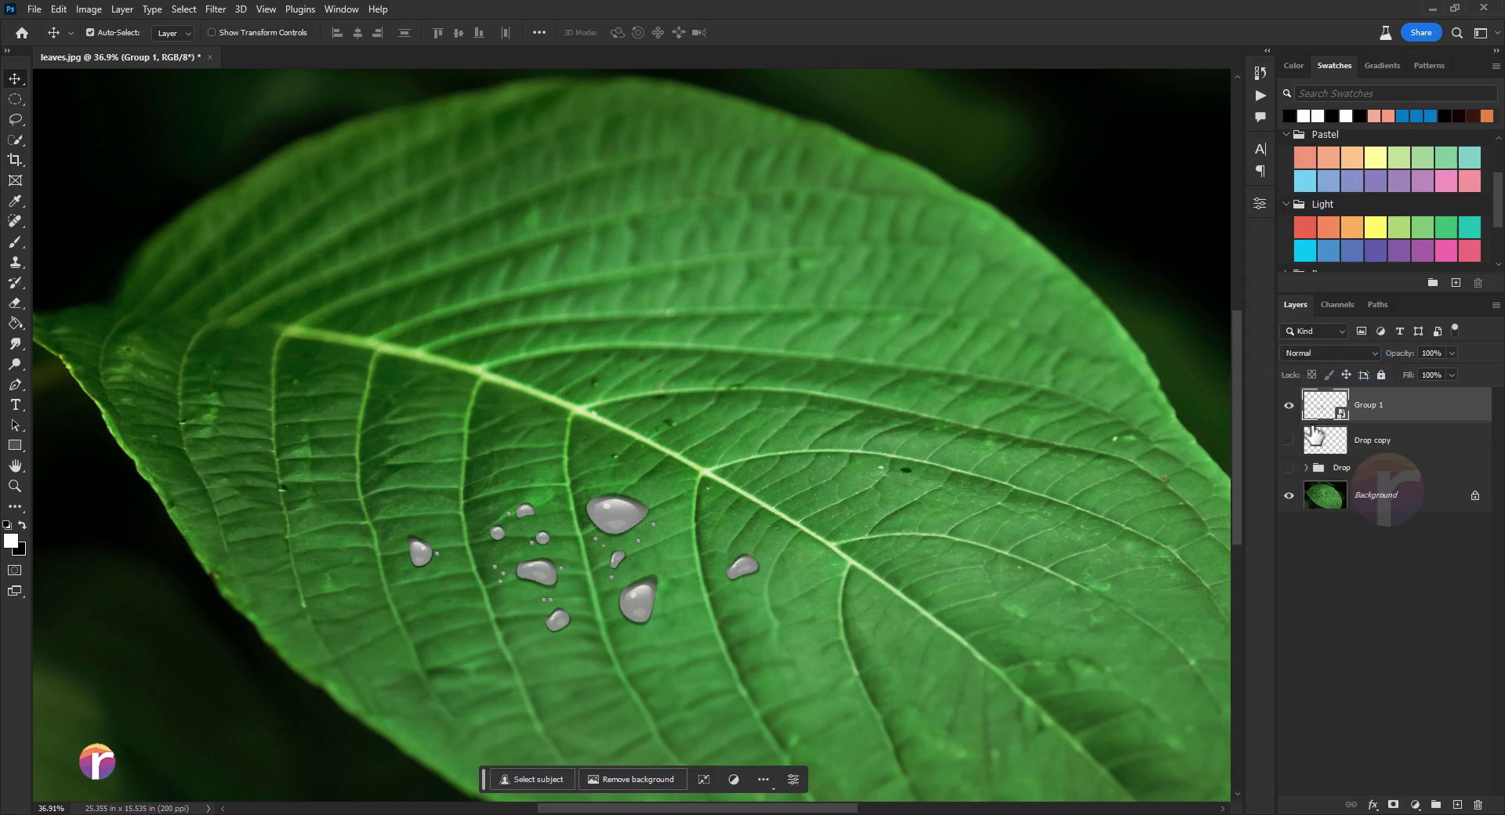
{"action": "left_click", "coordinate": [1306, 357]}
{"action": "left_click", "coordinate": [1300, 537]}
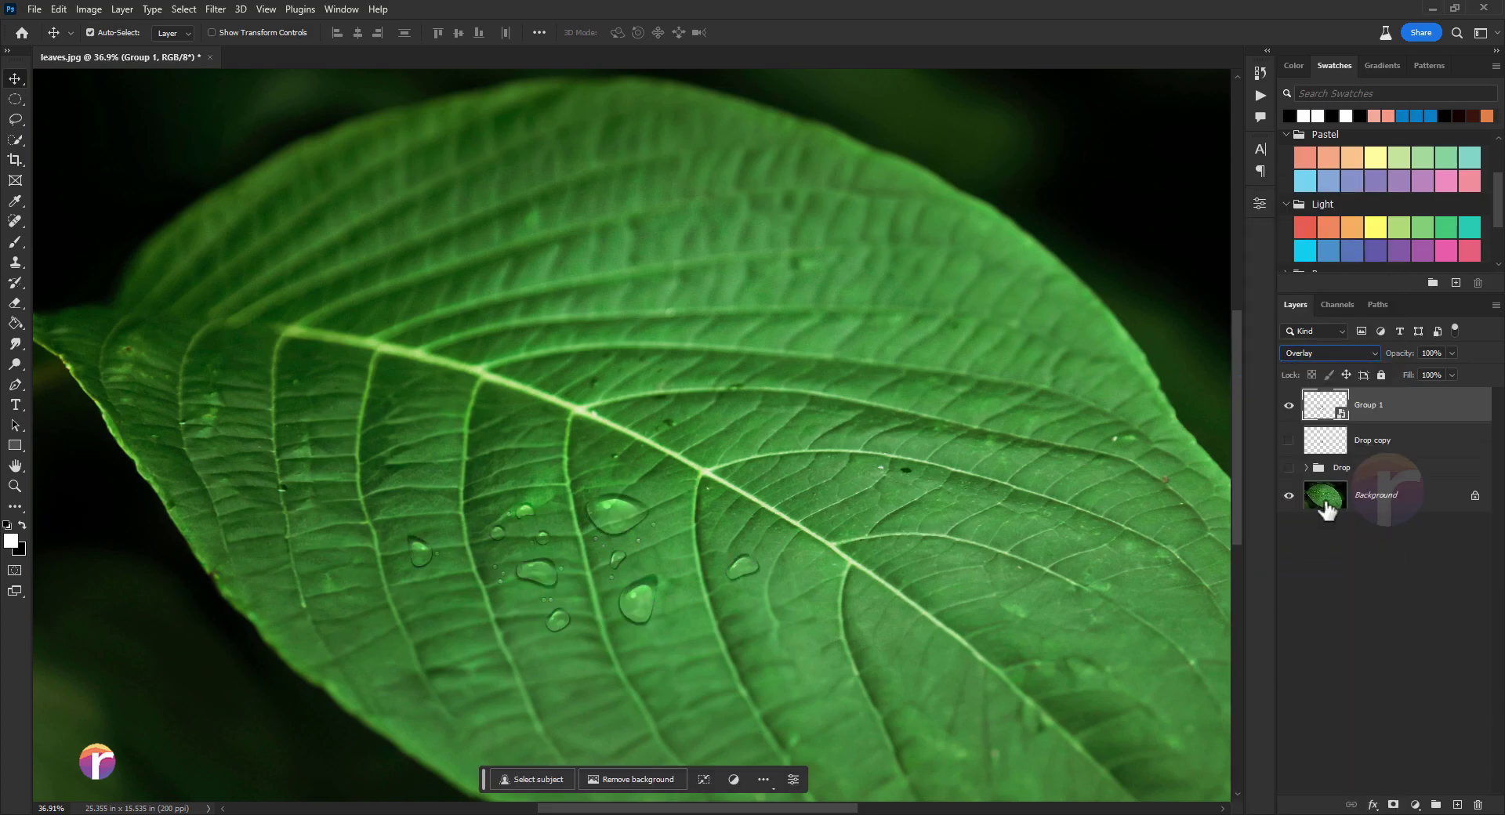
Load the droplet shapes as a selection, brush highlights on new Layer 6, then deselect.
{"action": "left_click", "coordinate": [1330, 414], "text": "ctrl"}
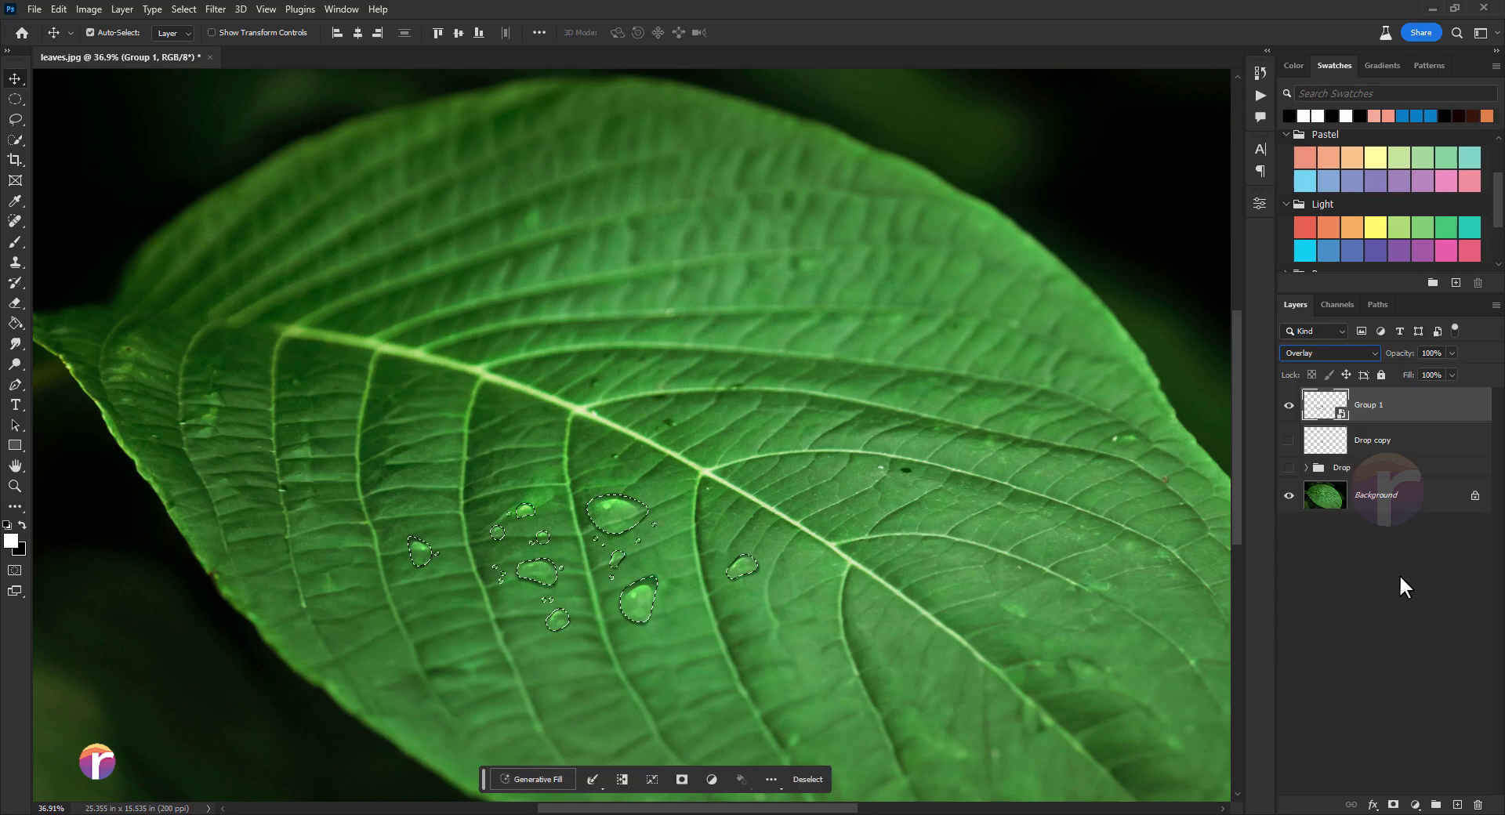
{"action": "left_click", "coordinate": [1456, 805]}
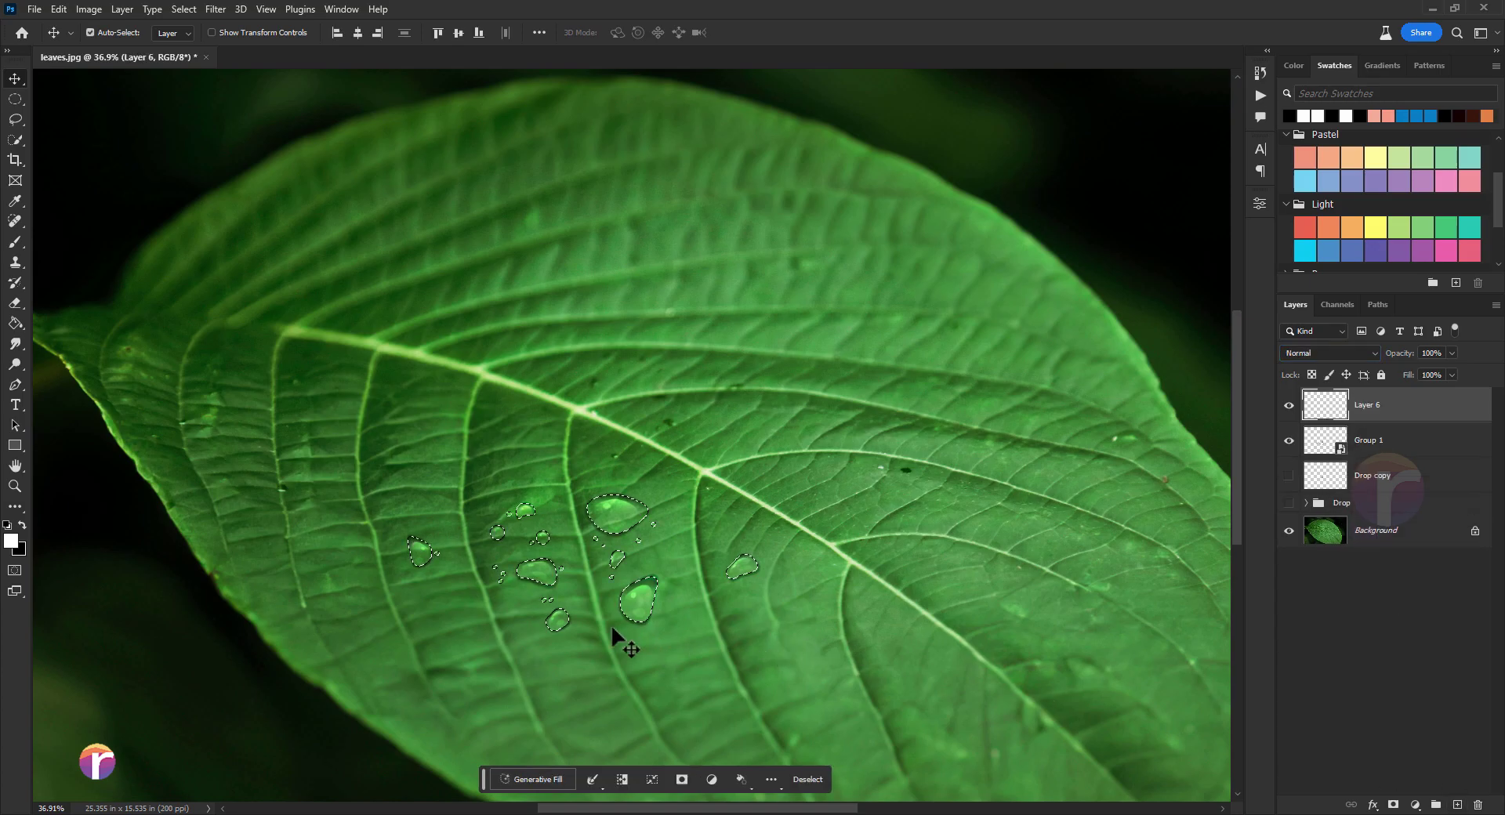
{"action": "scroll", "coordinate": [604, 620], "scroll_direction": "up", "scroll_amount": 2}
{"action": "left_click", "coordinate": [15, 241]}
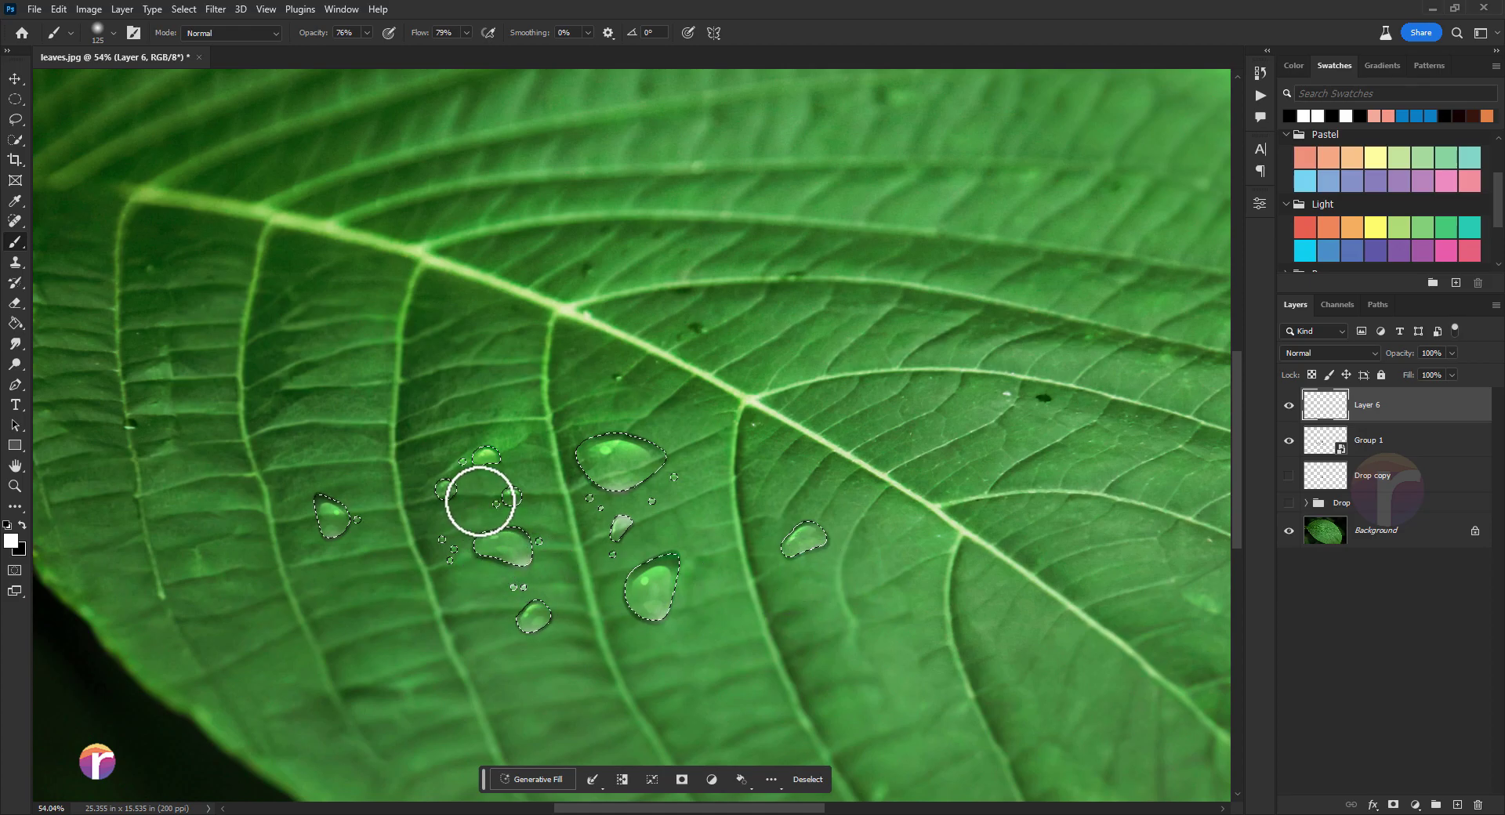
{"action": "key", "text": "ctrl+d"}
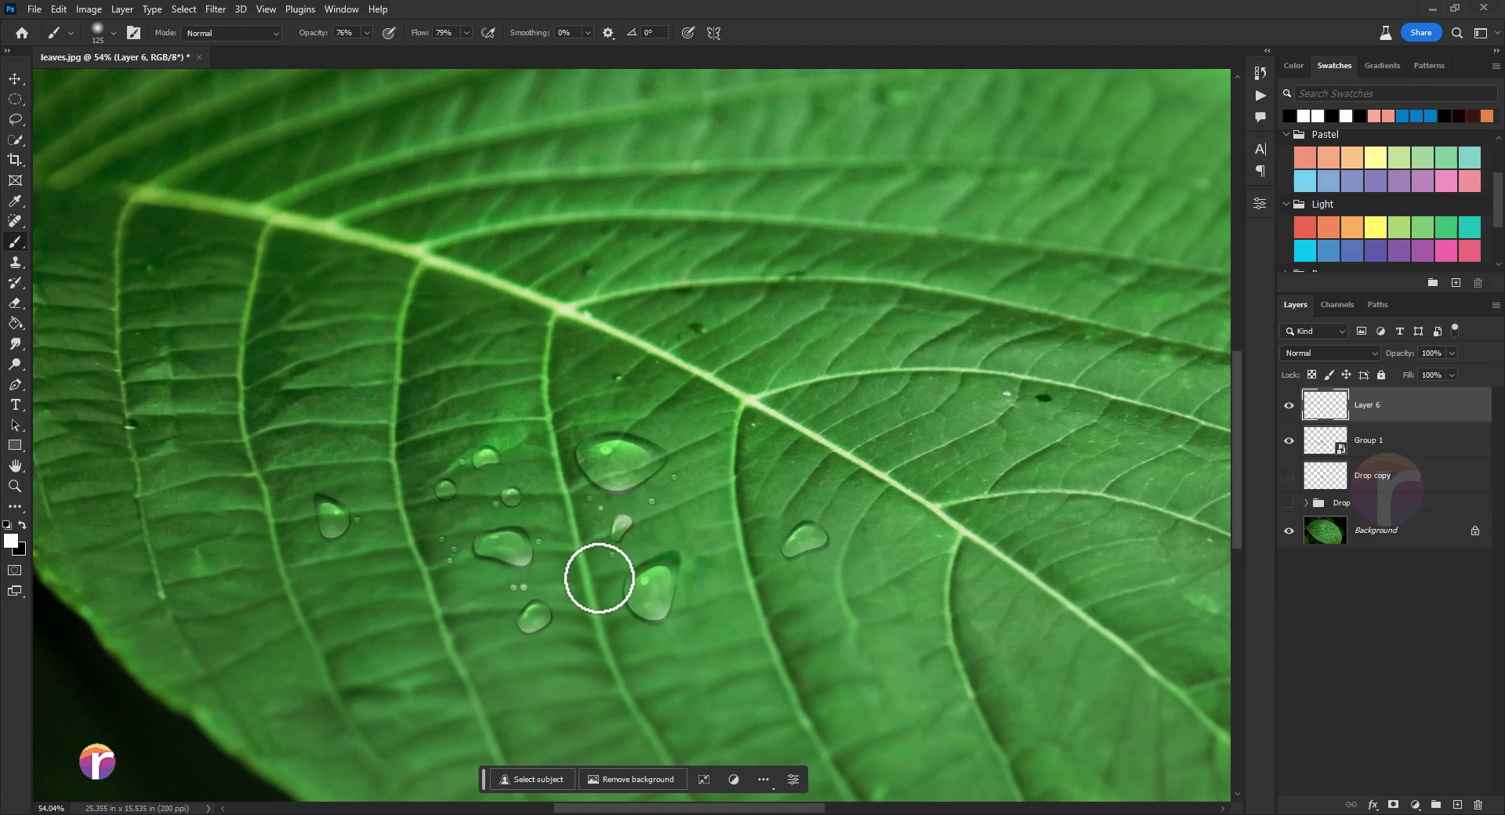
{"action": "scroll", "coordinate": [608, 588], "scroll_direction": "down", "scroll_amount": 2}
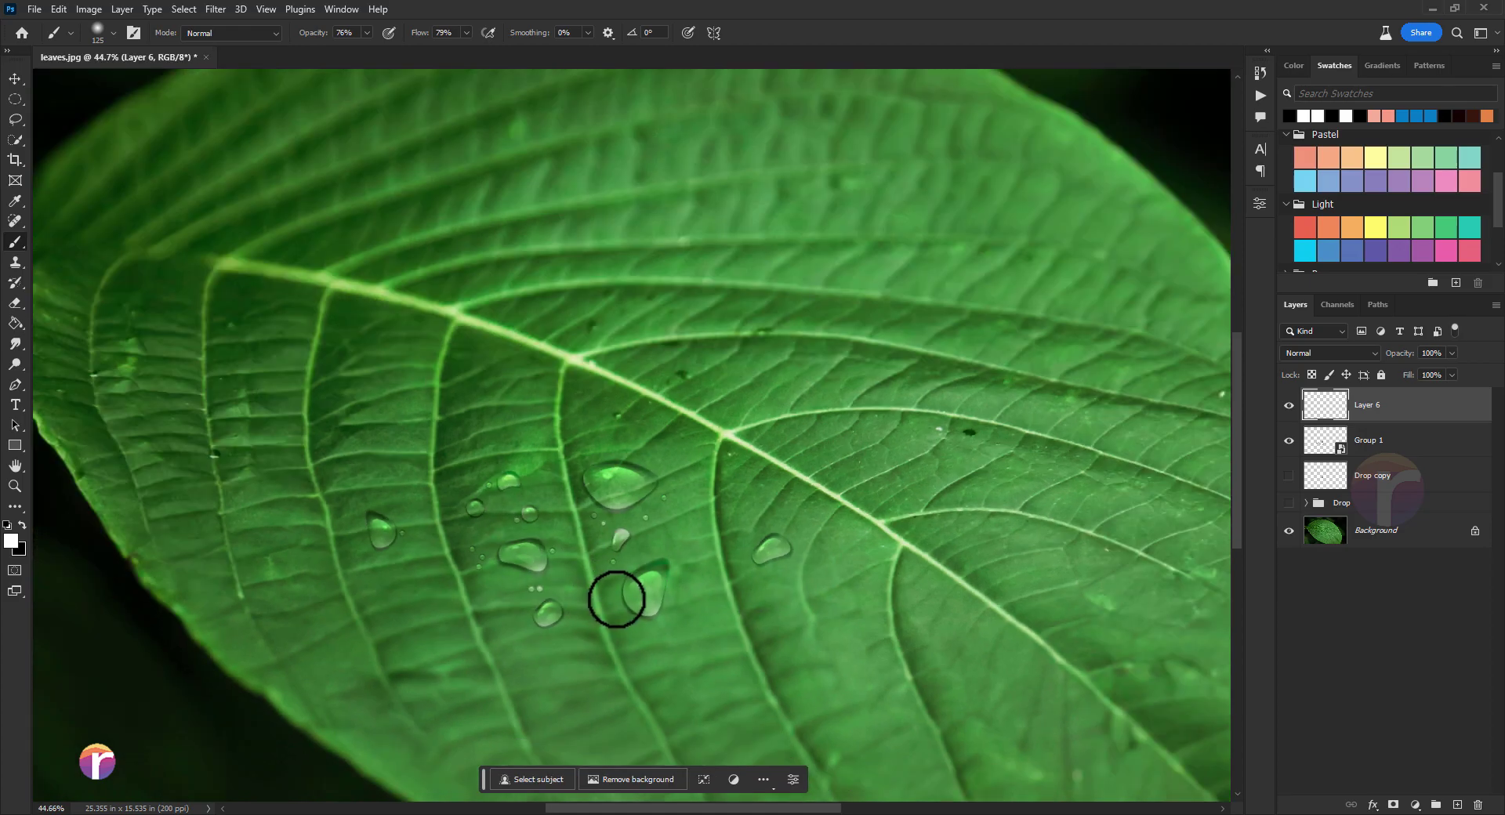
Set Layer 6 to Overlay and toggle its visibility to compare the highlights.
{"action": "left_click", "coordinate": [1298, 353]}
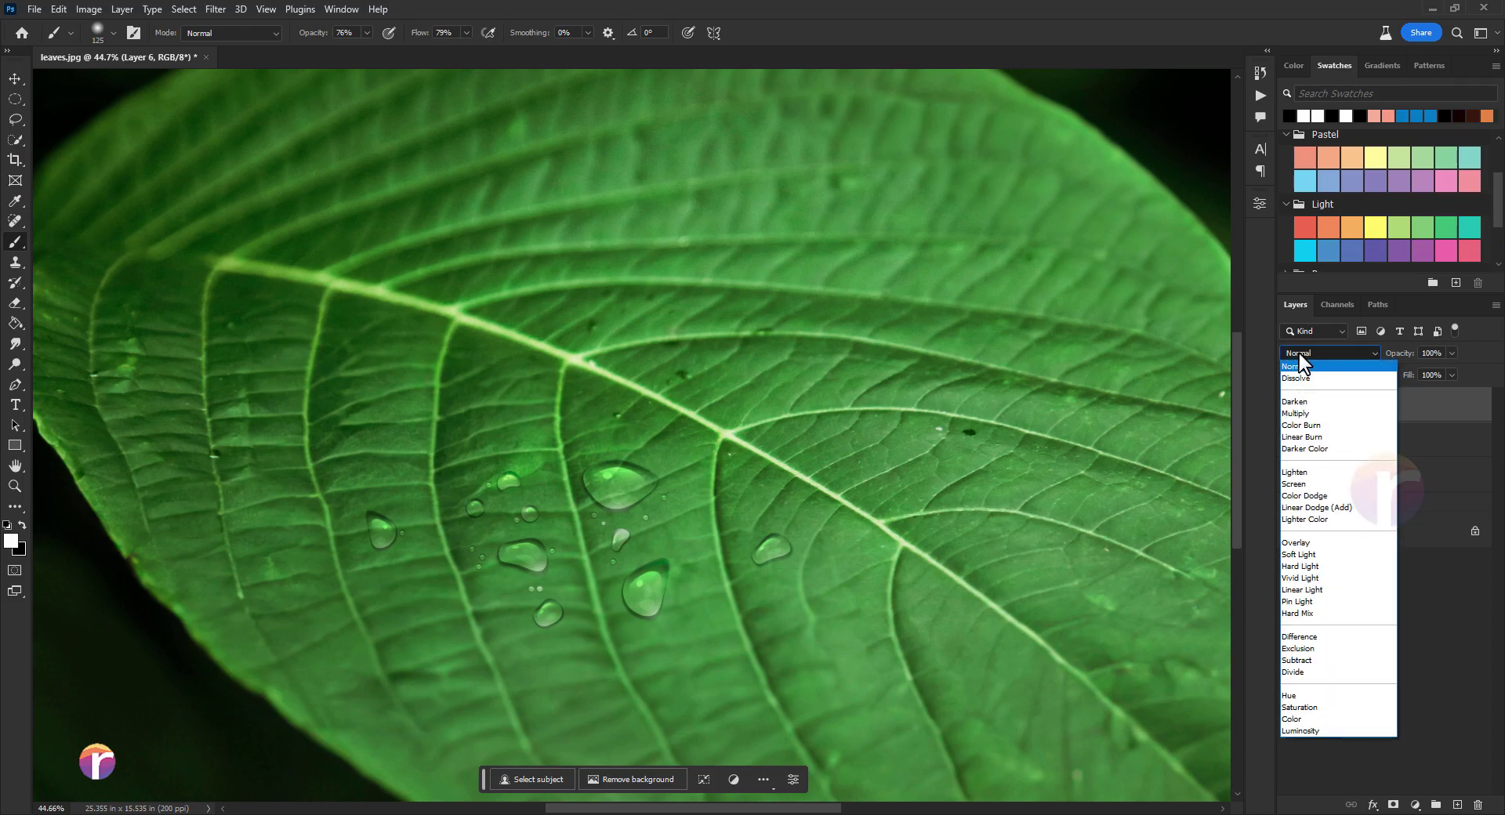
{"action": "left_click", "coordinate": [1294, 542]}
{"action": "left_click", "coordinate": [1287, 405]}
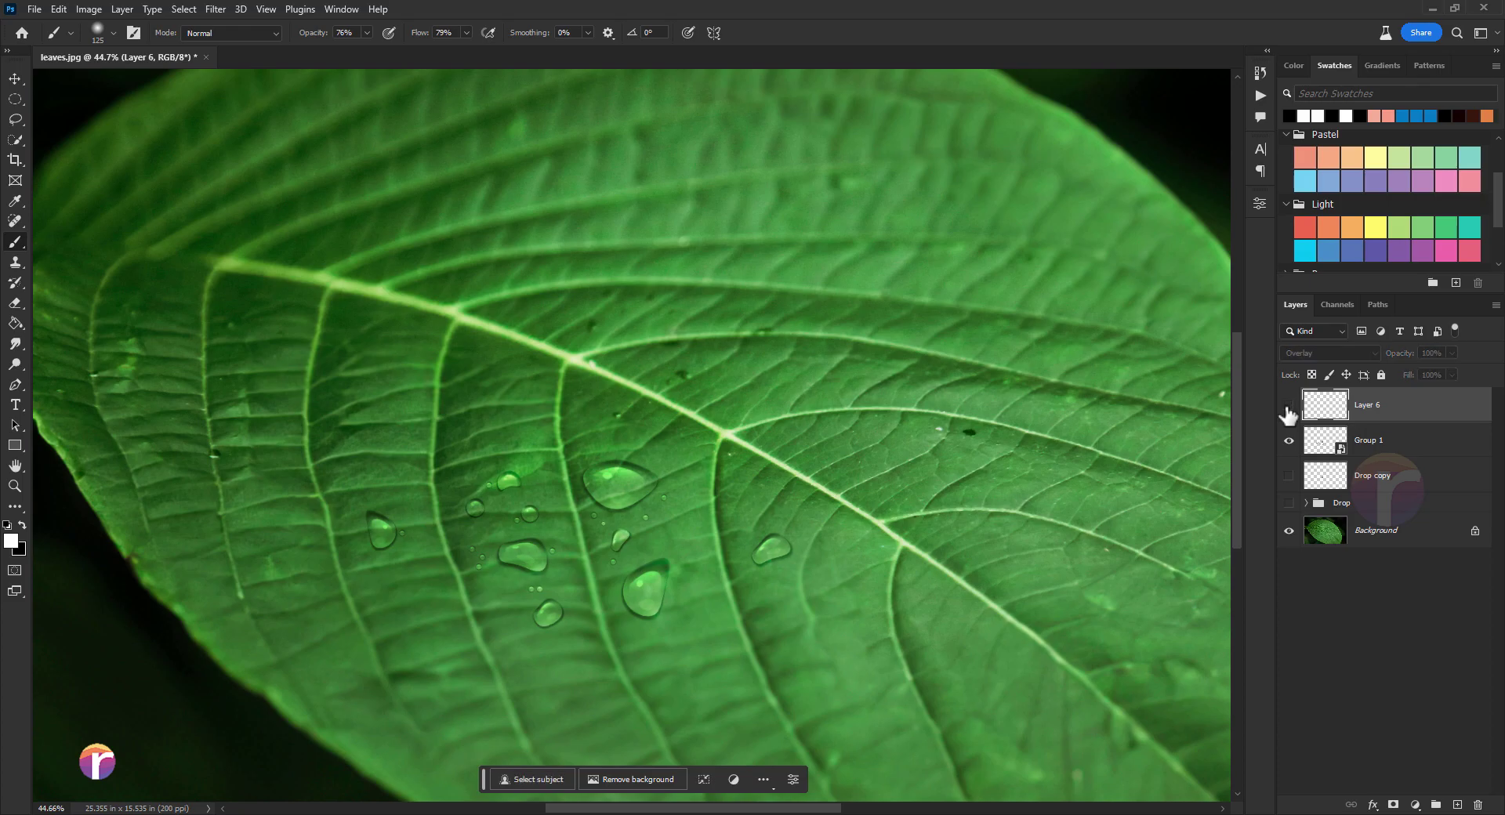
{"action": "left_click", "coordinate": [1288, 406]}
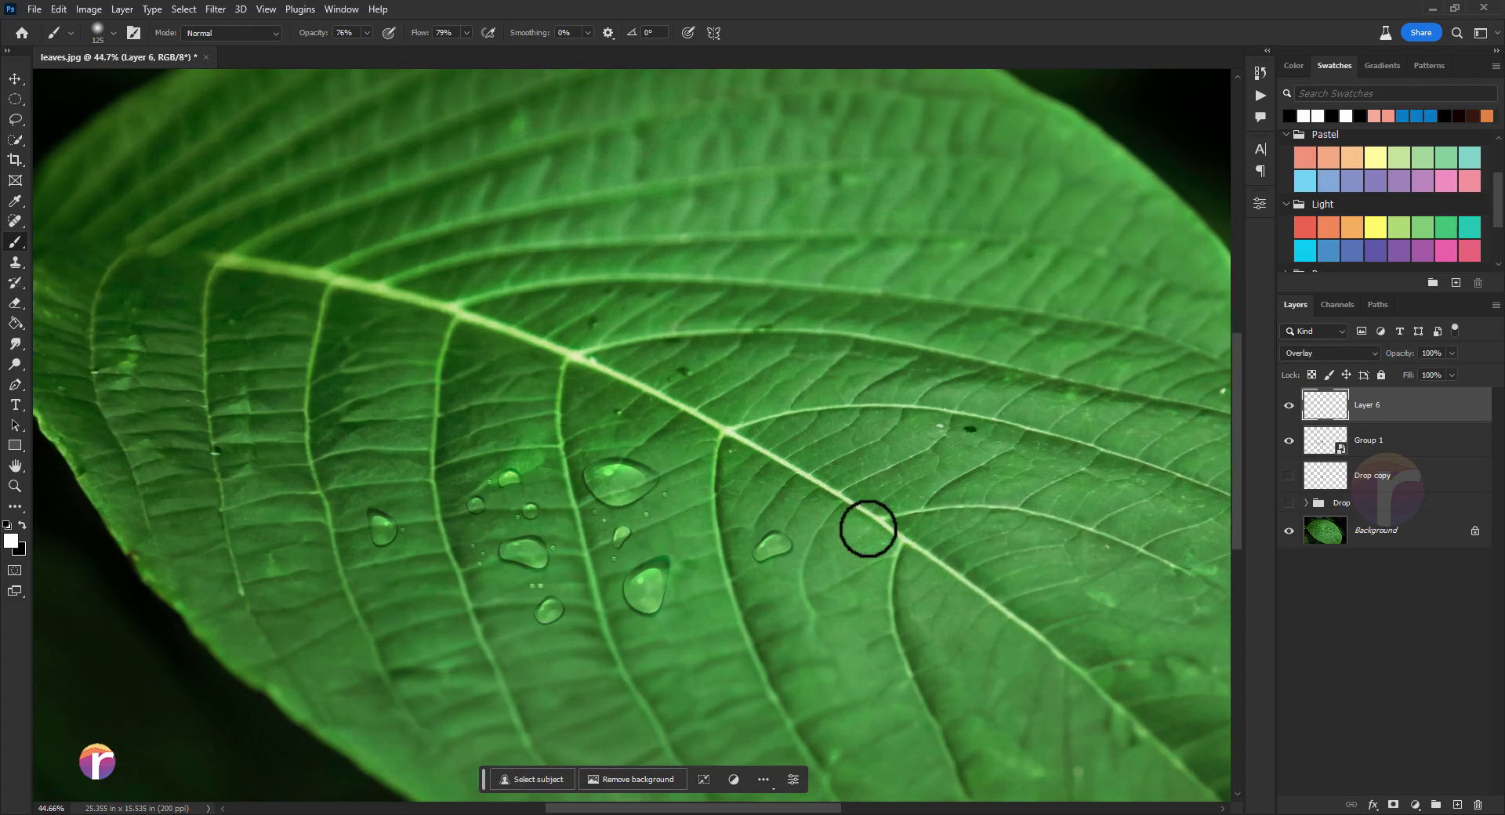
{"action": "left_click", "coordinate": [1290, 405]}
Lower Layer 6's opacity to 66% and briefly preview the hidden Drop copy layer.
{"action": "left_click", "coordinate": [1451, 353]}
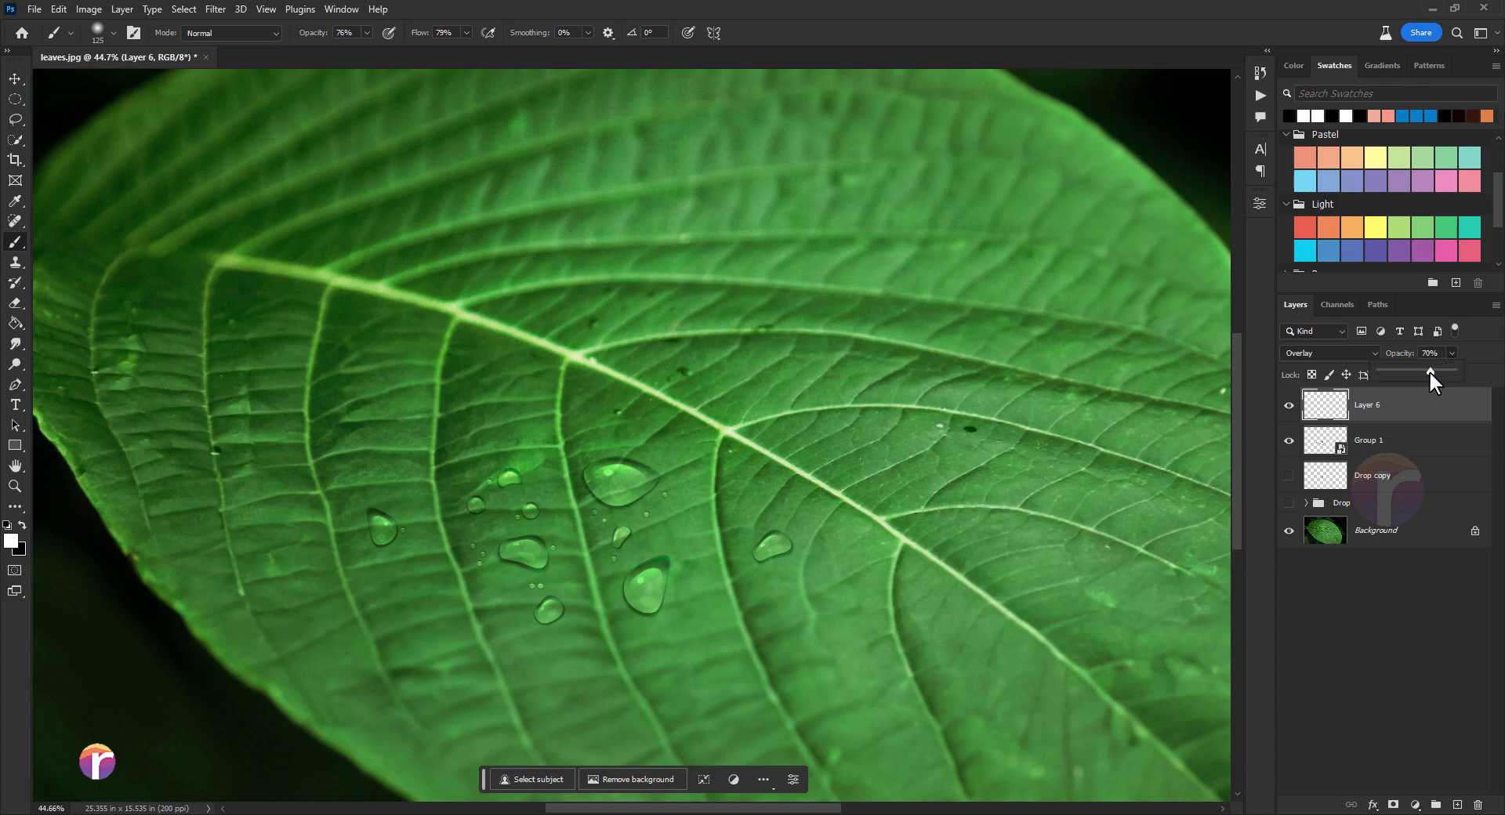
{"action": "left_click_drag", "start_coordinate": [1429, 373], "coordinate": [1426, 374]}
{"action": "left_click", "coordinate": [1289, 475]}
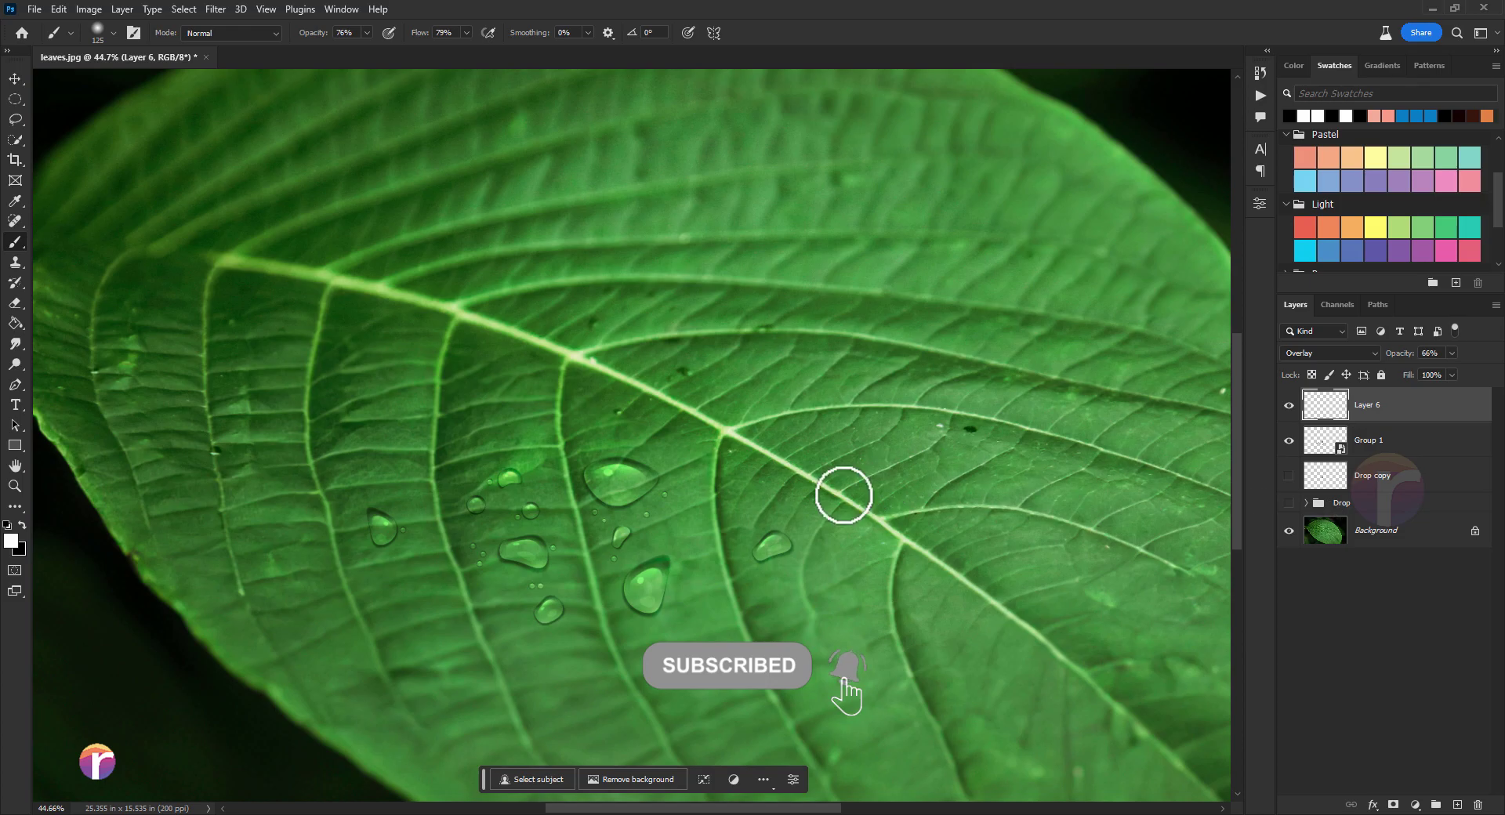
{"action": "scroll", "coordinate": [659, 497], "scroll_direction": "down", "scroll_amount": 1}
Group Layer 6 through Drop into a single group named 'Water Drop'.
{"action": "left_click", "coordinate": [17, 81]}
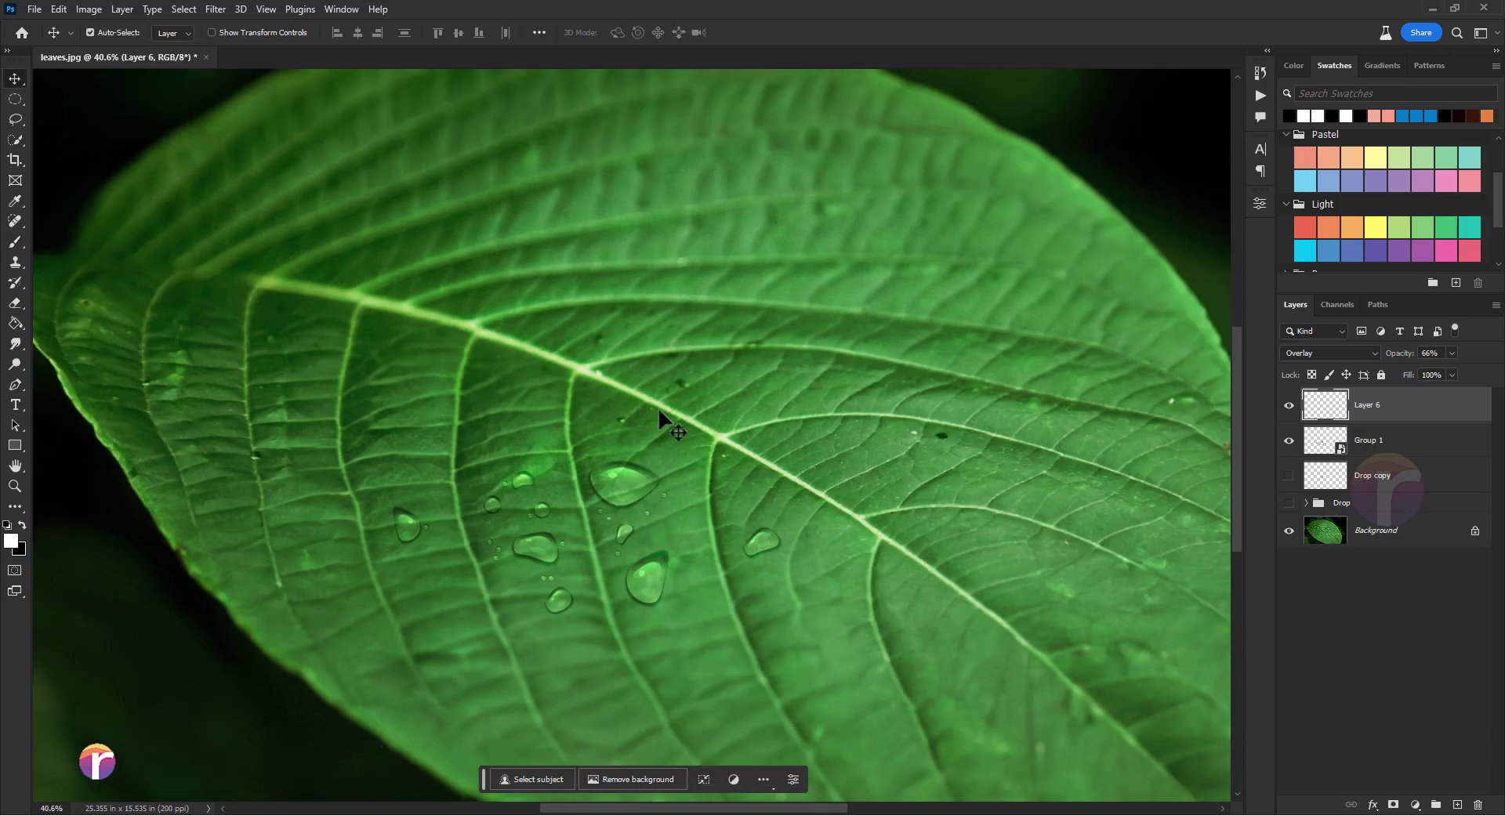
{"action": "left_click", "coordinate": [1356, 505], "text": "shift"}
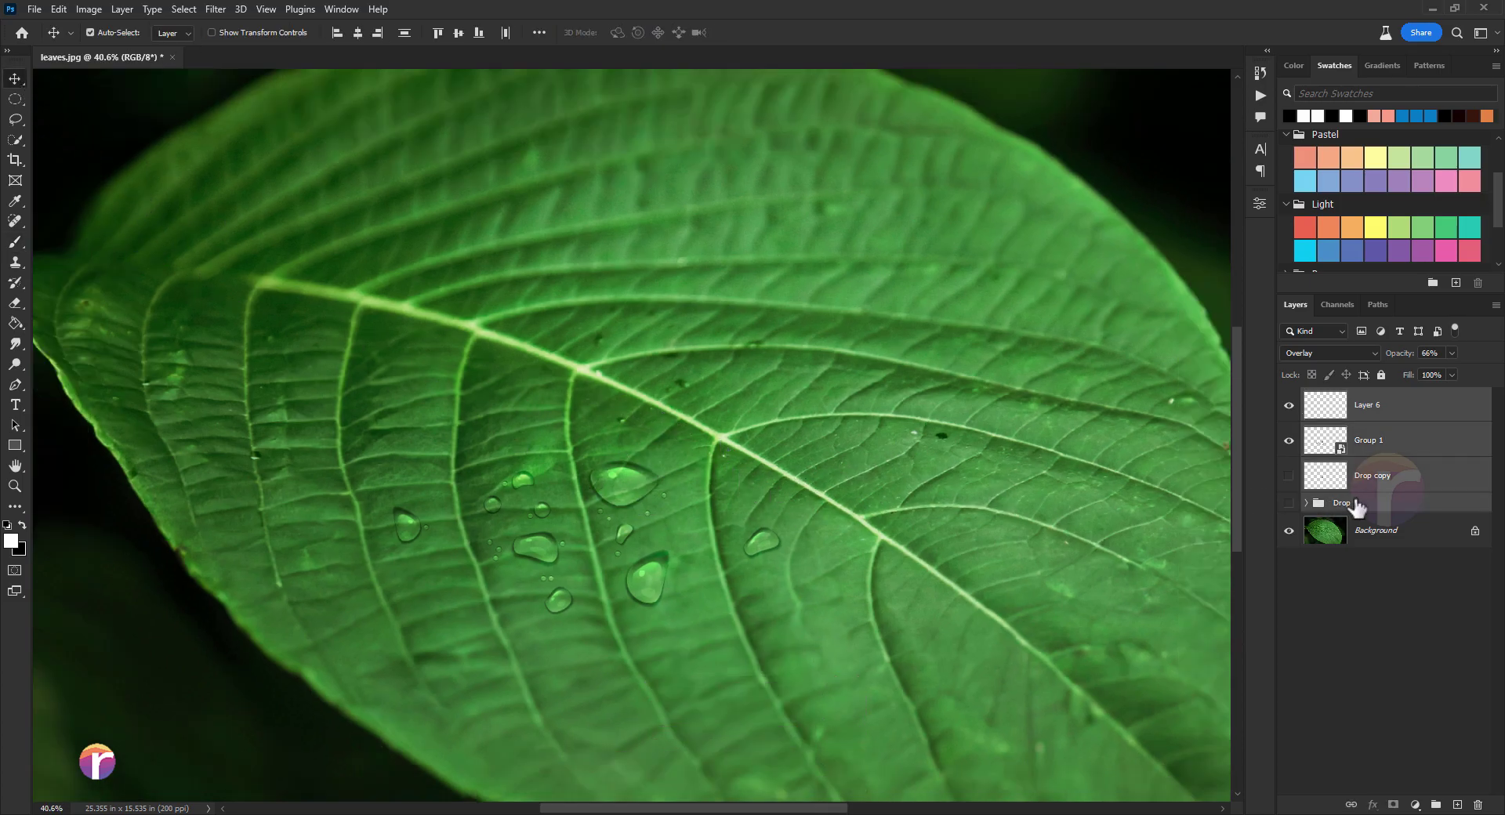
{"action": "key", "text": "ctrl+g"}
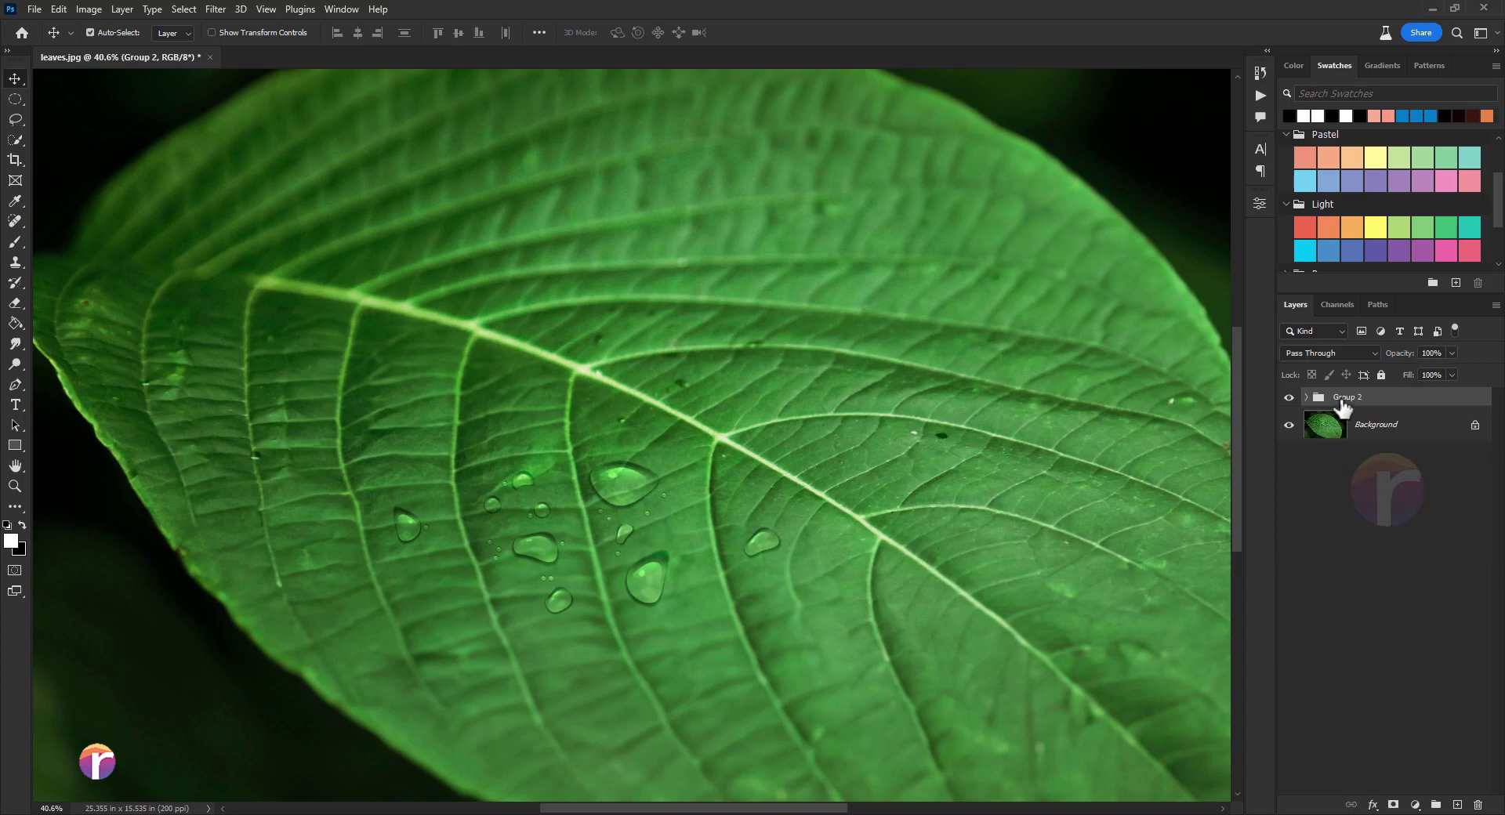
{"action": "double_click", "coordinate": [1343, 397]}
{"action": "type", "text": "Water Drop"}
{"action": "key", "text": "Return"}
Hide the Water Drop group to compare the leaf photo without droplets.
{"action": "left_click", "coordinate": [1288, 398]}
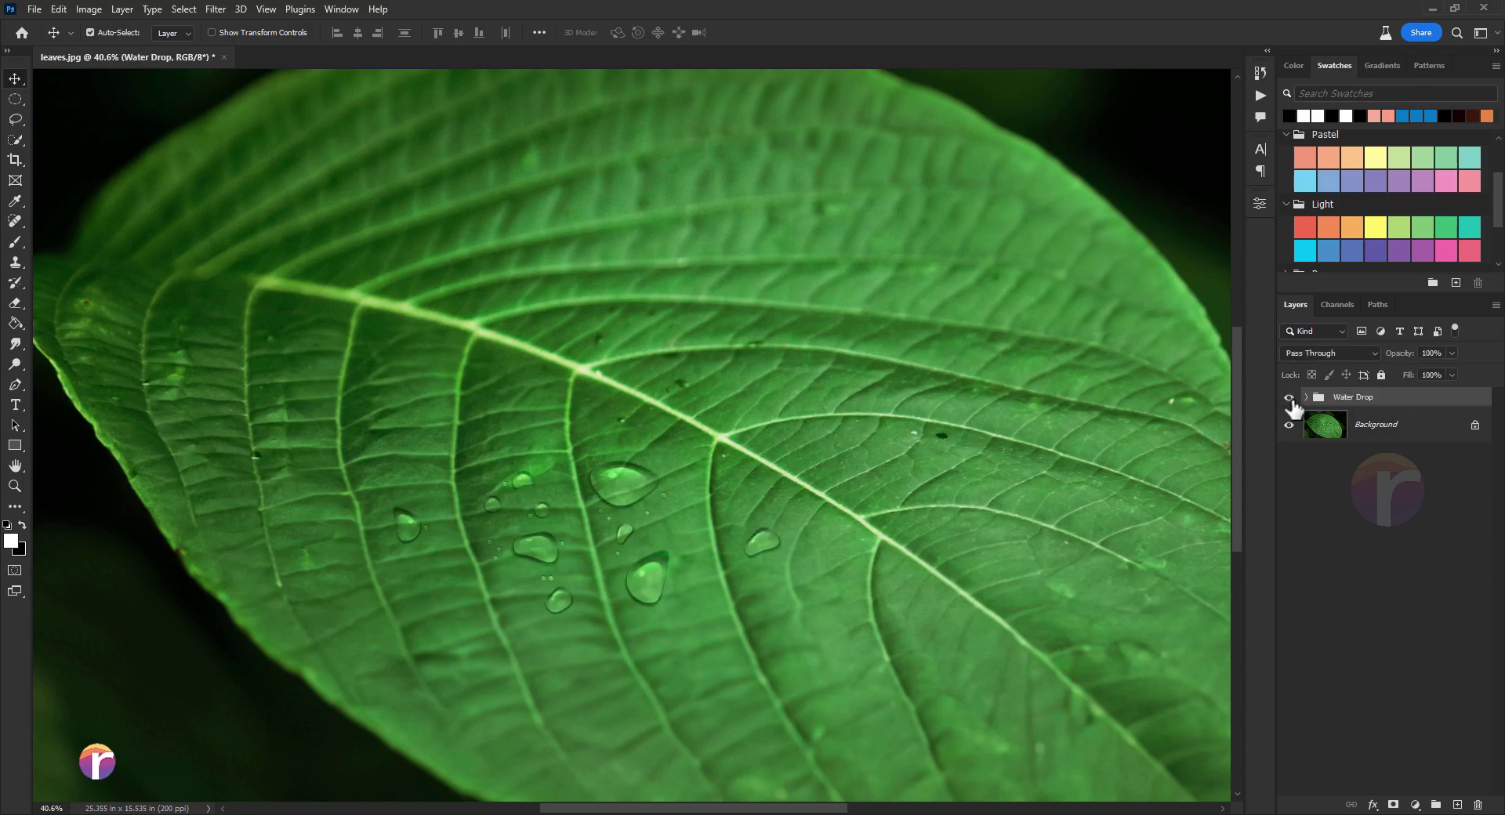
{"action": "scroll", "coordinate": [642, 417], "scroll_direction": "down", "scroll_amount": 2}
{"action": "scroll", "coordinate": [642, 414], "scroll_direction": "down", "scroll_amount": 2}
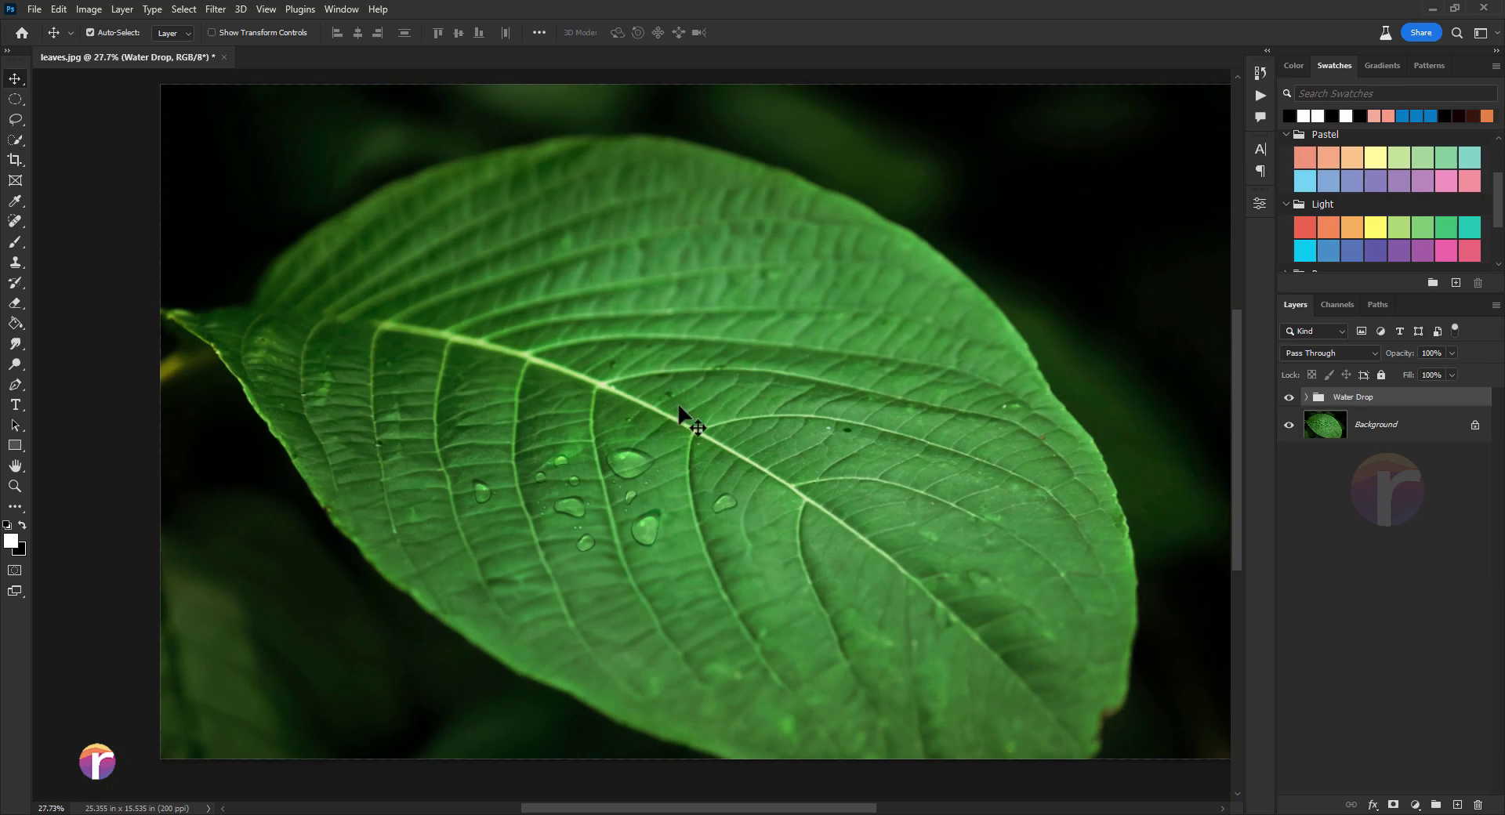
{"action": "scroll", "coordinate": [679, 416], "scroll_direction": "up", "scroll_amount": 1}
{"action": "scroll", "coordinate": [783, 581], "scroll_direction": "down", "scroll_amount": 1}
{"action": "scroll", "coordinate": [694, 561], "scroll_direction": "down", "scroll_amount": 1}
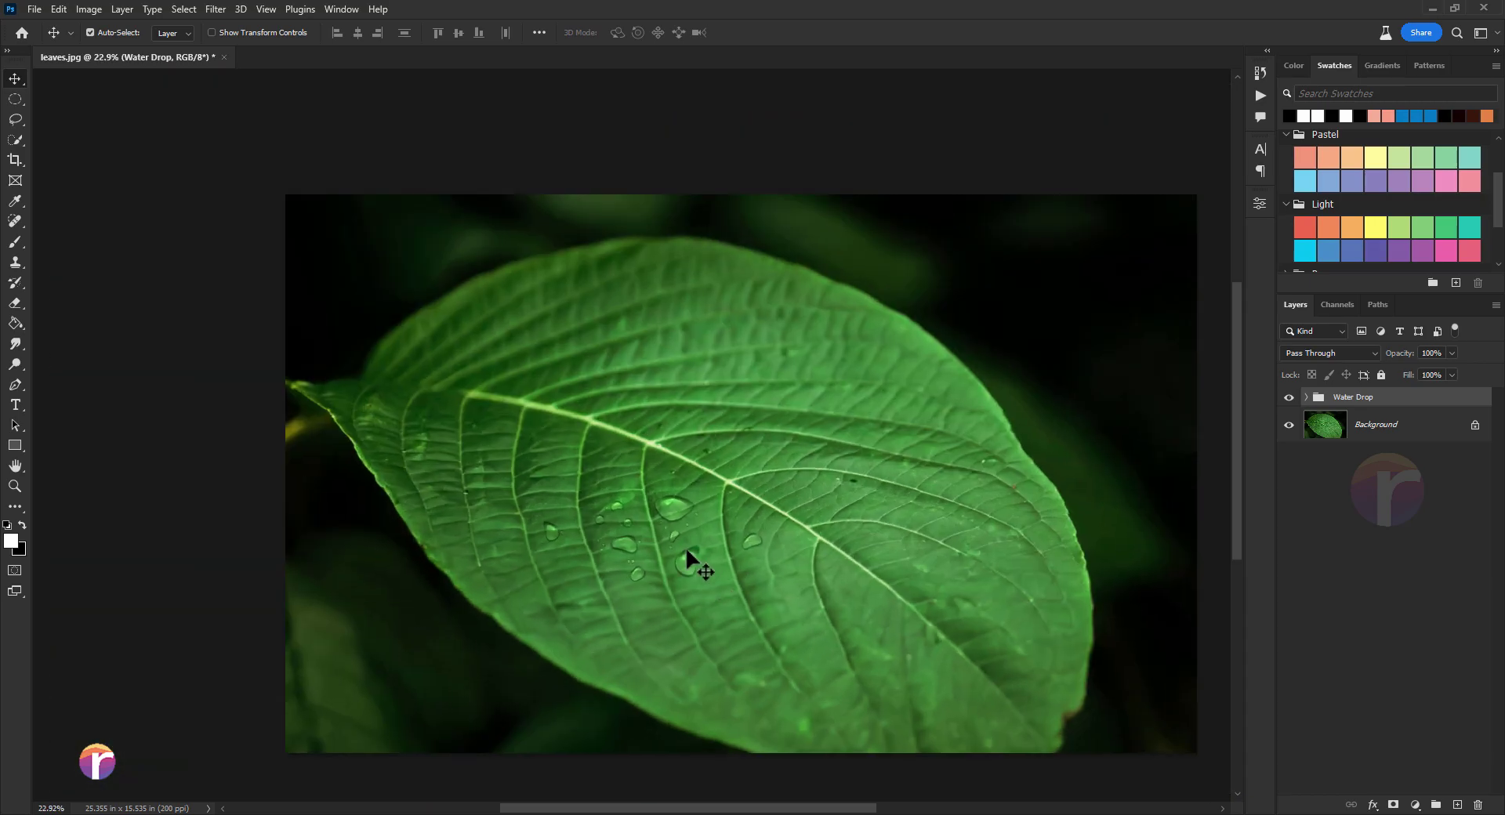
{"action": "scroll", "coordinate": [682, 553], "scroll_direction": "up", "scroll_amount": 3}
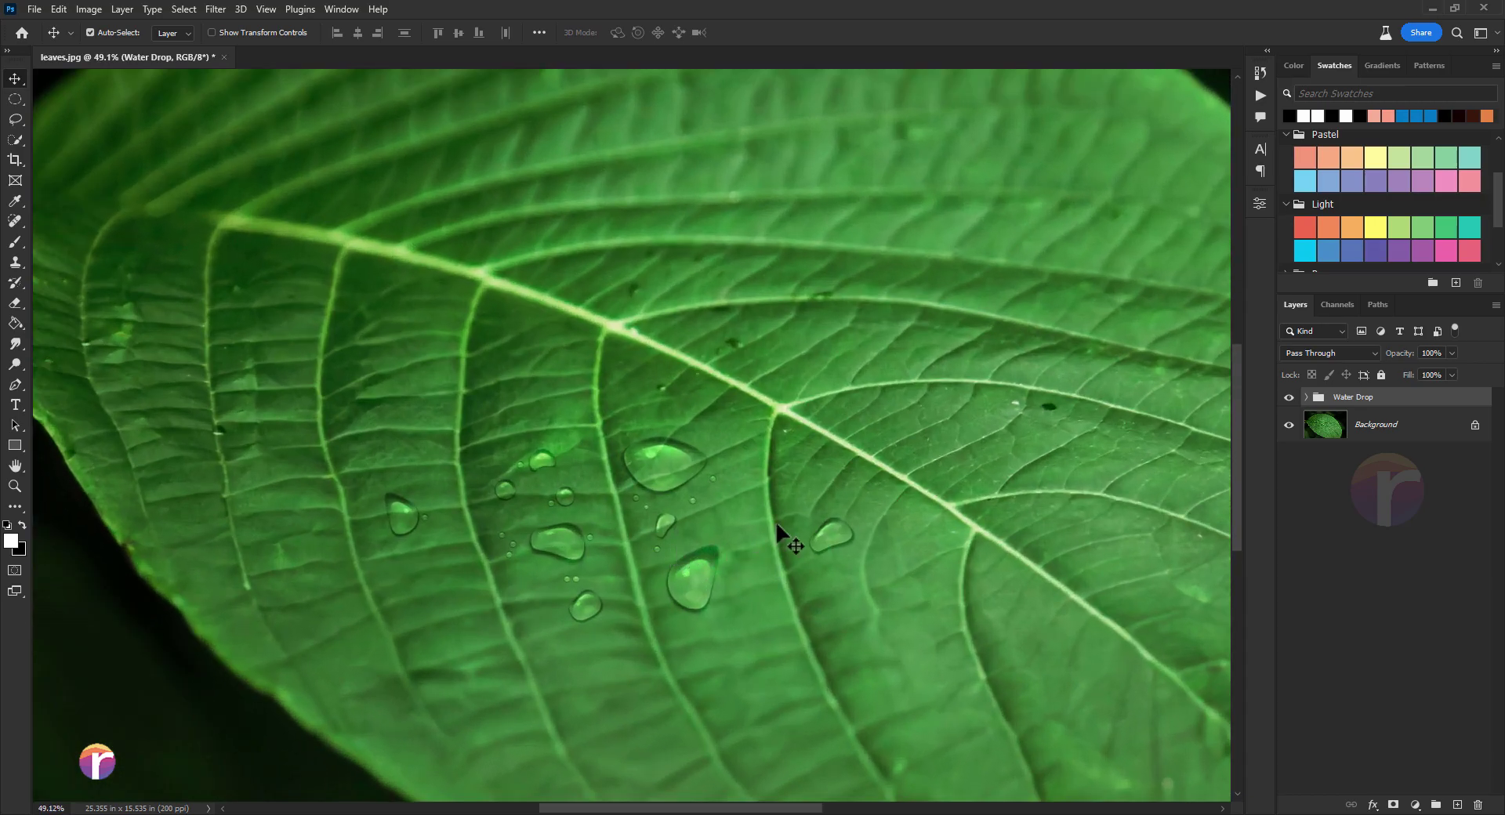
{"action": "scroll", "coordinate": [775, 521], "scroll_direction": "down", "scroll_amount": 1}
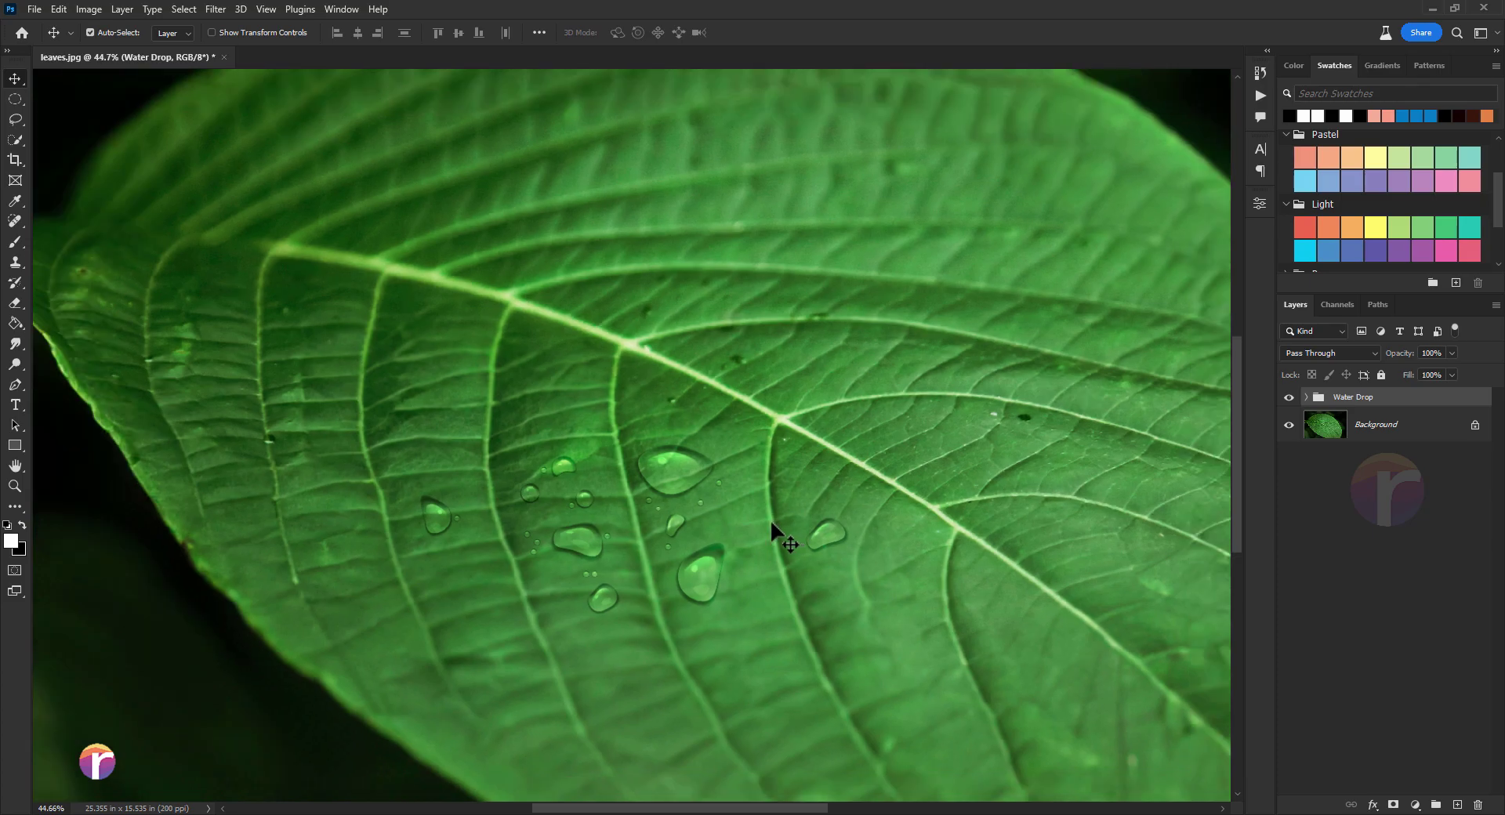
{"action": "scroll", "coordinate": [769, 518], "scroll_direction": "down", "scroll_amount": 1}
{"action": "scroll", "coordinate": [760, 510], "scroll_direction": "down", "scroll_amount": 1}
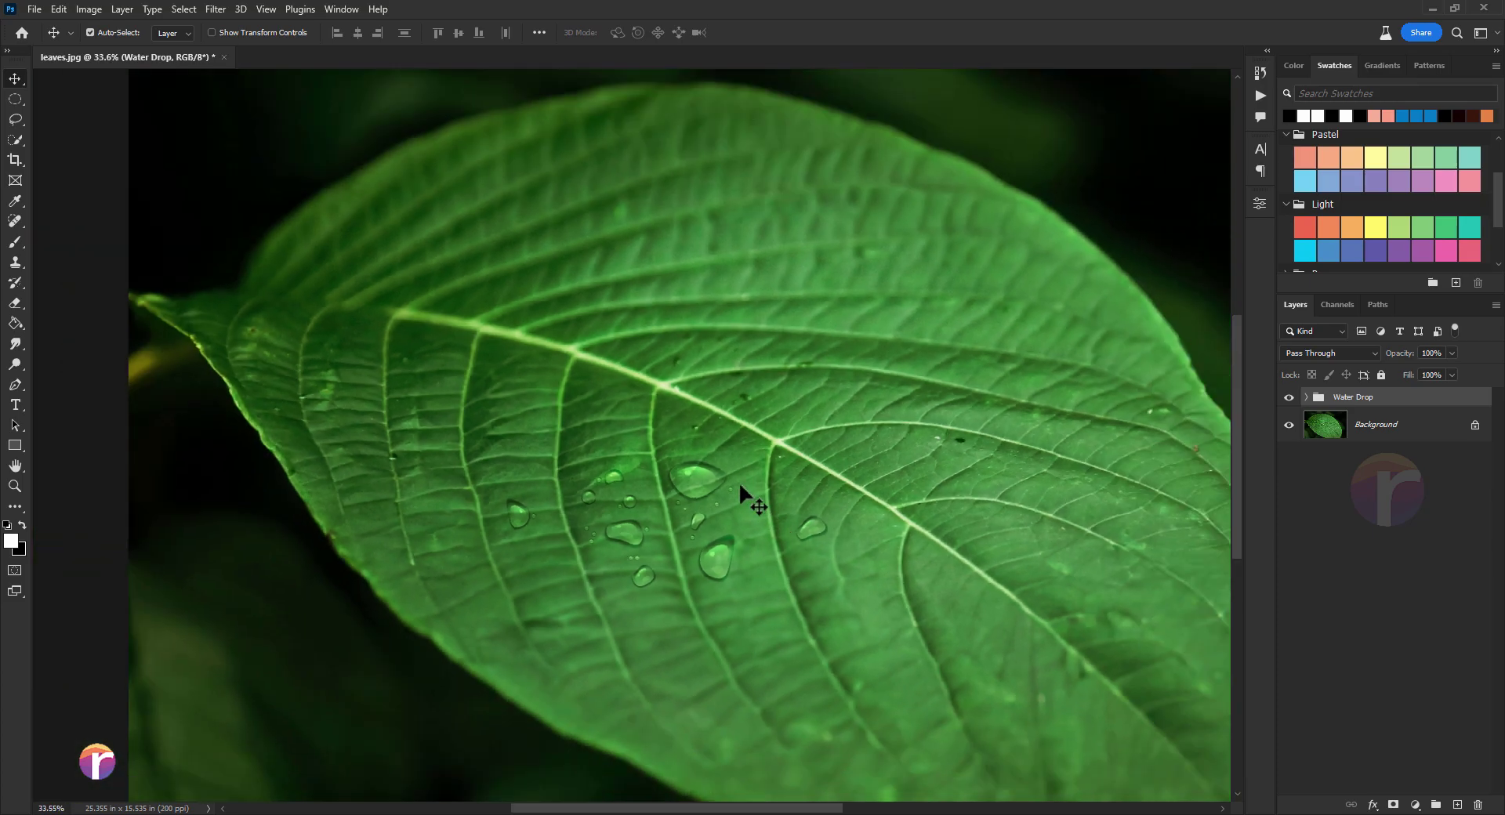